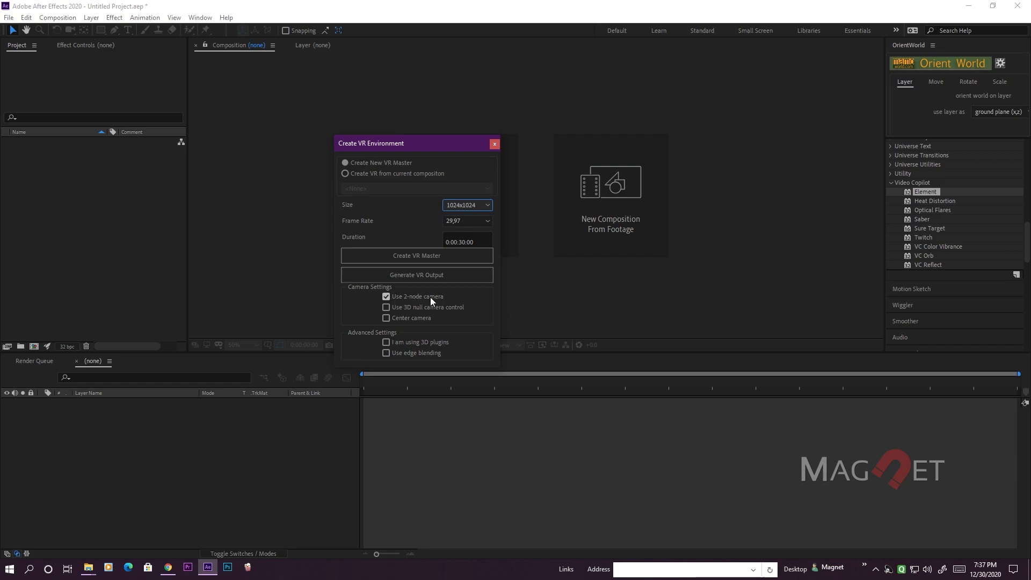
Step: Create a new VR master using 3D null camera control and the 3D plugins option, and close the VR environment setup
click(386, 309)
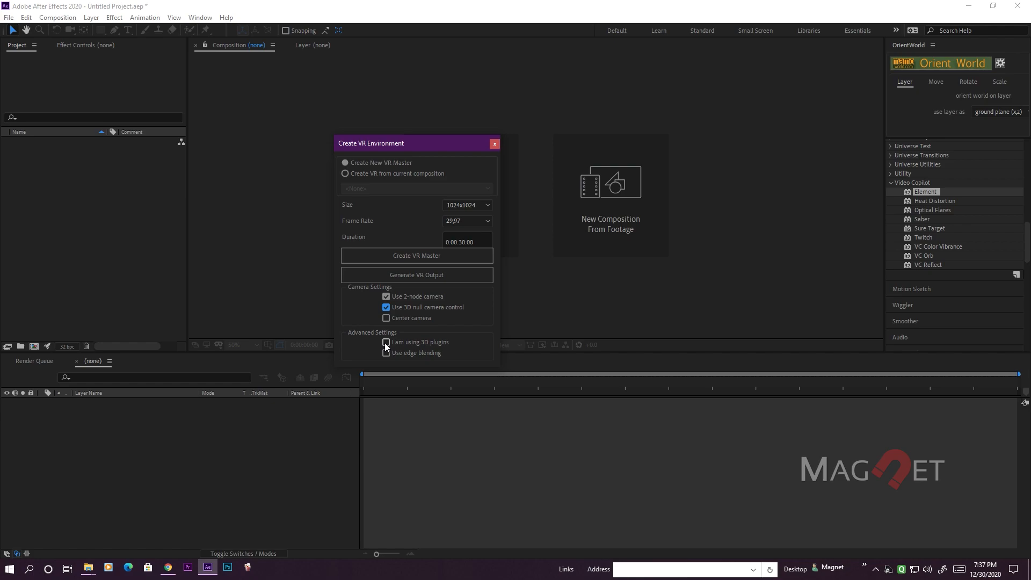
click(420, 256)
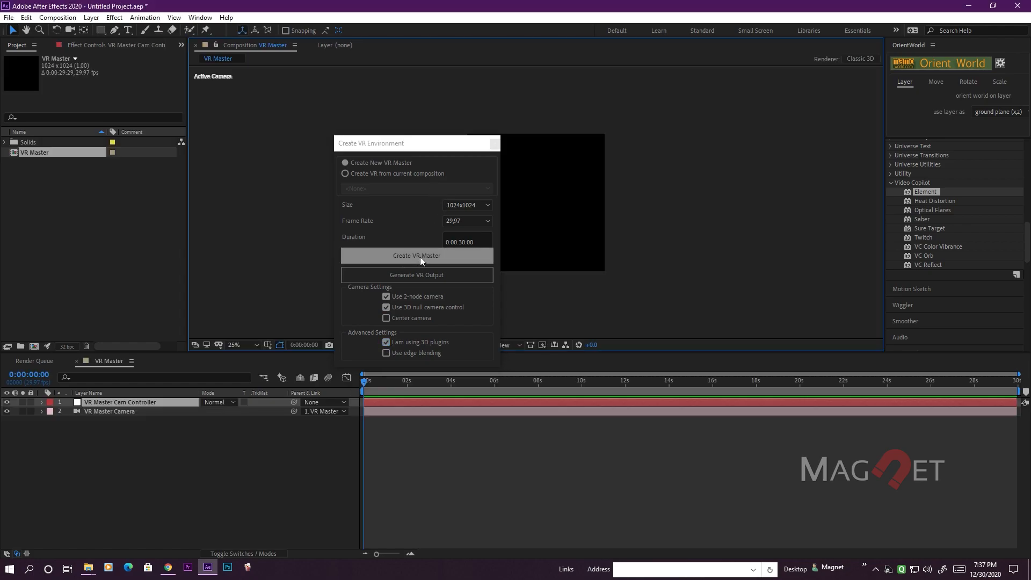
click(494, 144)
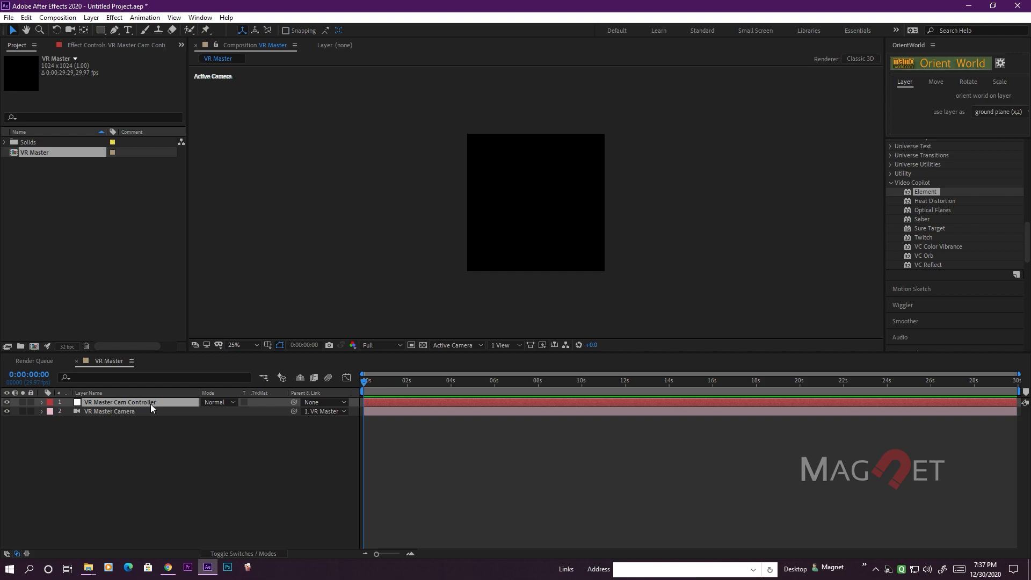
click(113, 413)
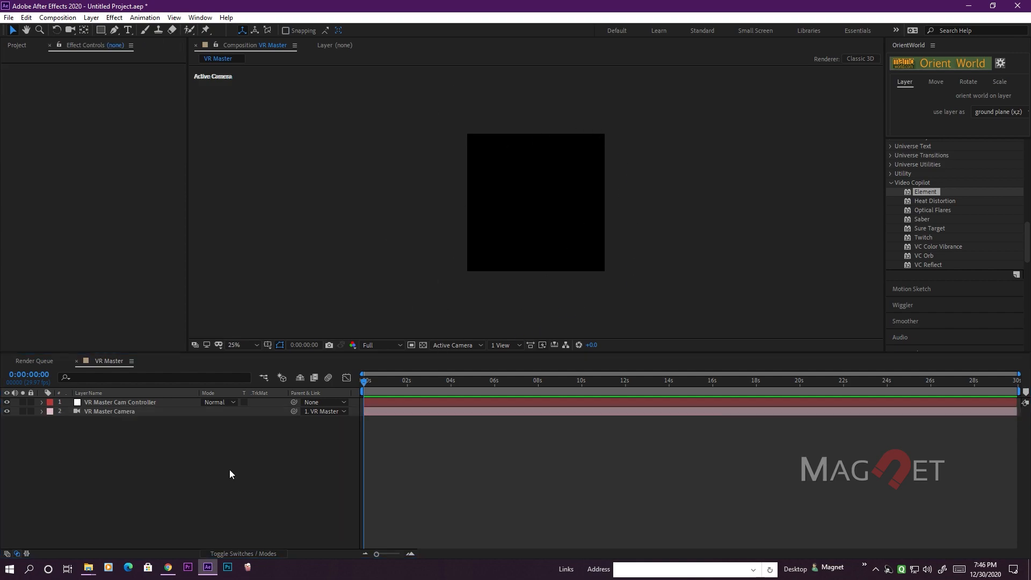
Step: Add a black solid layer with the default settings to the VR Master composition
right_click(228, 469)
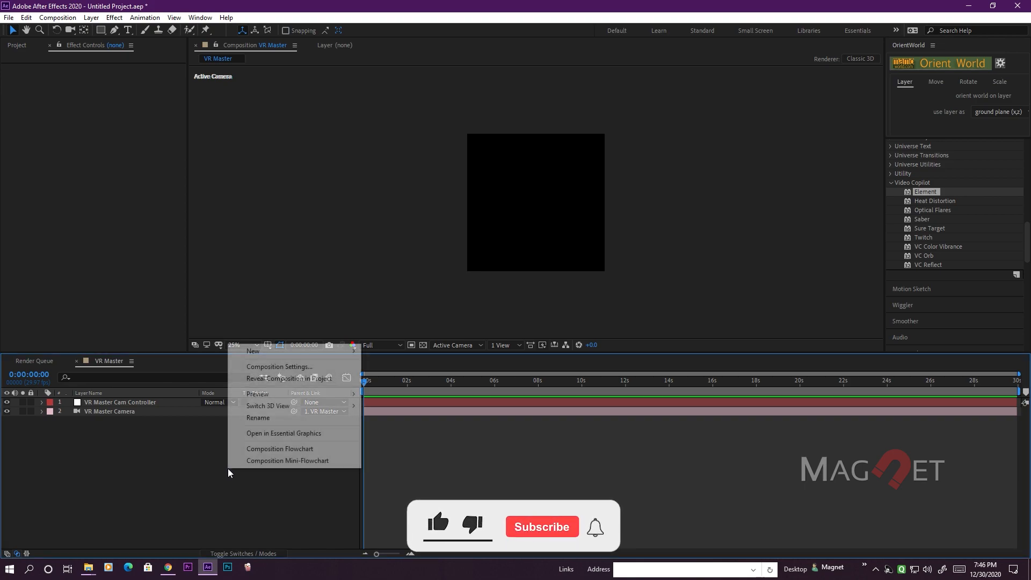
mouse_move(253, 350)
click(393, 379)
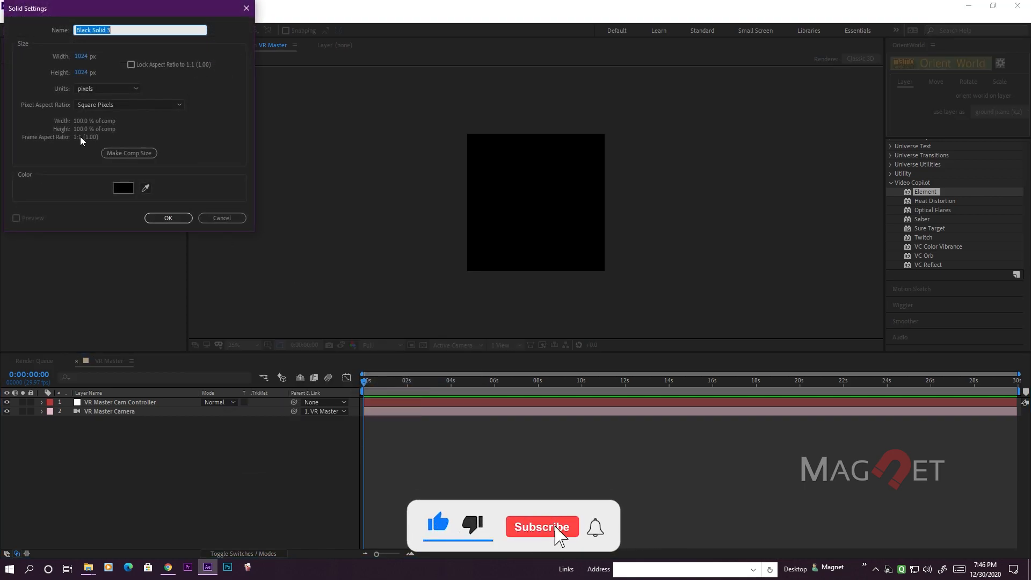
click(170, 221)
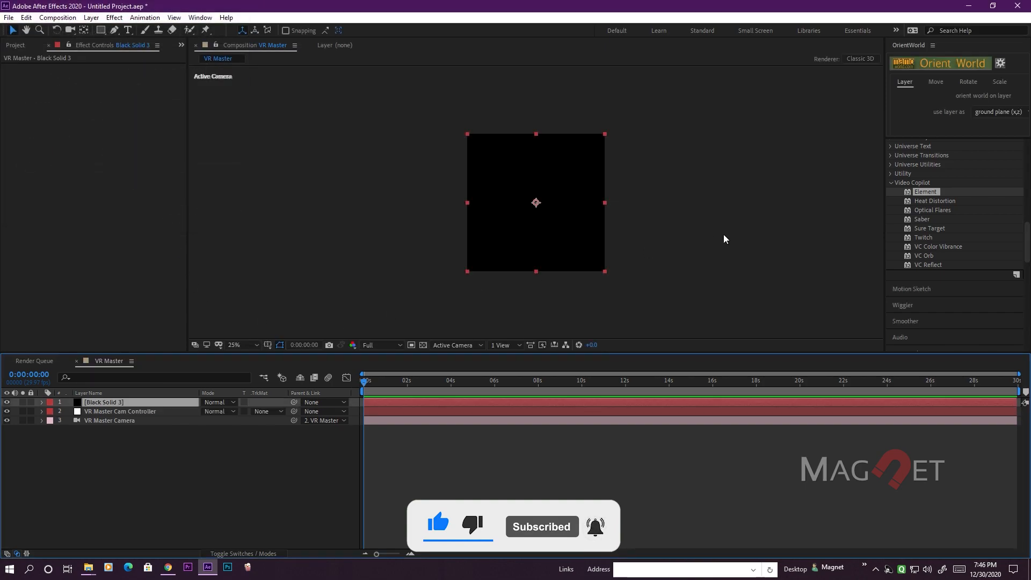
Step: Apply the Video Copilot Element effect to the black solid and open its Scene Setup
click(934, 200)
drag(935, 201, 132, 89)
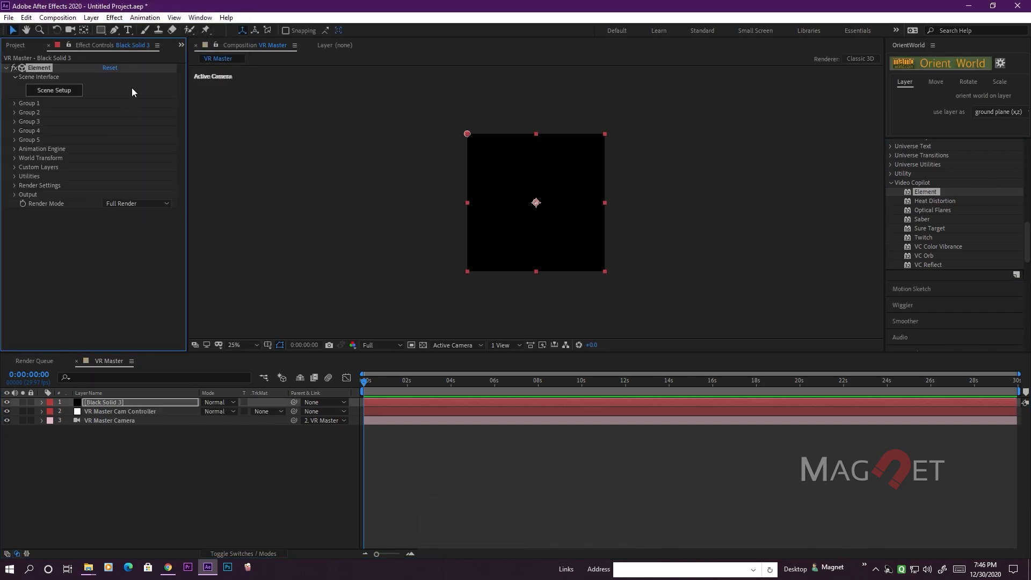
click(54, 91)
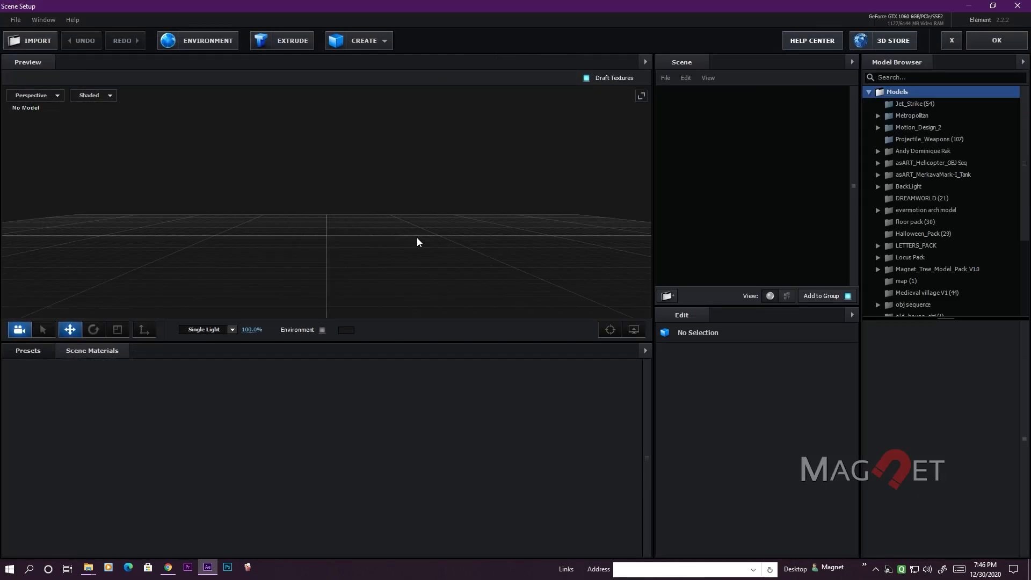
Step: Create a sphere model with 18 segments and scale it uniformly to 10000%
click(370, 41)
click(366, 63)
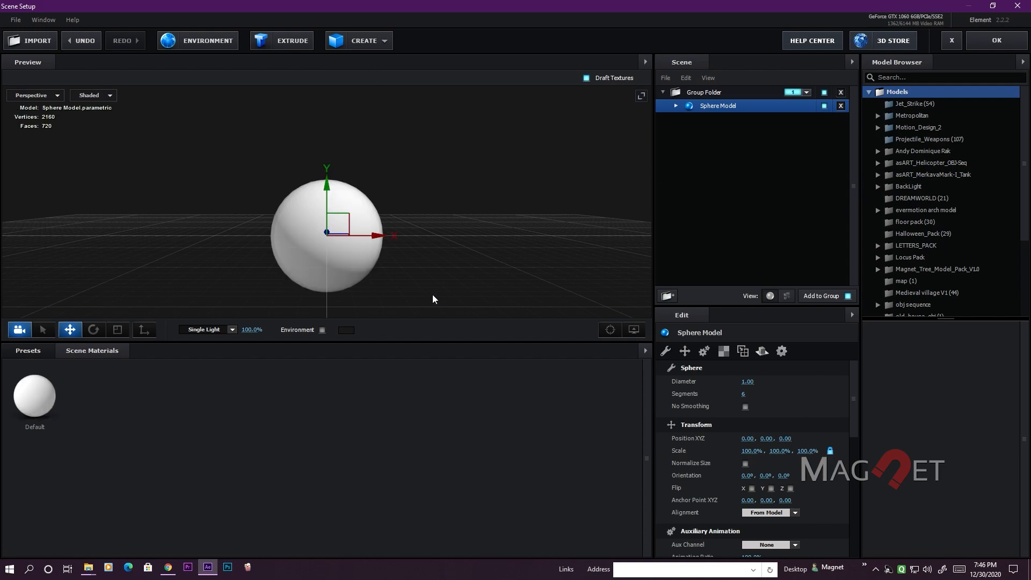
drag(746, 395, 754, 394)
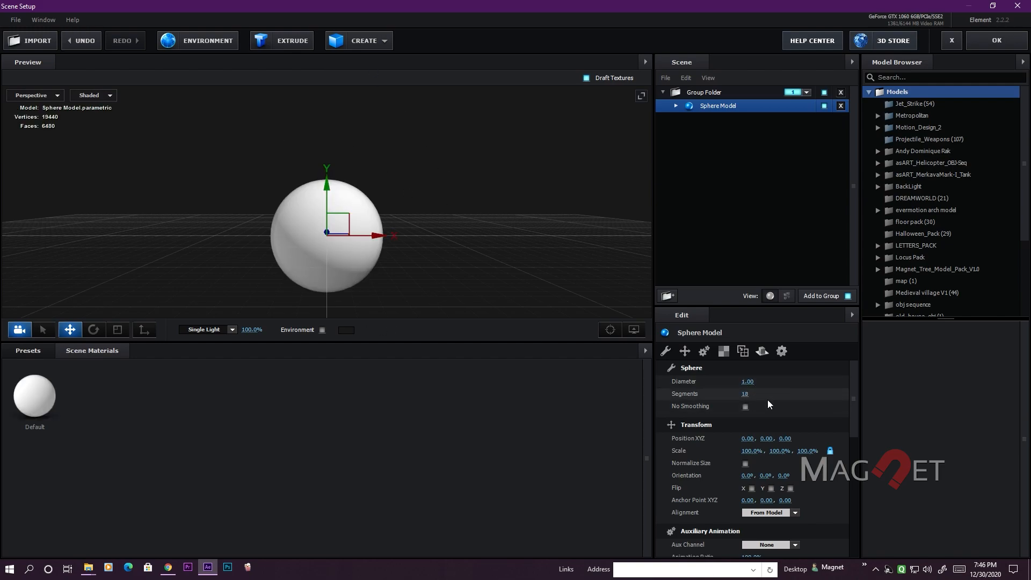
click(753, 453)
text(1)
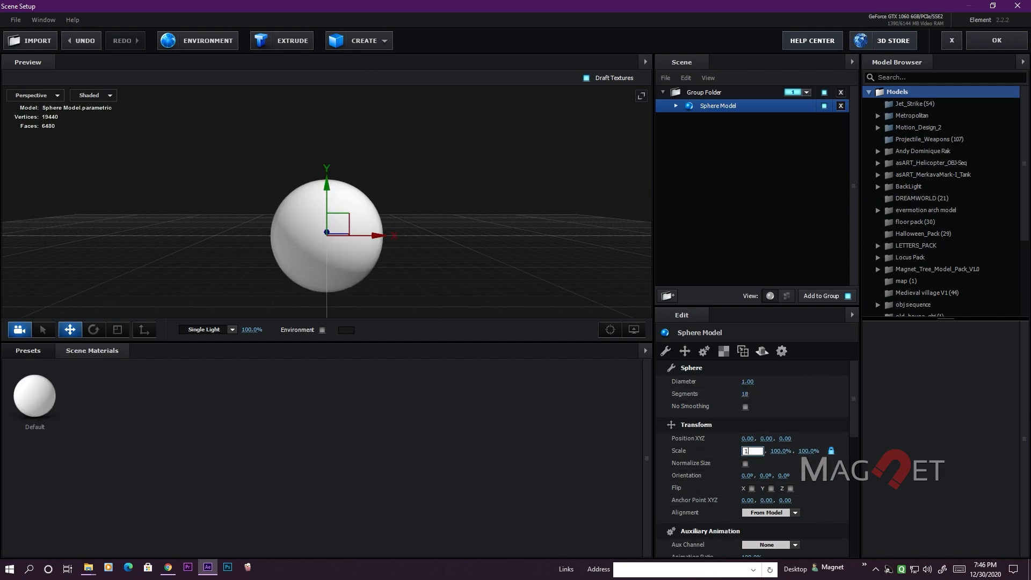
text(0000)
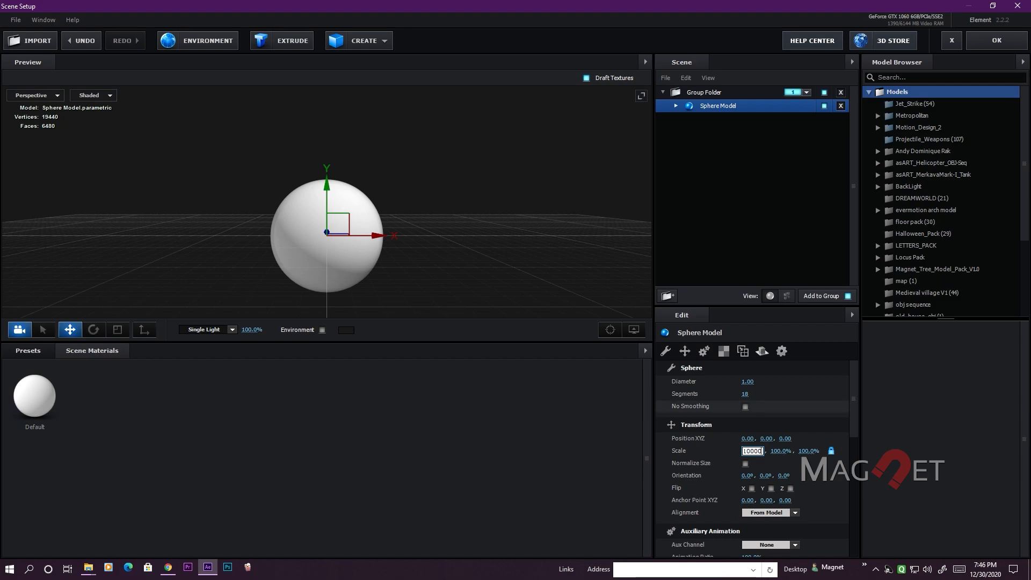
key(Return)
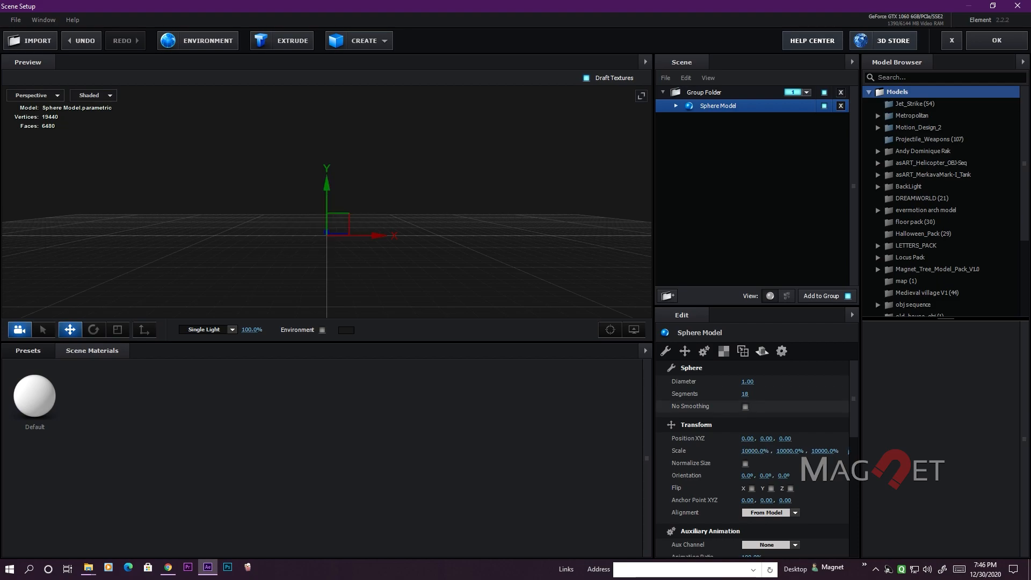
Step: Load starmap_16k.jpg from the desktop's New folder (2) as the diffuse texture of the sphere's Default material
click(676, 105)
click(732, 120)
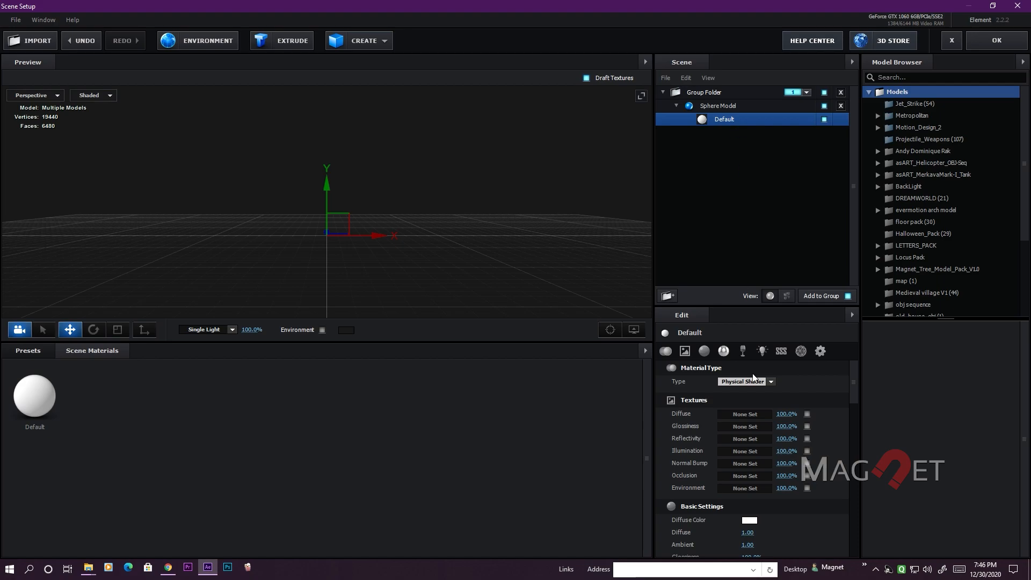
click(738, 415)
click(797, 349)
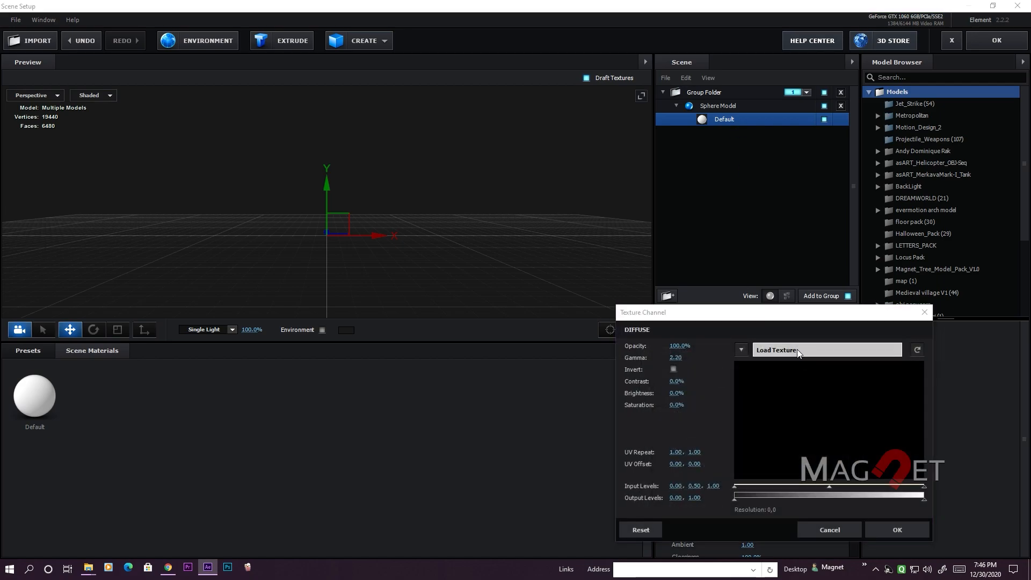
click(79, 25)
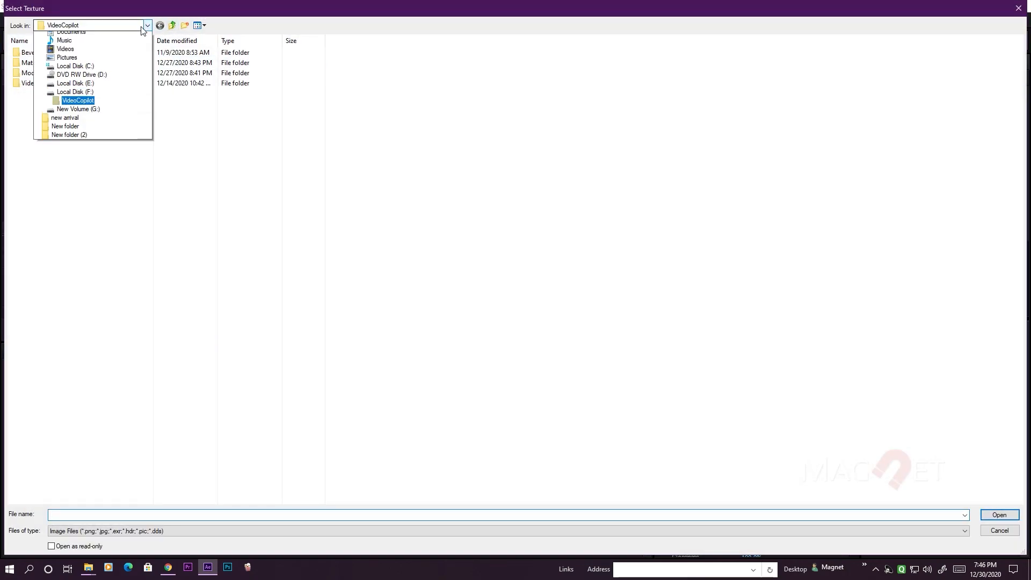
click(60, 44)
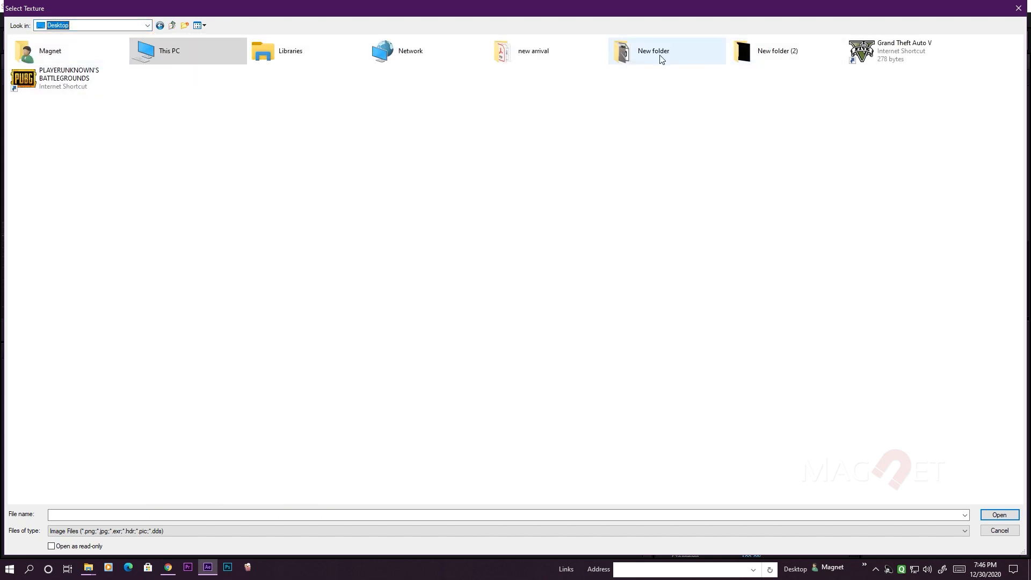
double_click(792, 57)
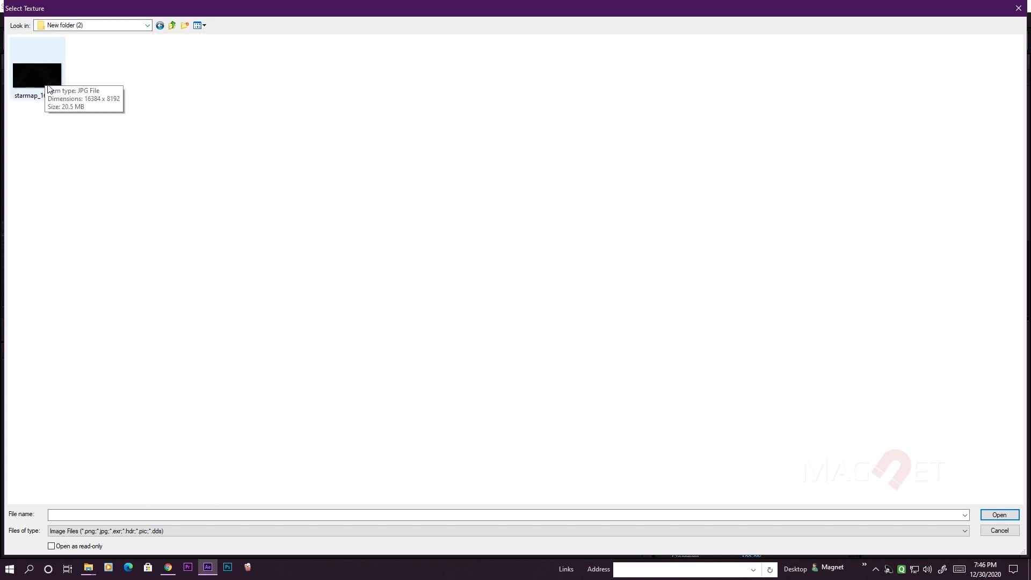
double_click(34, 72)
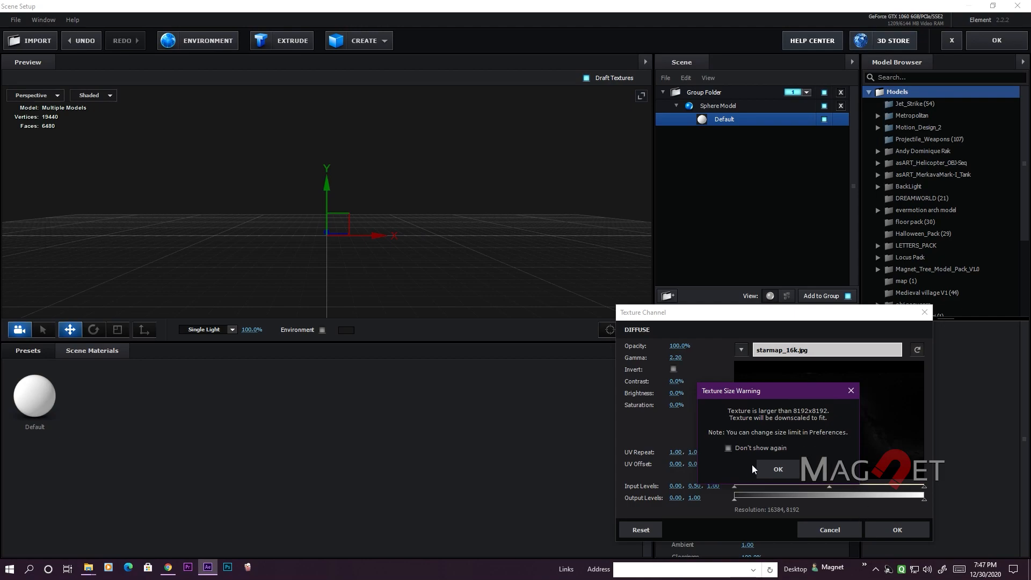
click(778, 469)
click(896, 529)
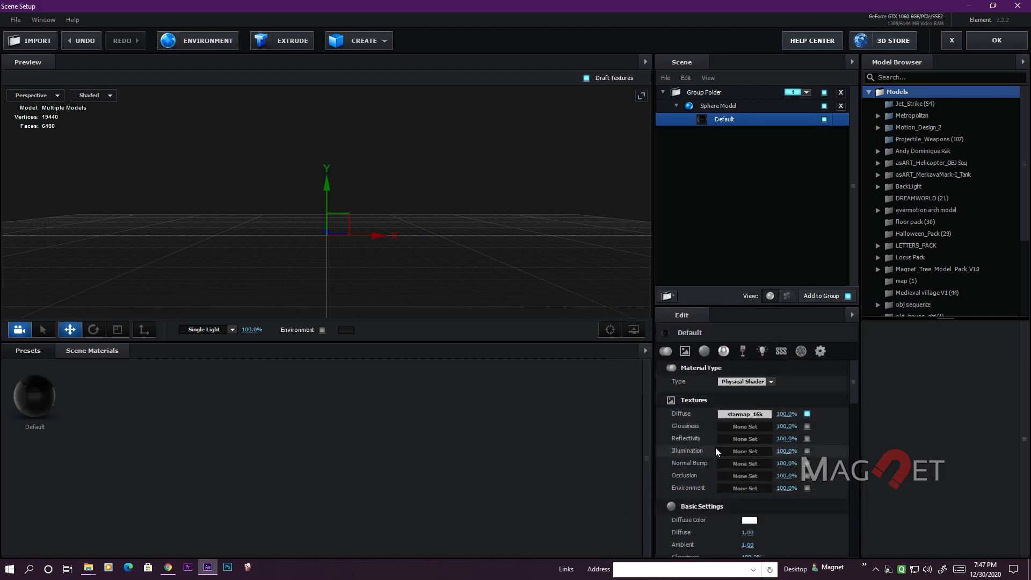
Step: Make the material's illumination use the diffuse color and set its intensity to 100%
drag(852, 386, 846, 435)
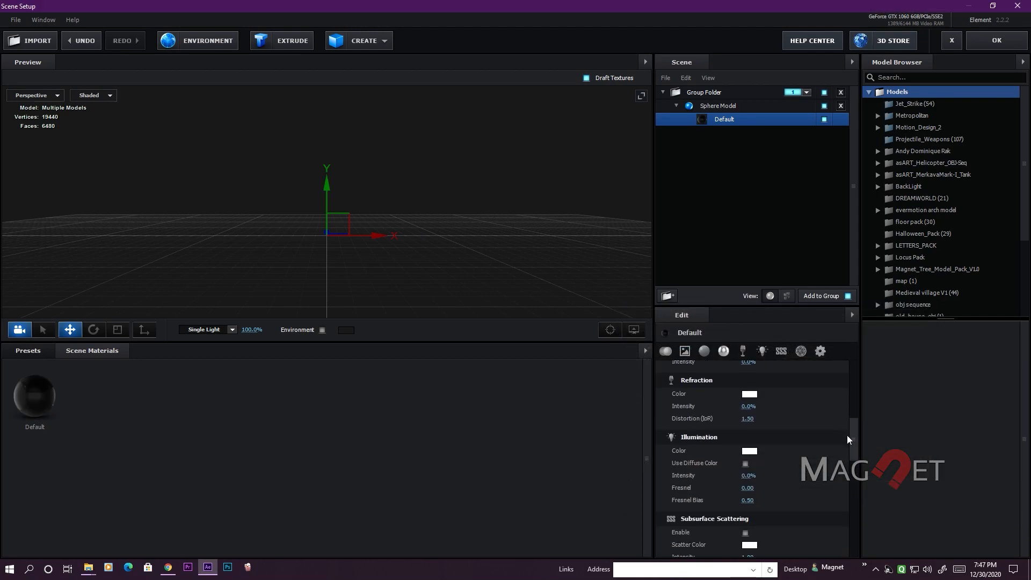
click(746, 463)
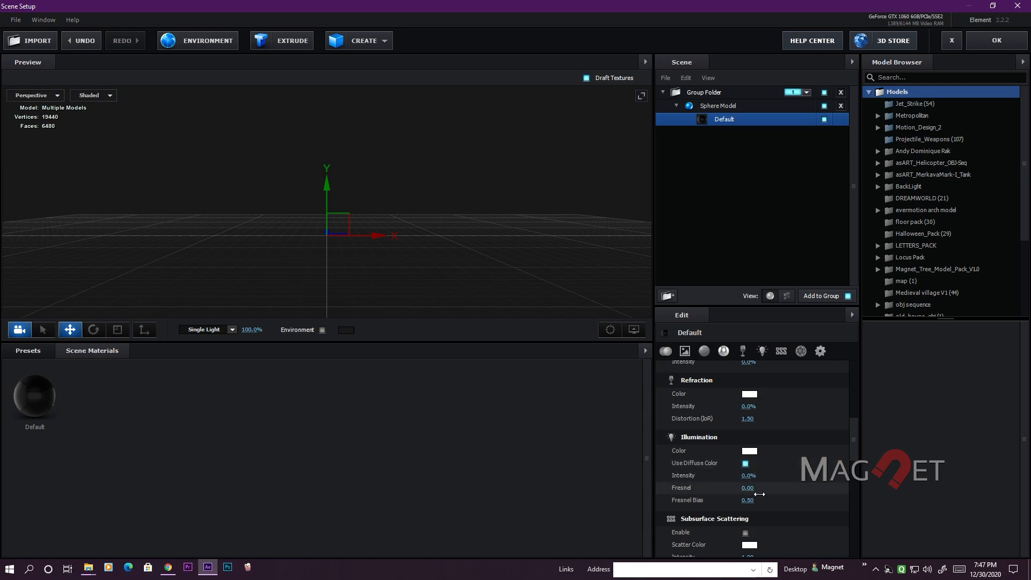
click(754, 477)
text(100)
key(Return)
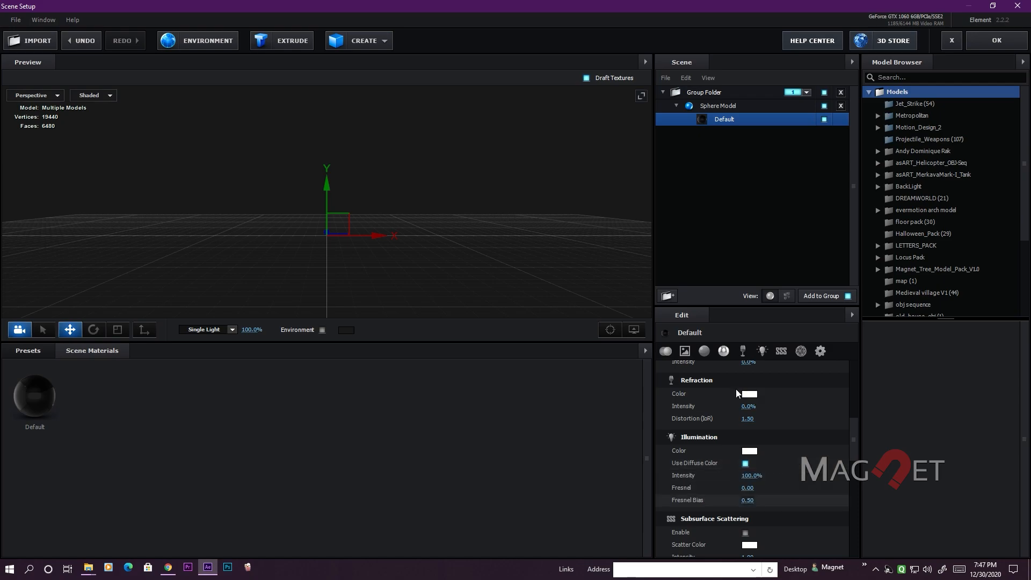
Step: Enable Draw Backfaces for the sphere's material and set its Glow Amount to 0
click(820, 351)
scroll(763, 479, down, 2)
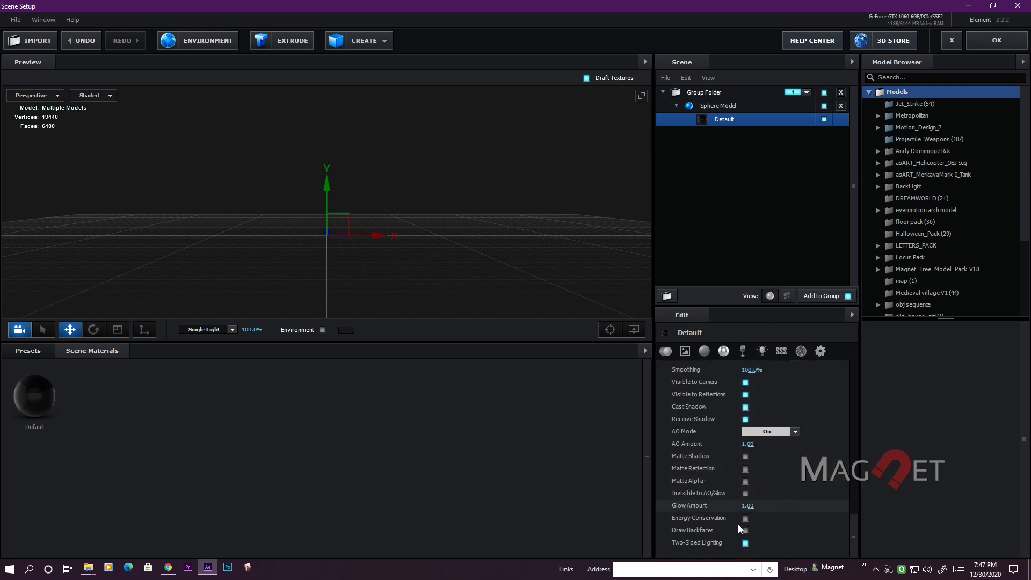
click(746, 531)
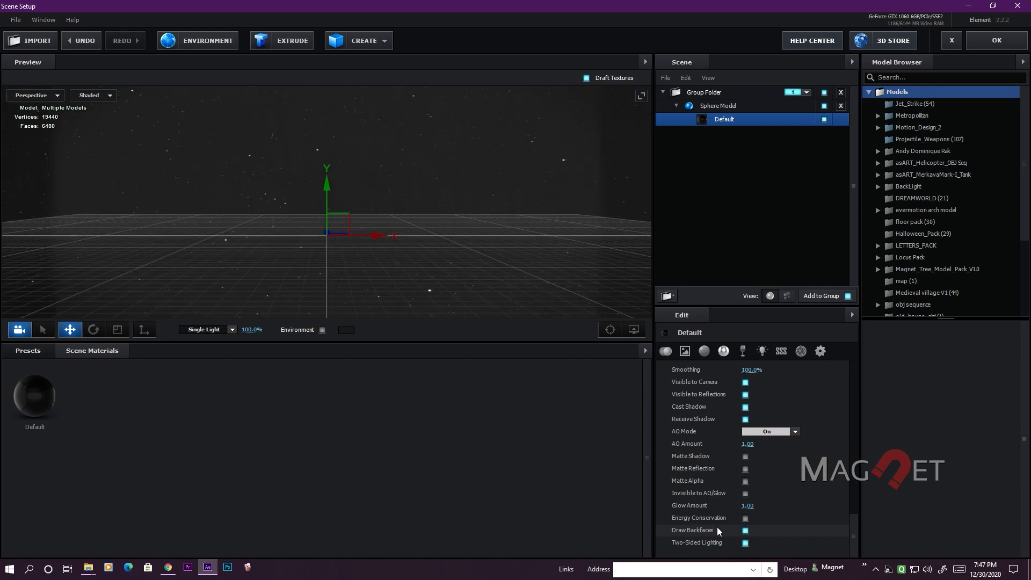
drag(748, 506, 746, 509)
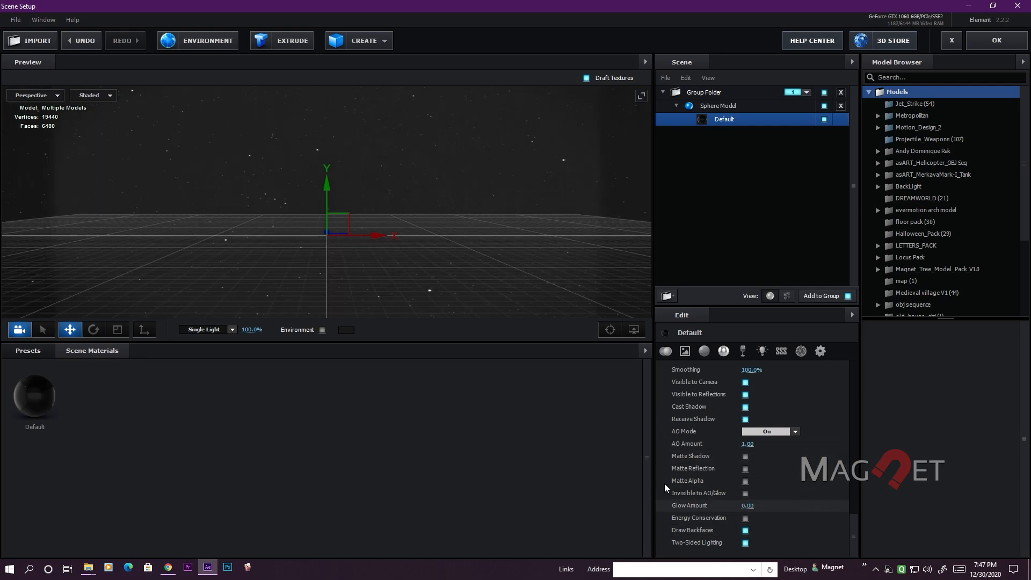
Step: Disable Visible to Reflections, Cast Shadow and Receive Shadow for the material, and set its AO Mode to Ignore
click(745, 394)
click(745, 407)
click(745, 420)
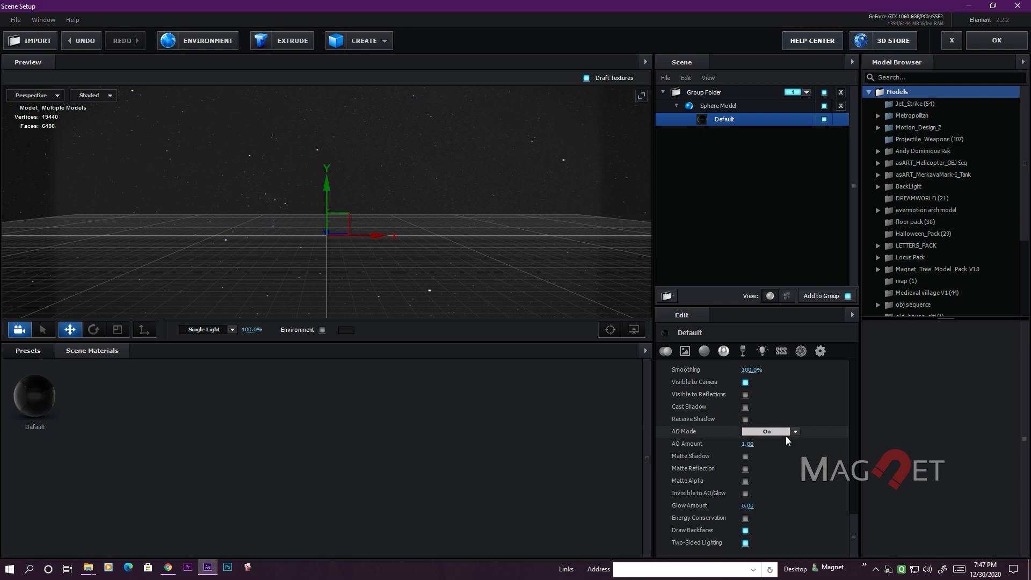
click(789, 433)
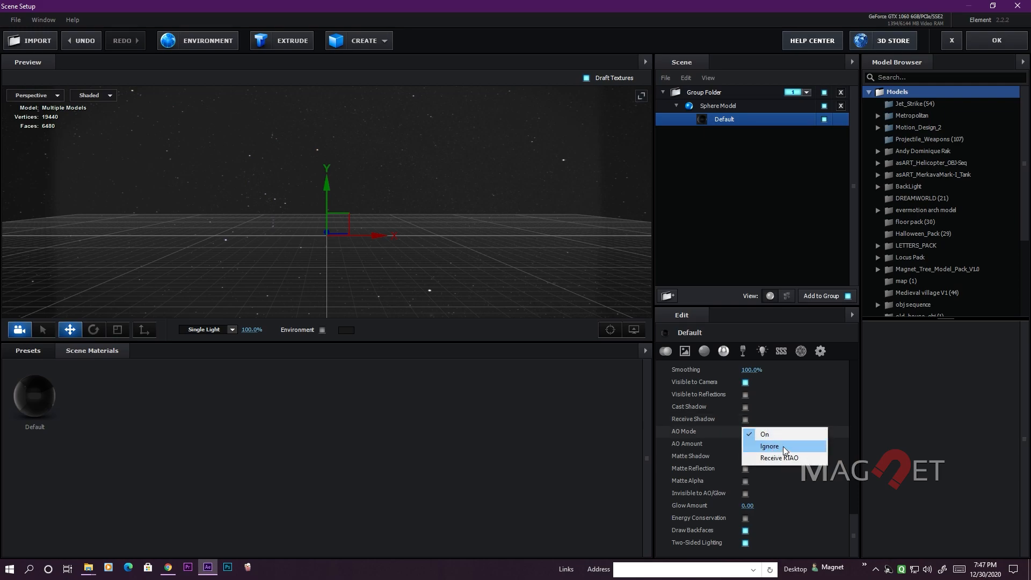
click(783, 447)
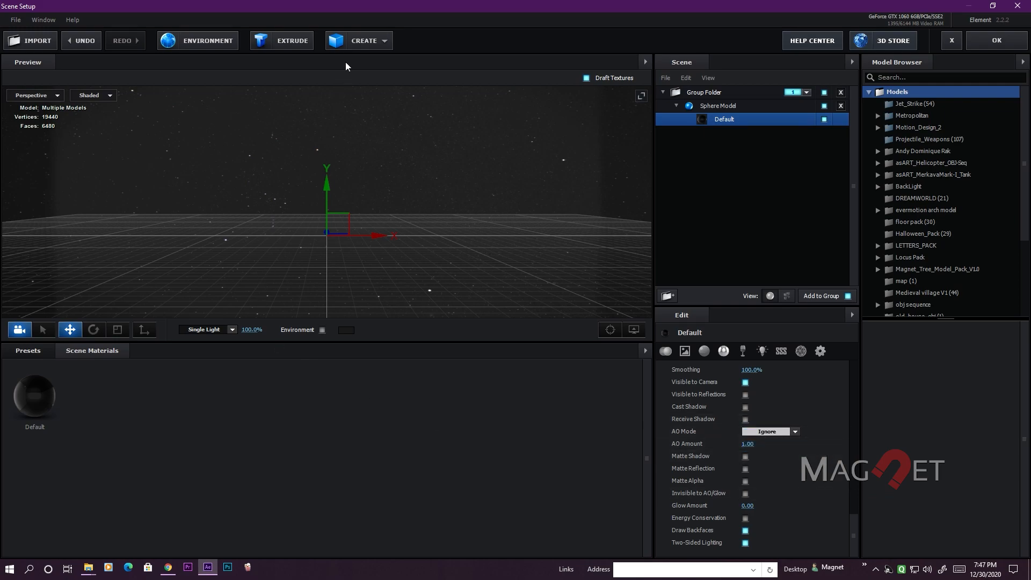
Step: Replace the scene's environment texture with starmap_16k.jpg from the desktop's New folder (2)
click(204, 42)
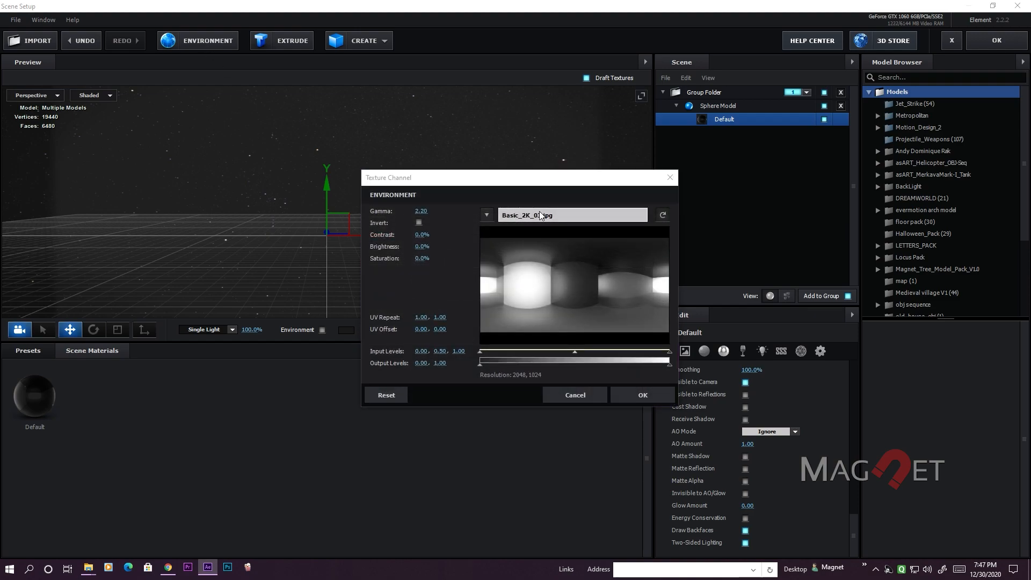
click(540, 215)
click(147, 26)
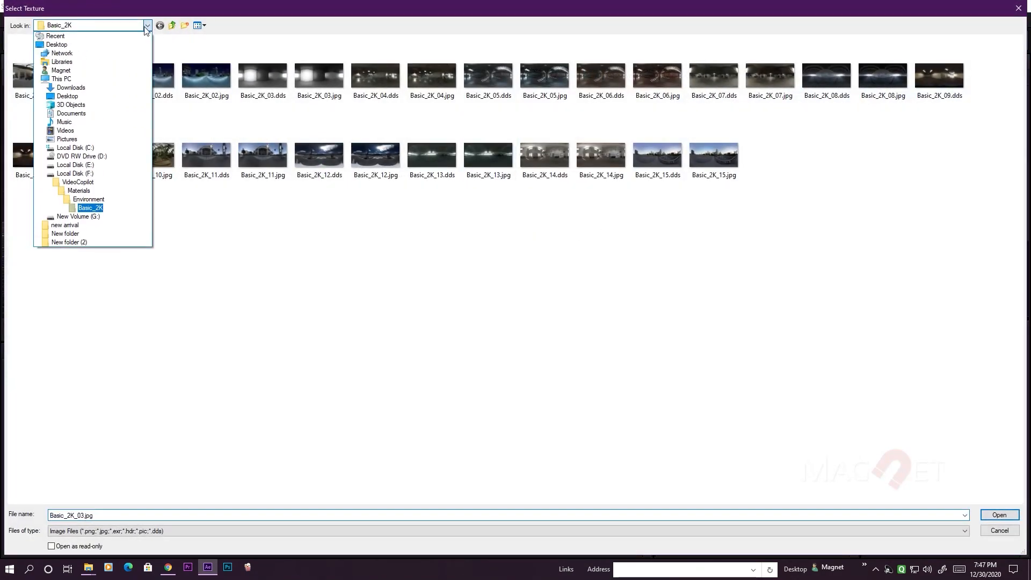
click(64, 46)
double_click(778, 51)
double_click(57, 90)
click(530, 333)
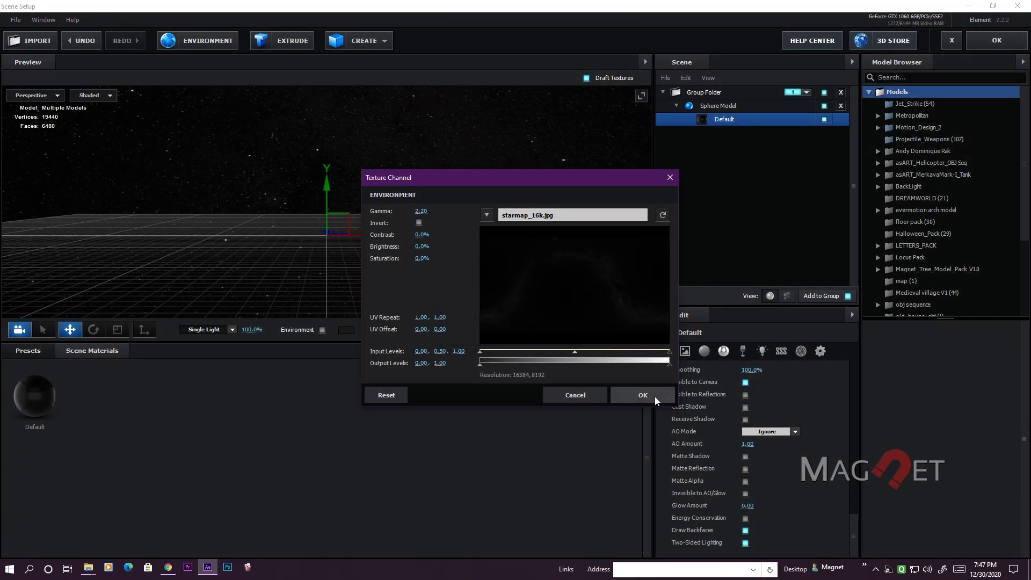
click(643, 395)
drag(526, 268, 441, 245)
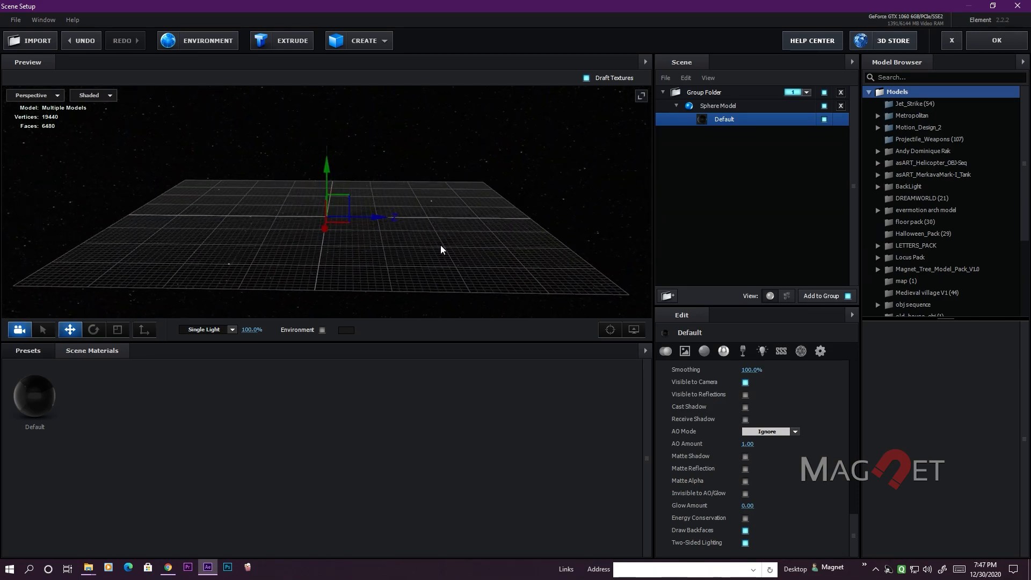
Step: Assign the group folder containing the sphere model to group 5 and collapse the folder
click(701, 92)
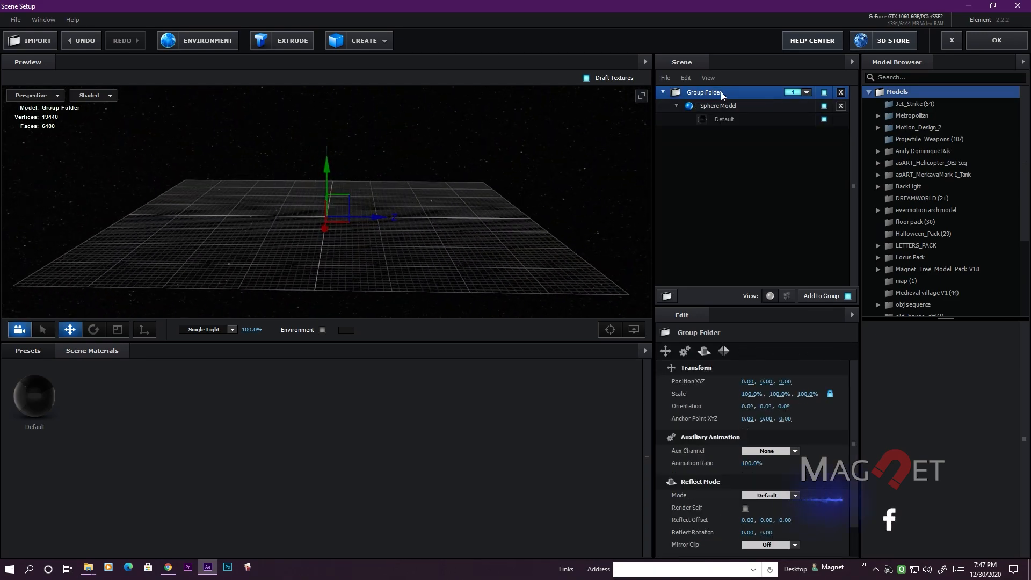
click(806, 91)
click(861, 108)
click(663, 93)
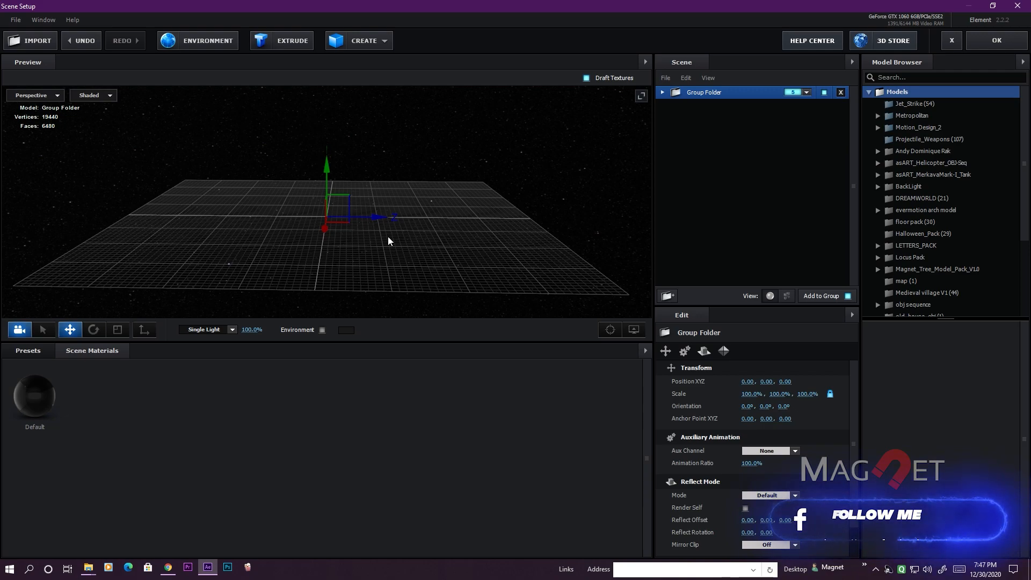
Step: Add the Planet 6 model from the Locus Pack's Planets collection to the scene
double_click(928, 257)
scroll(929, 256, down, 1)
scroll(930, 259, down, 1)
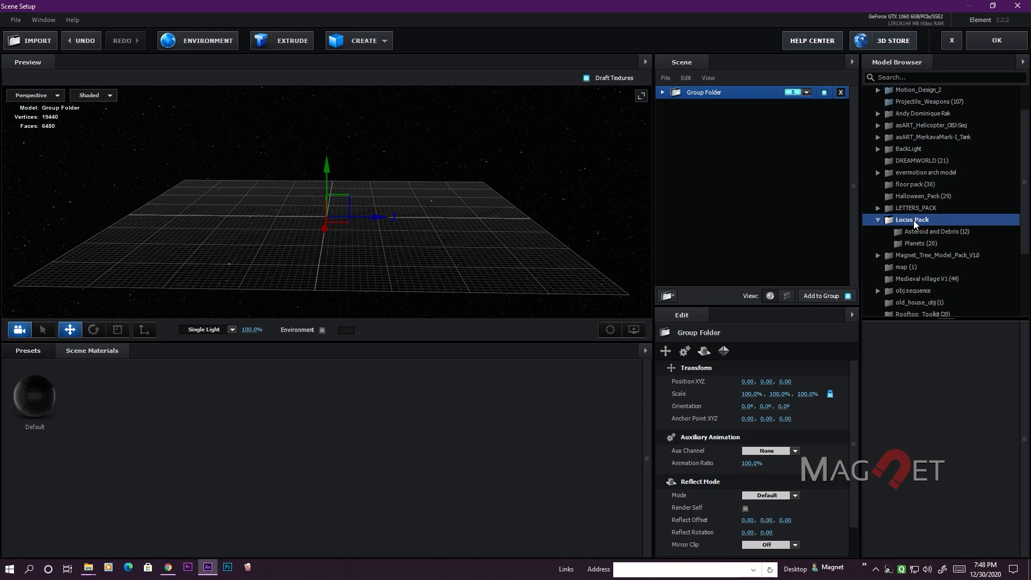
click(925, 244)
scroll(911, 478, down, 1)
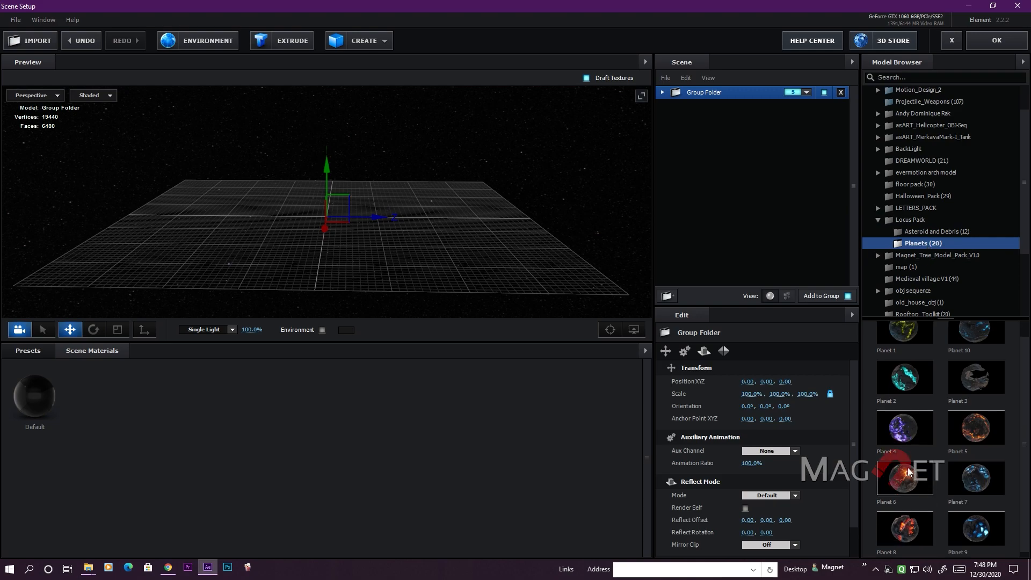
click(911, 472)
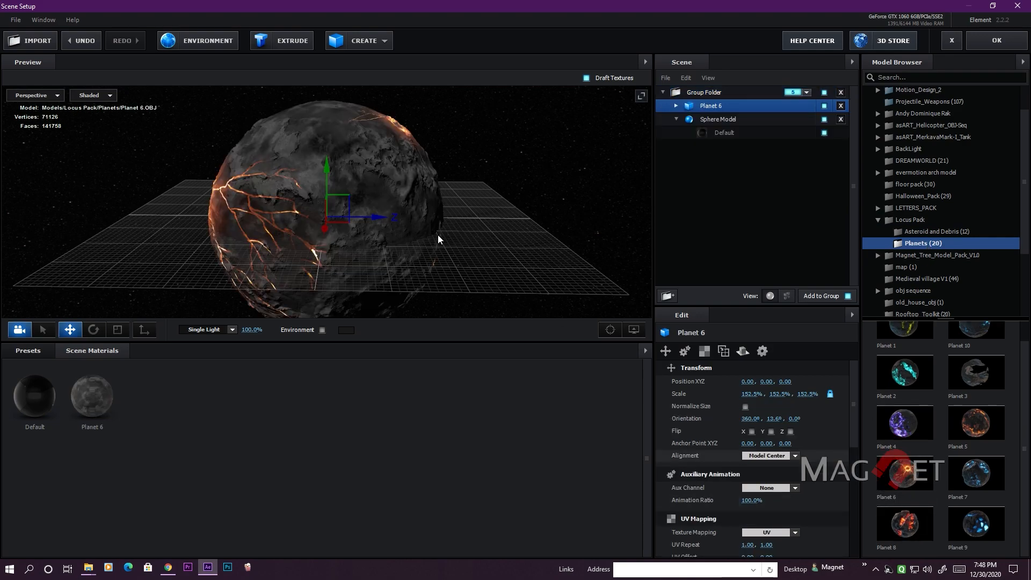
Step: Move Planet 6 out of the sphere's group folder and assign it to group 1
click(677, 121)
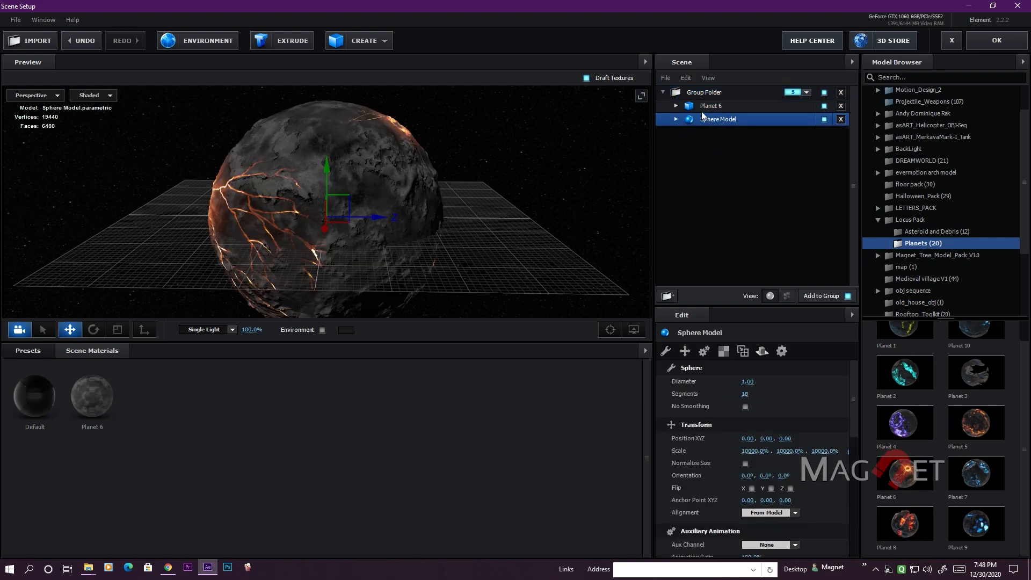
click(713, 108)
drag(714, 108, 714, 180)
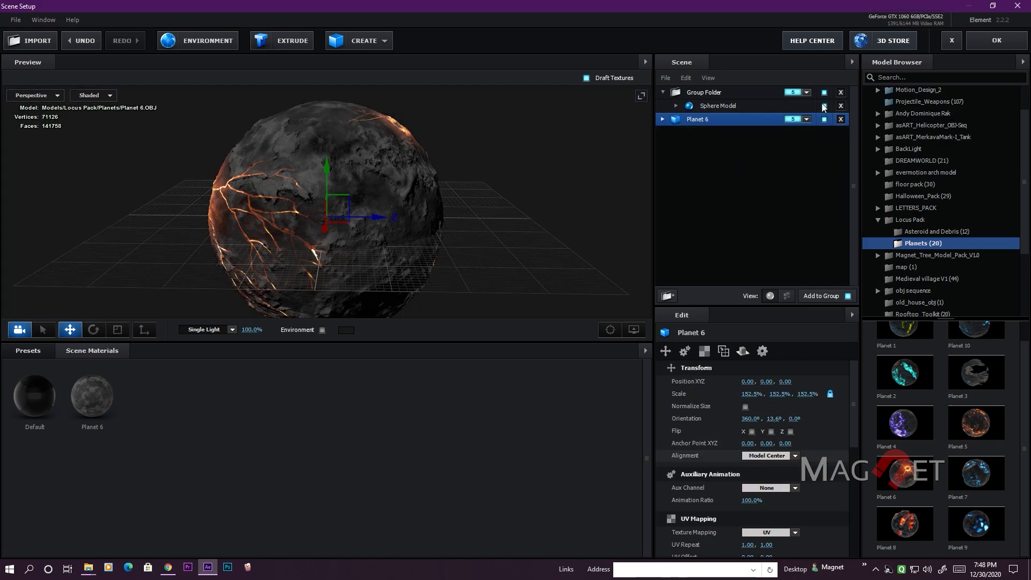
click(806, 119)
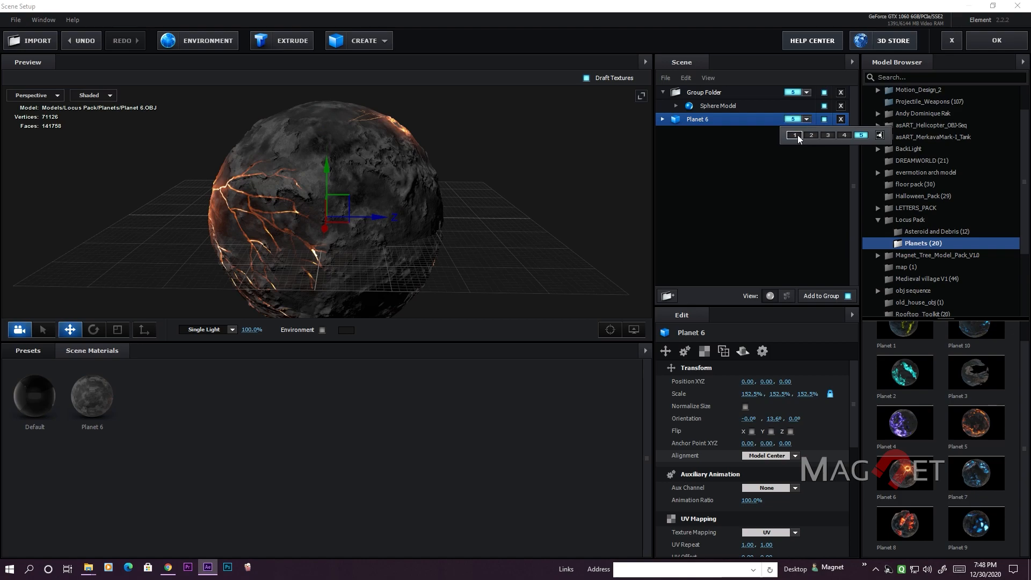
click(795, 136)
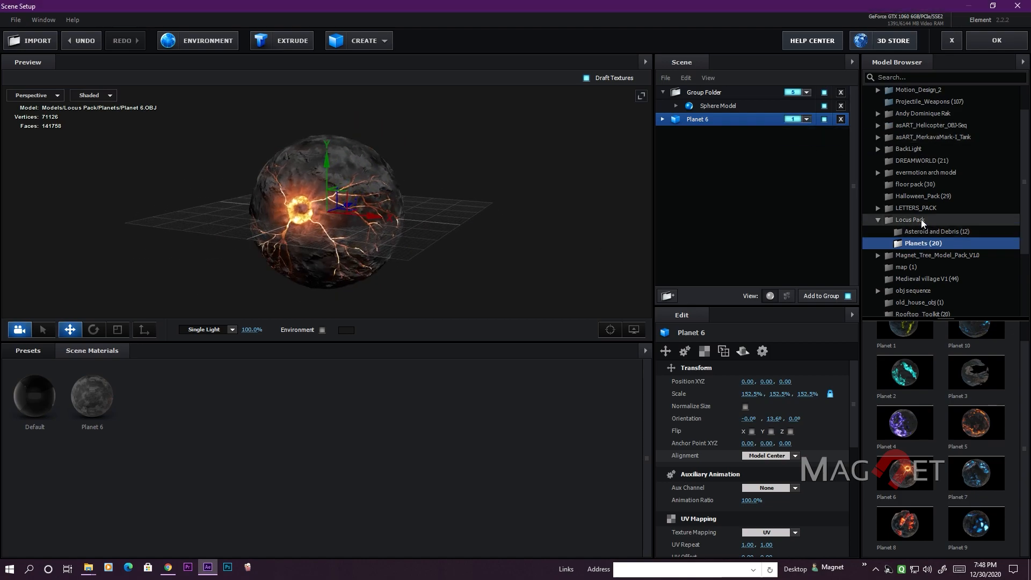
Step: Add the Destroyed Rock 1 and Destroyed Rock 2 models from the Locus Pack's Asteroid and Debris collection
scroll(409, 225, down, 2)
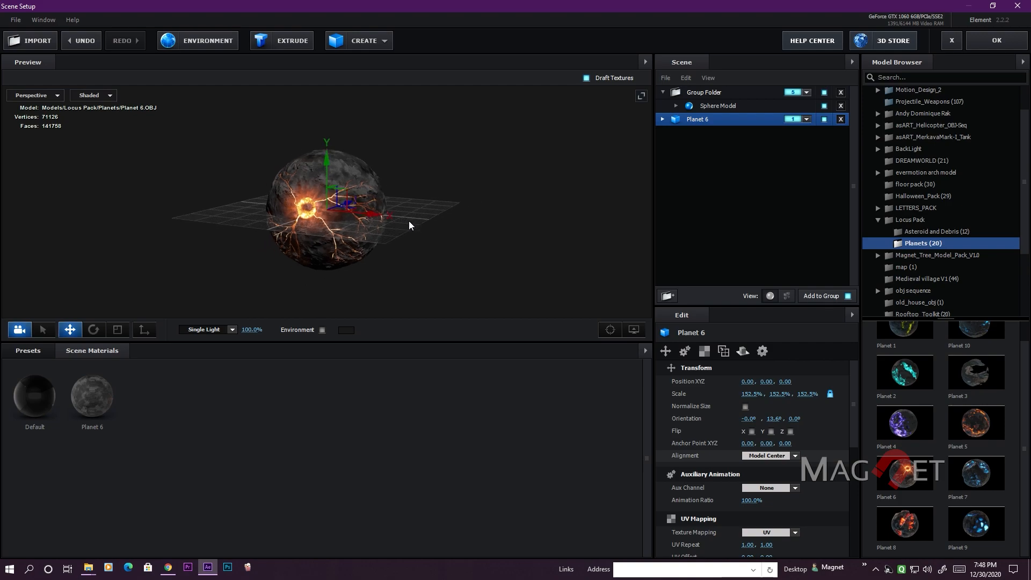
click(937, 231)
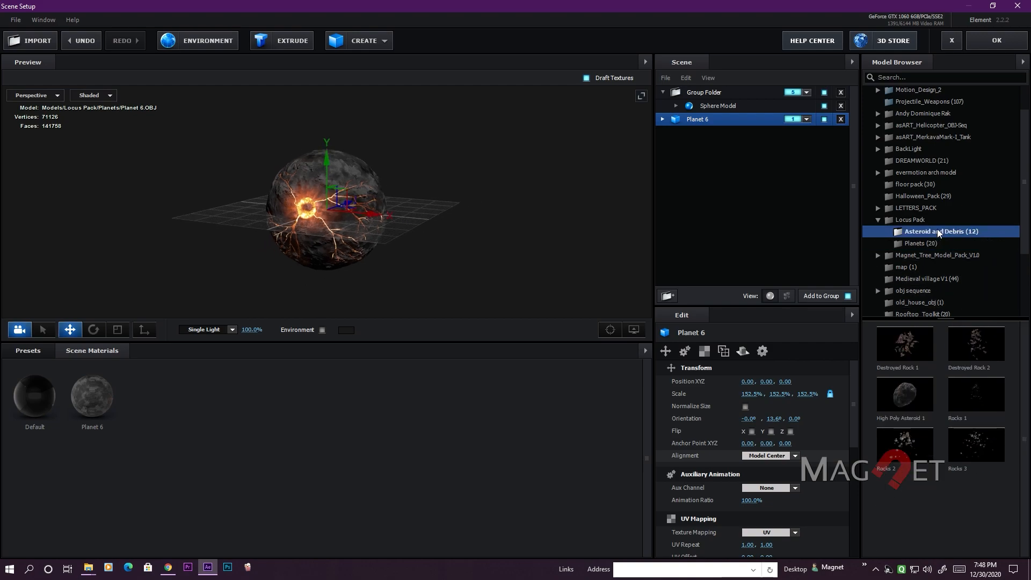
click(911, 348)
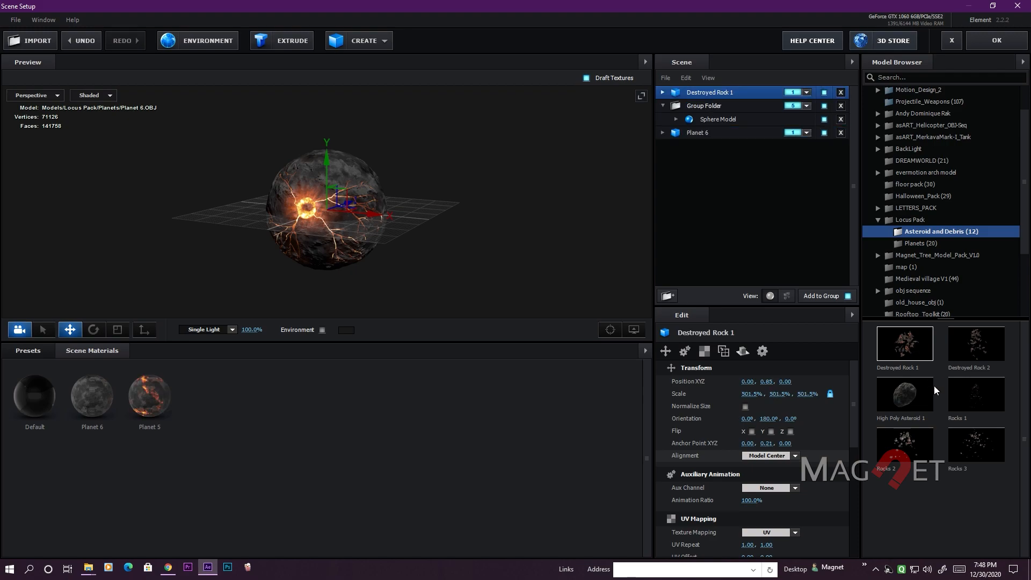
click(980, 342)
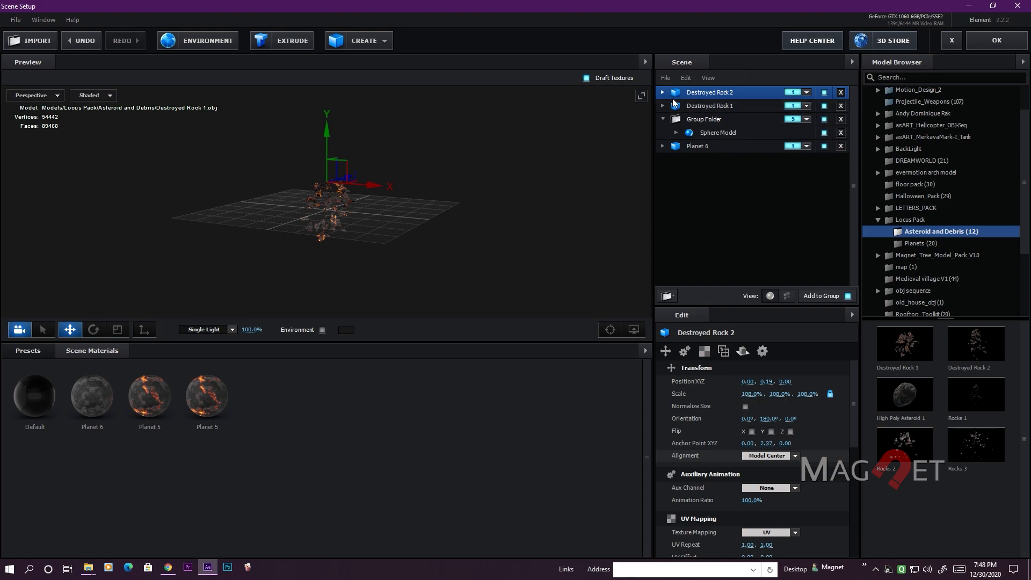
Step: Assign both Destroyed Rock 1 and Destroyed Rock 2 to group 3
click(700, 108)
click(806, 106)
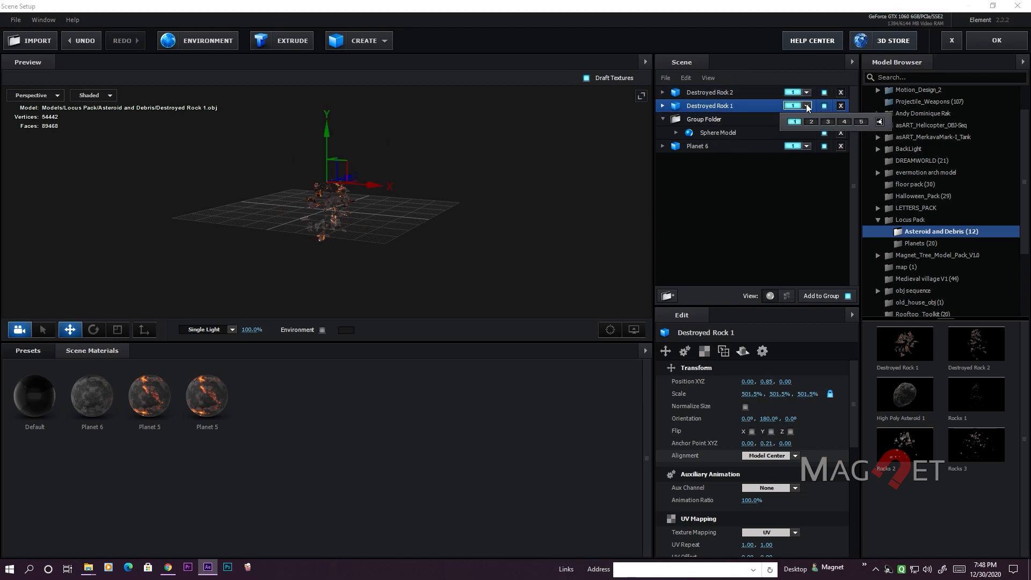
click(829, 123)
click(807, 92)
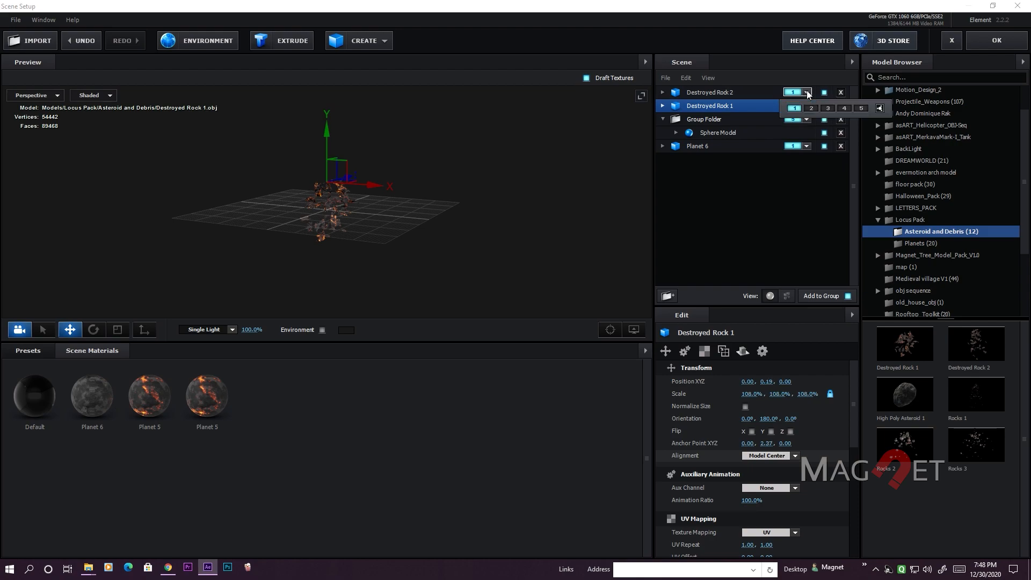
click(828, 109)
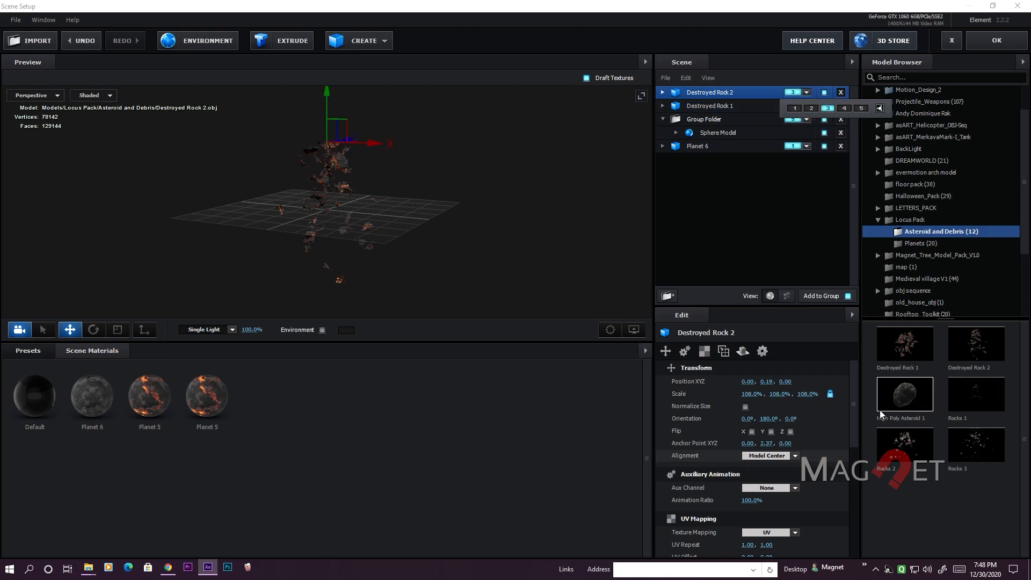
Step: Add High Poly Asteroid 1, assign it to group 4, and accept the scene setup
click(917, 390)
drag(705, 149, 707, 152)
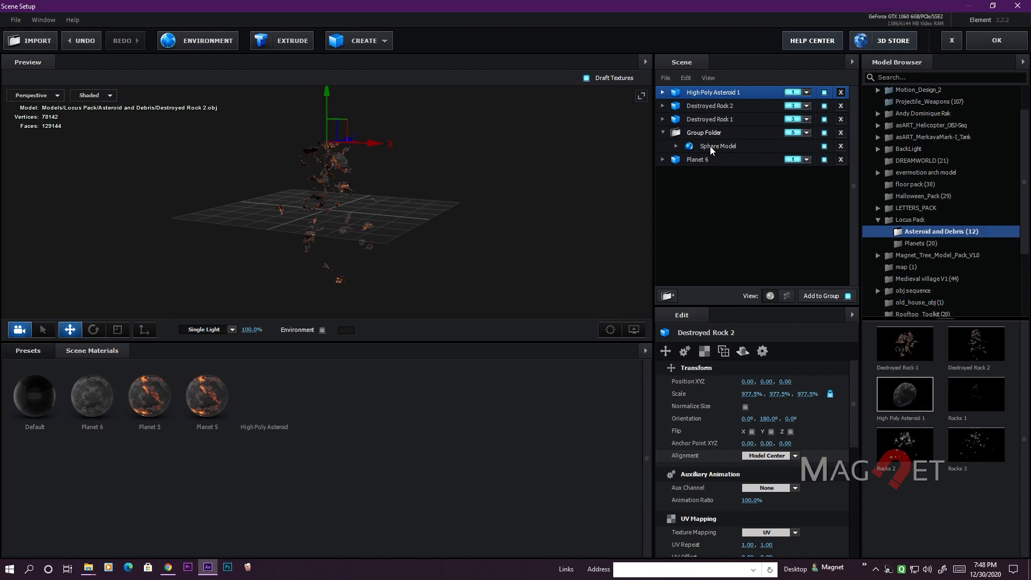
click(807, 93)
click(844, 108)
drag(464, 228, 381, 248)
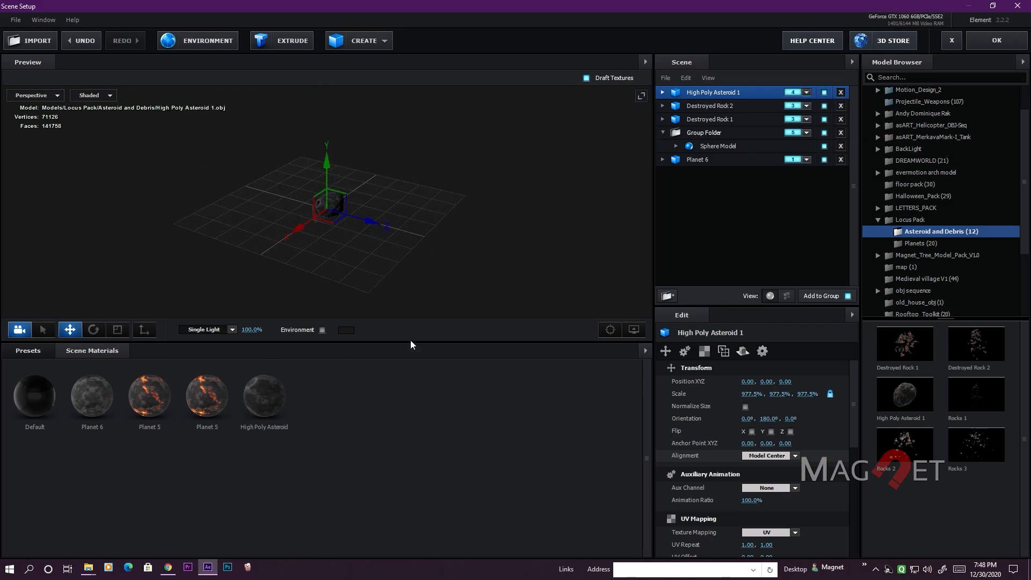
click(997, 40)
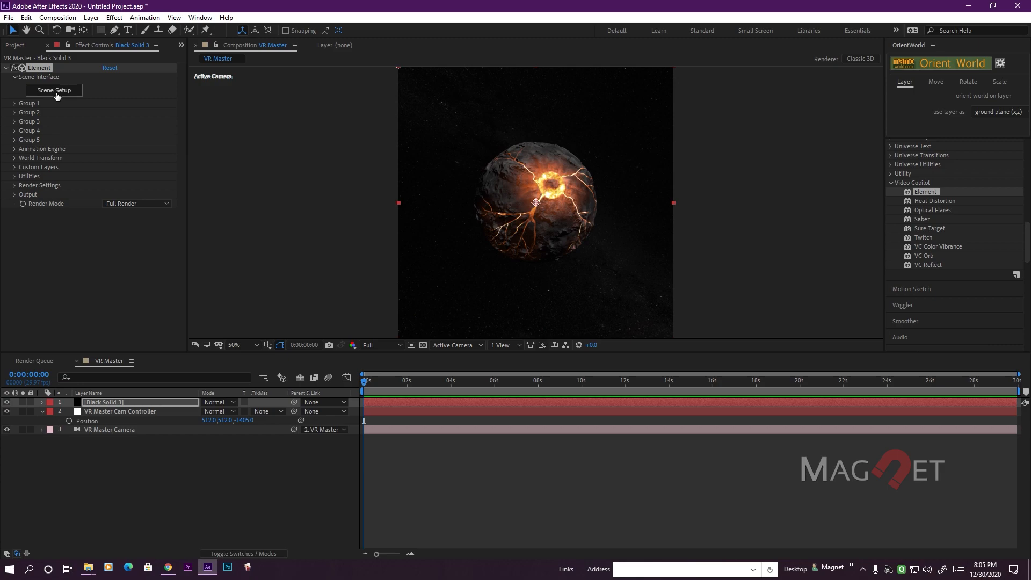
Step: Create a group null for Group 1 of the Element effect to control the planet
click(14, 103)
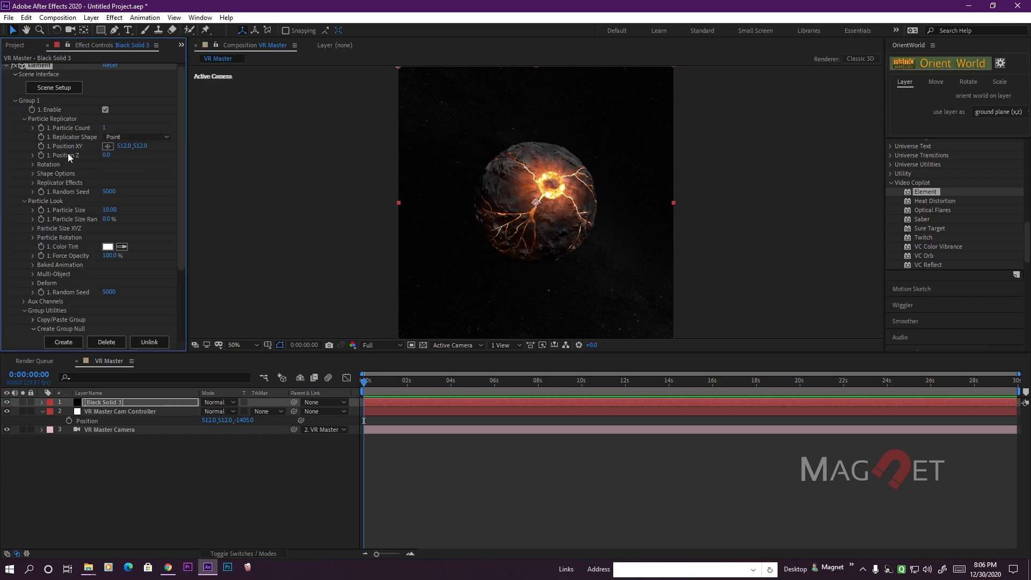
scroll(34, 246, down, 3)
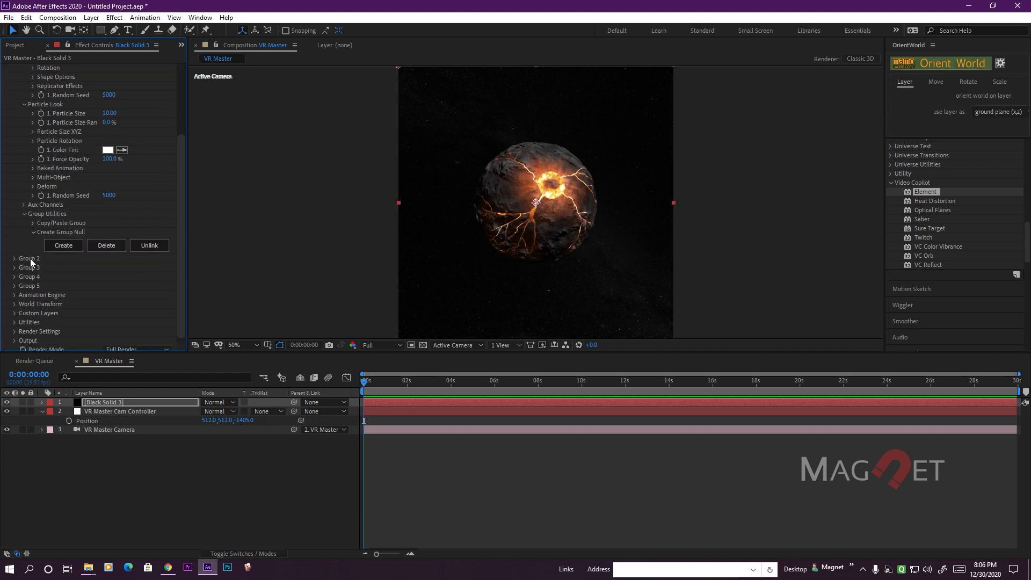
click(33, 232)
click(63, 245)
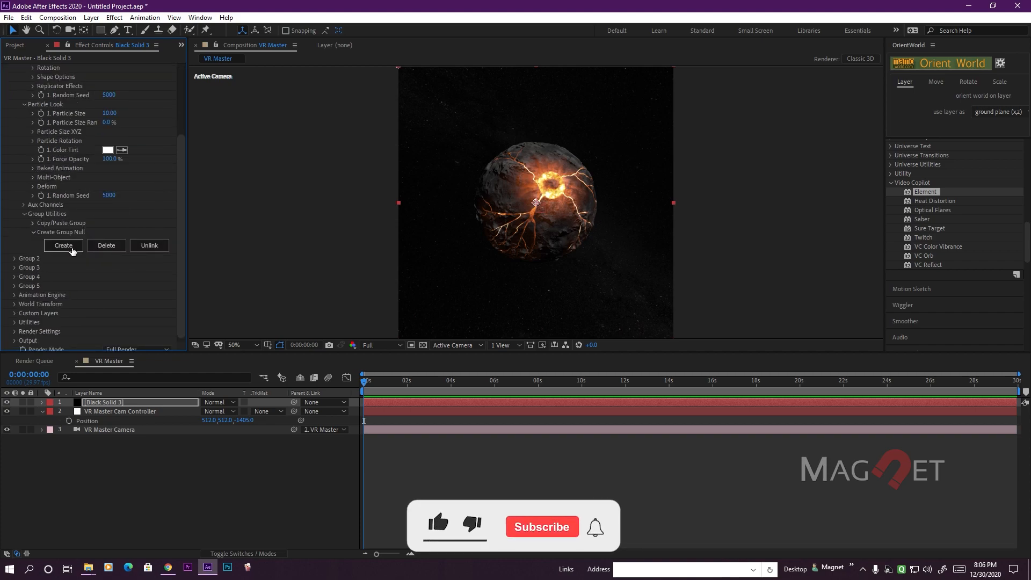
Step: Push the Group 1 null back to a Z position of 9600 and scale it up to 1060%
click(117, 401)
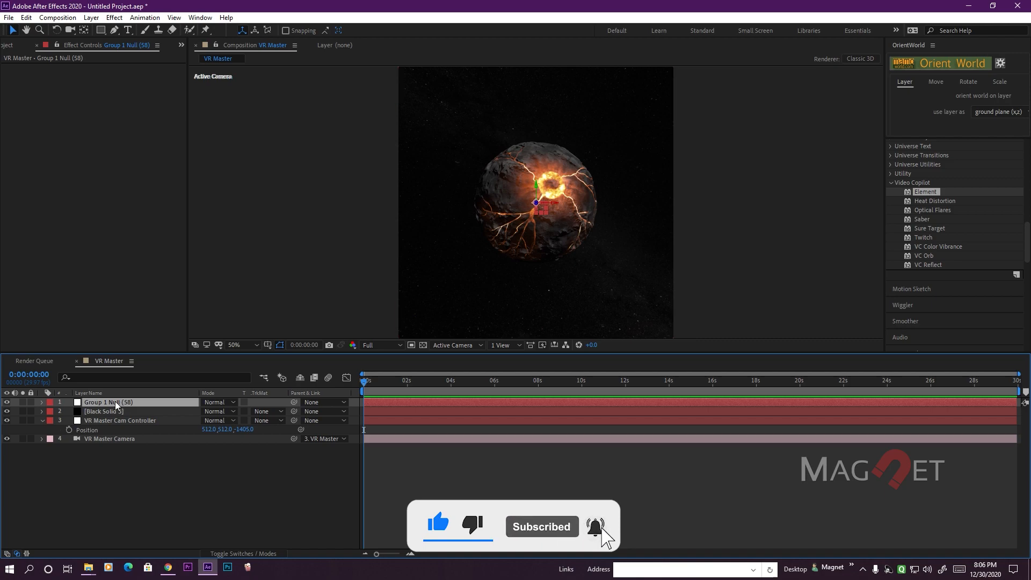
key(p)
drag(242, 411, 464, 413)
drag(329, 419, 411, 419)
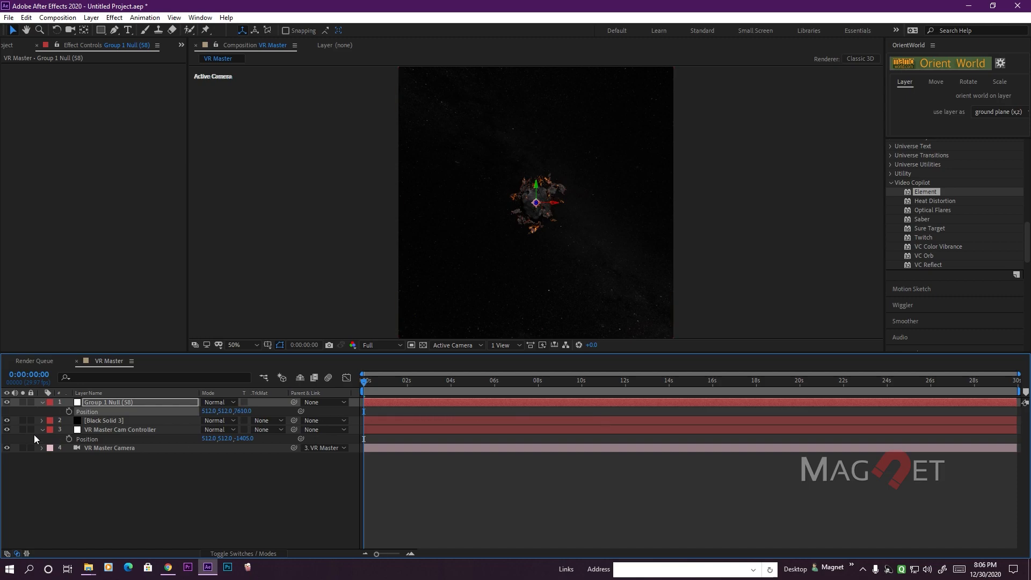
click(104, 403)
key(shift+s)
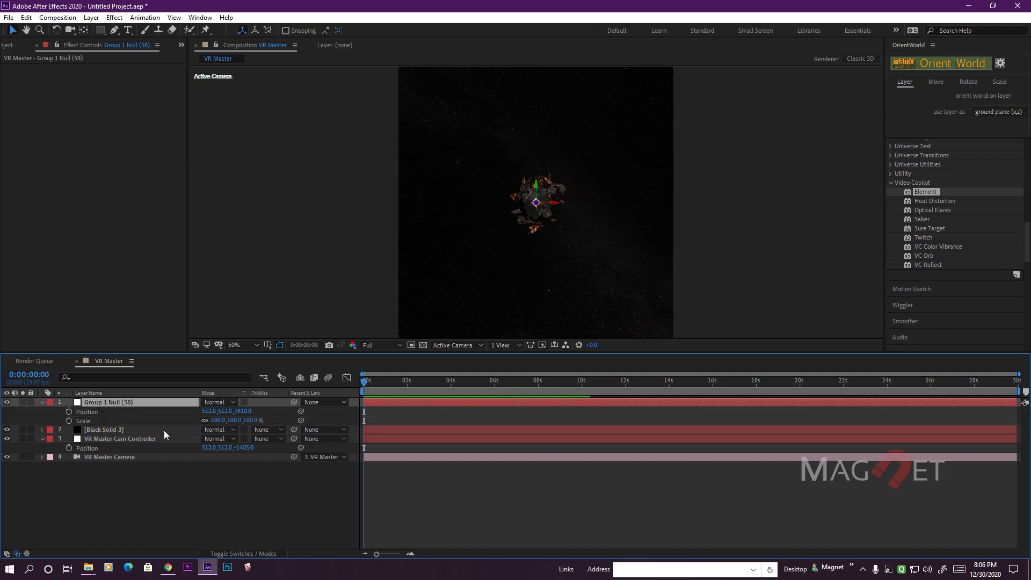
drag(220, 421, 260, 435)
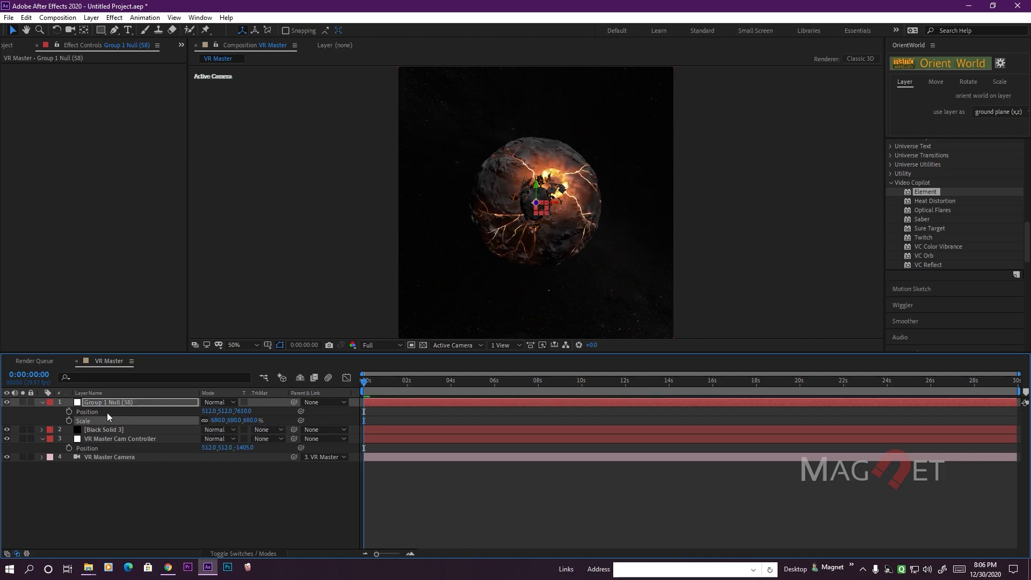
drag(241, 411, 366, 432)
drag(220, 420, 279, 424)
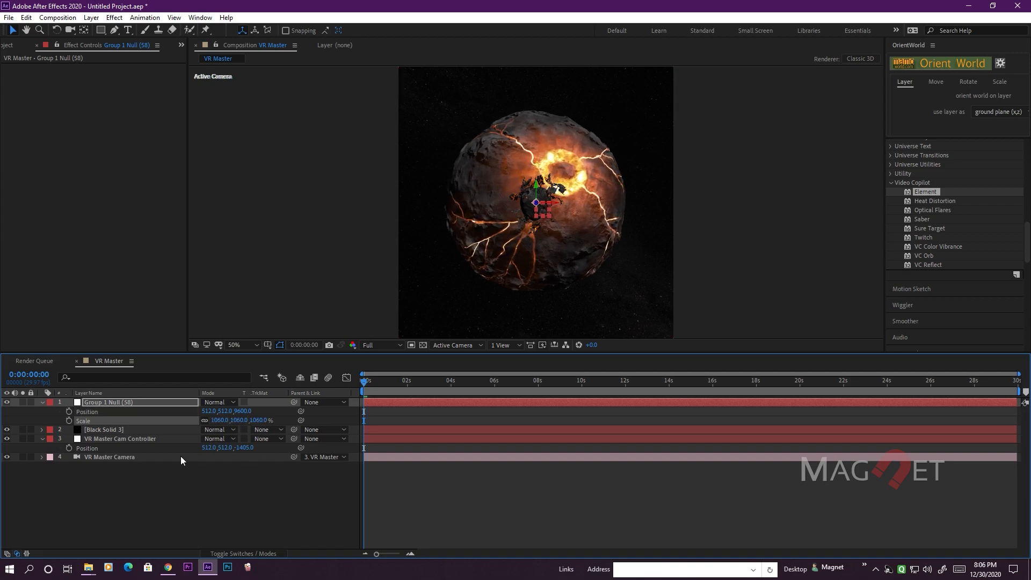
Step: Set the replicator shape of Group 3 to Plane in the Element effect on Black Solid 3
click(103, 427)
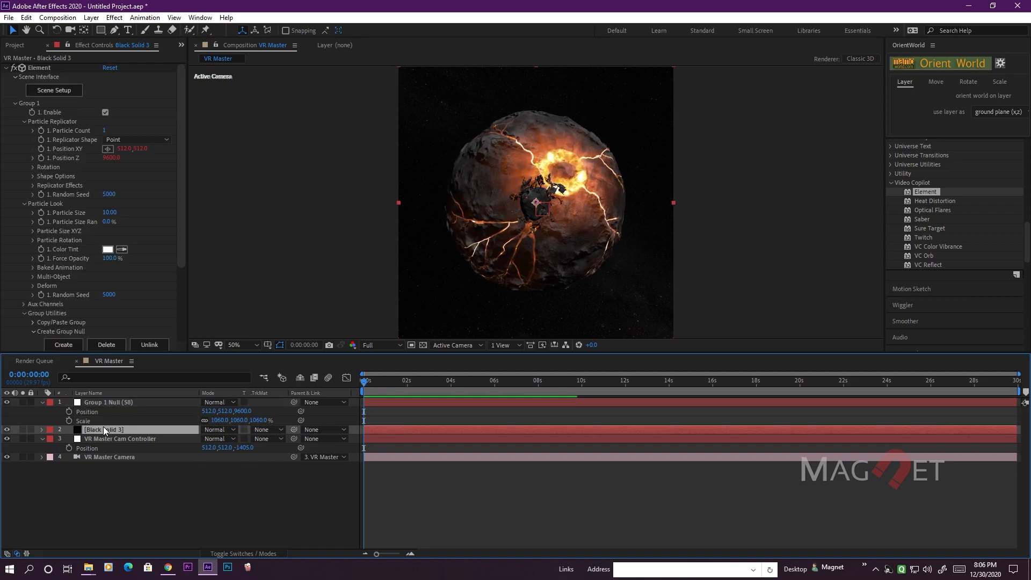
click(14, 104)
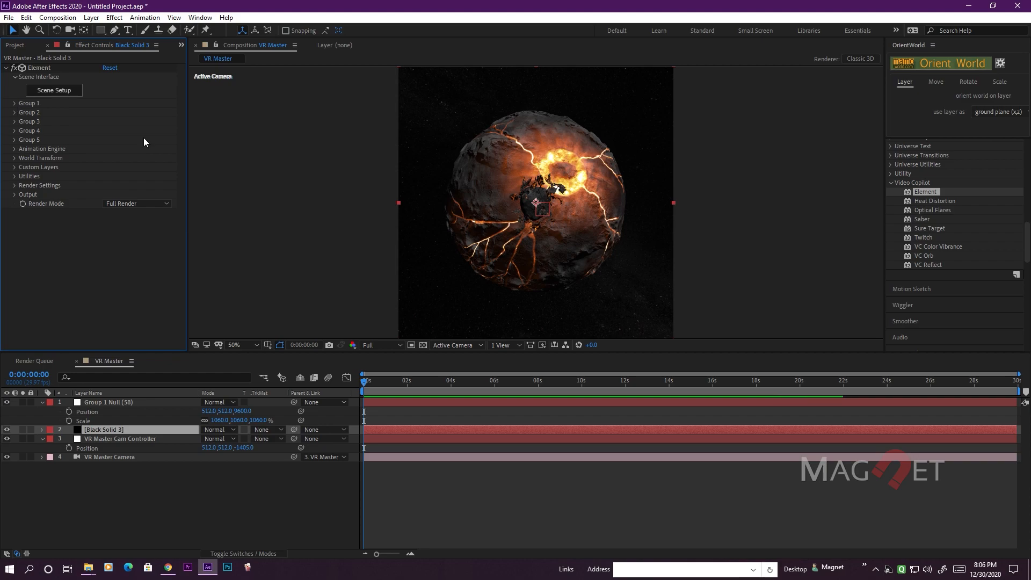
scroll(553, 204, up, 1)
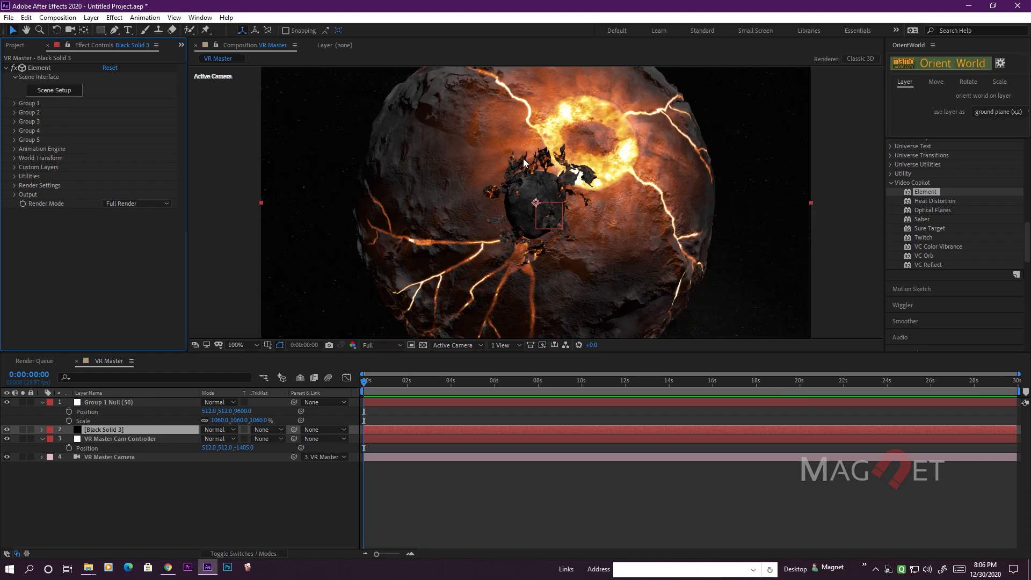
click(14, 121)
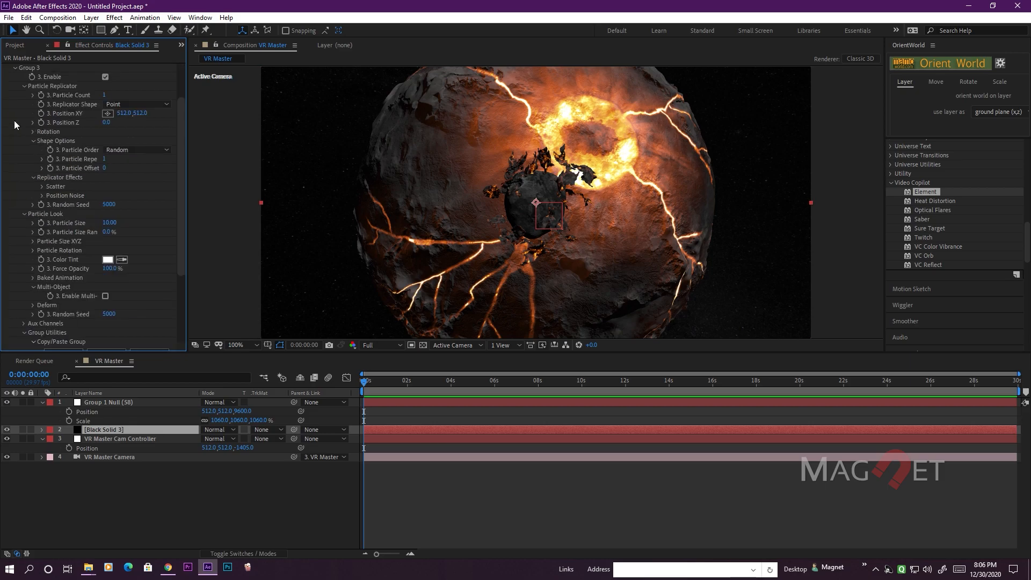
click(131, 104)
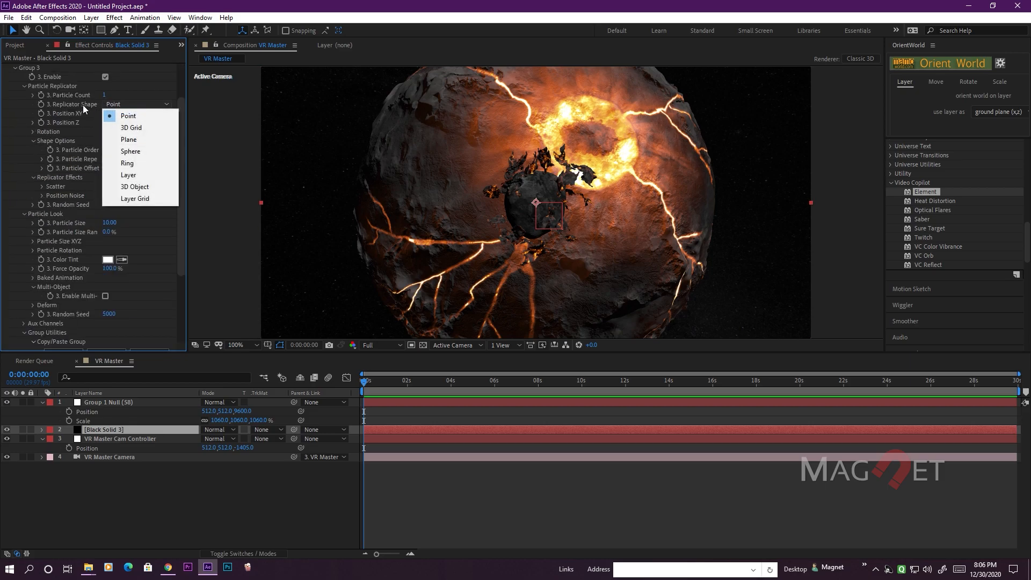
click(139, 139)
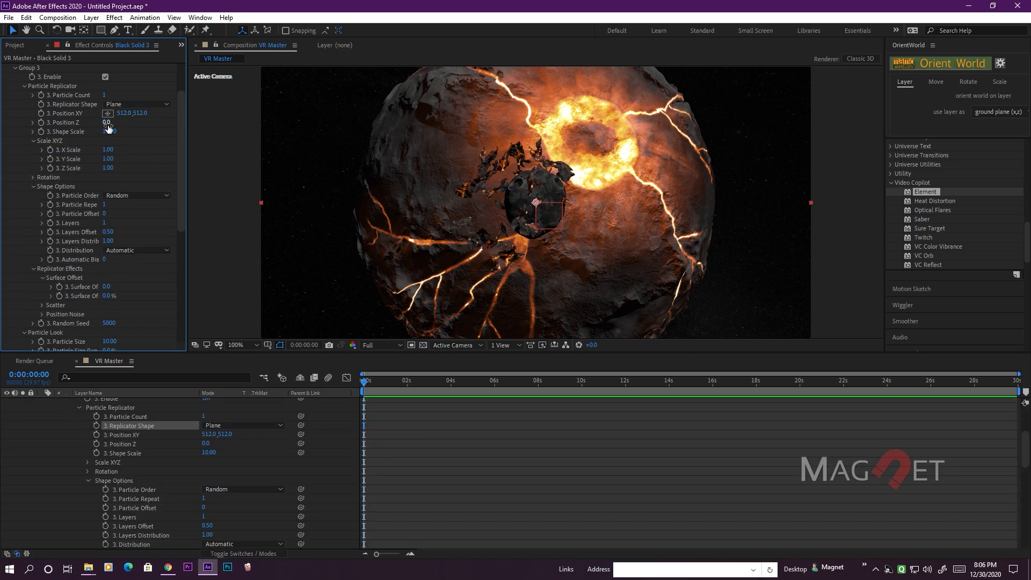
Step: Raise Group 3's particle count to 57 and its shape scale to 83.70
scroll(108, 129, up, 3)
drag(106, 144, 137, 144)
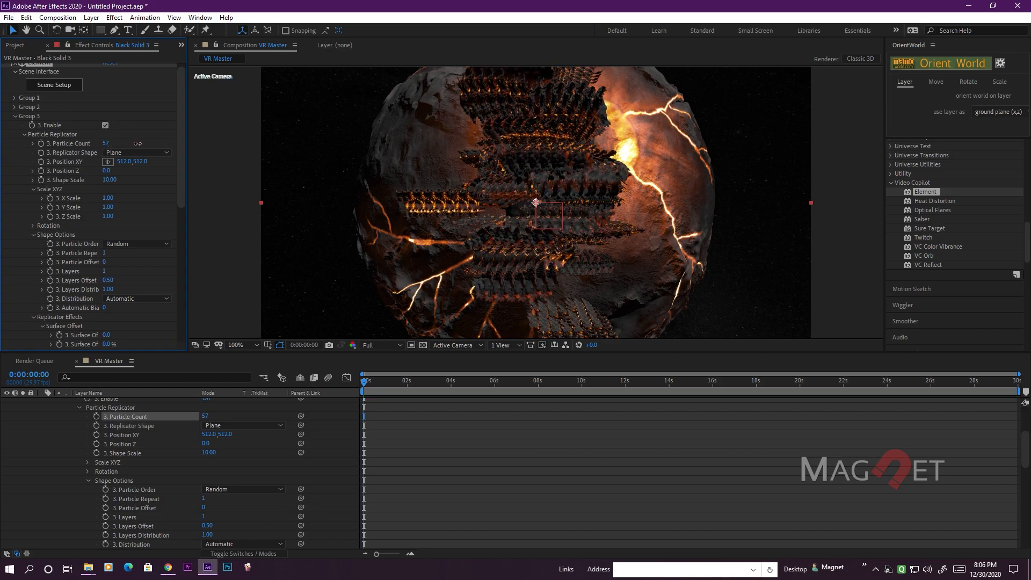
drag(110, 179, 537, 214)
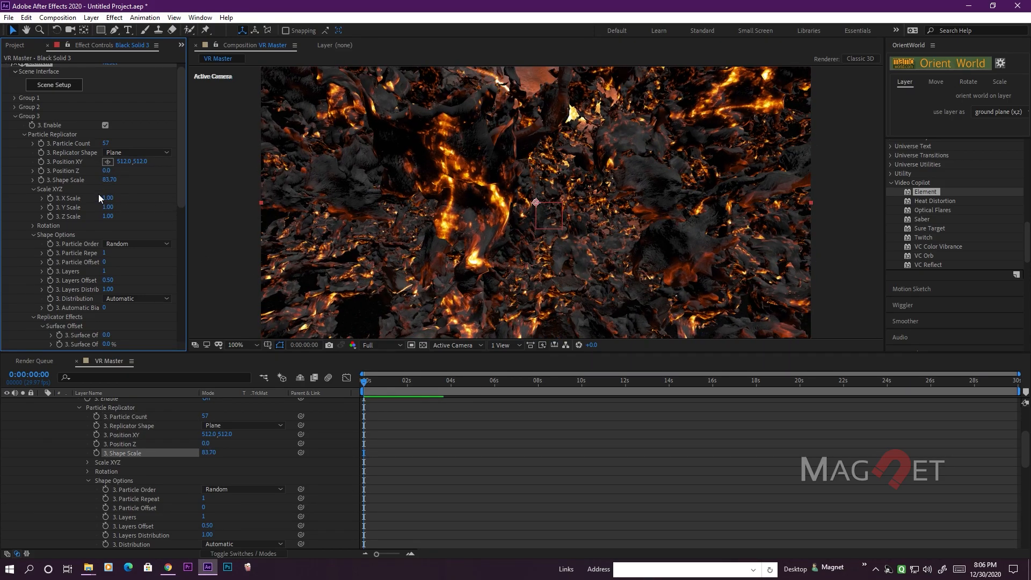
Step: Set Group 3's X scale to 4.00 and Z scale to 8.40, with particle size 3.00 and size randomness 100%
drag(108, 216, 156, 221)
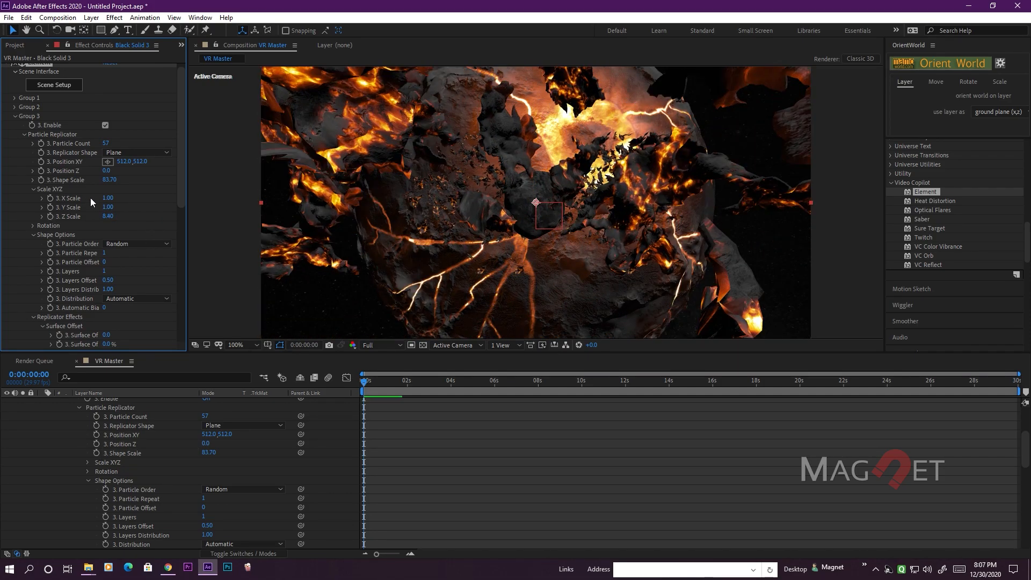
drag(108, 198, 127, 202)
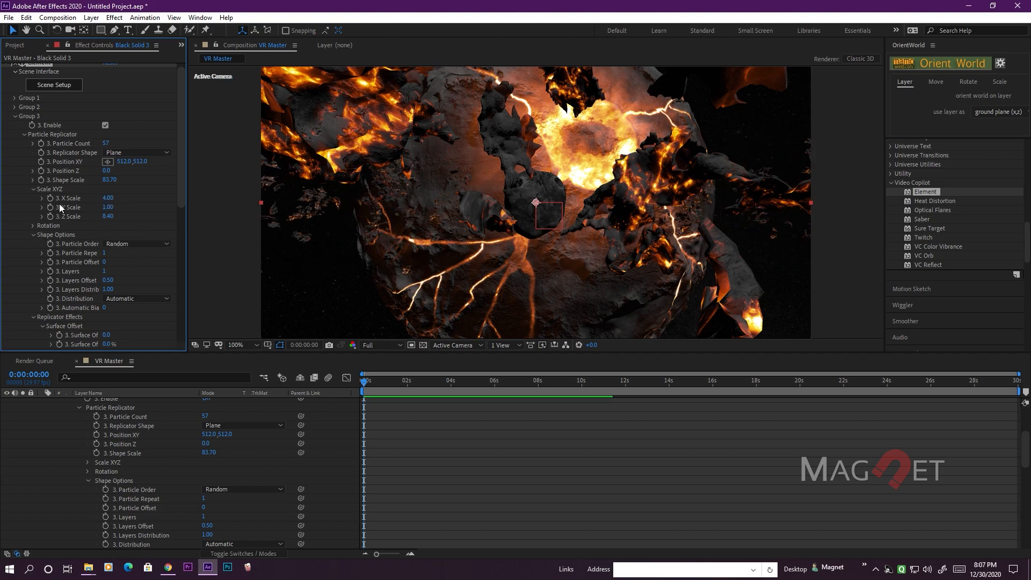
scroll(60, 204, down, 6)
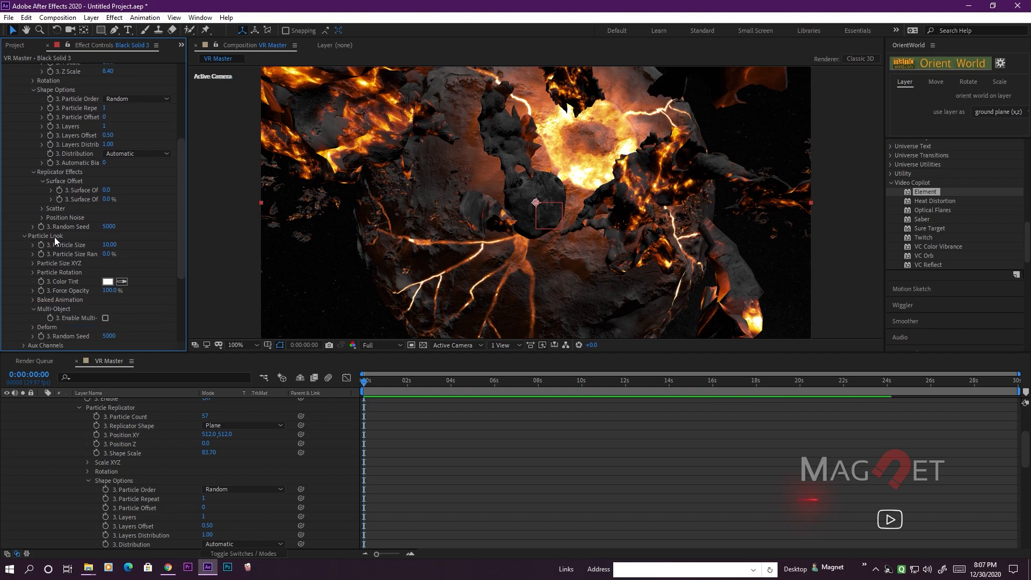
scroll(57, 236, down, 1)
mouse_move(117, 222)
mouse_down()
mouse_move(97, 241)
mouse_move(118, 229)
mouse_up()
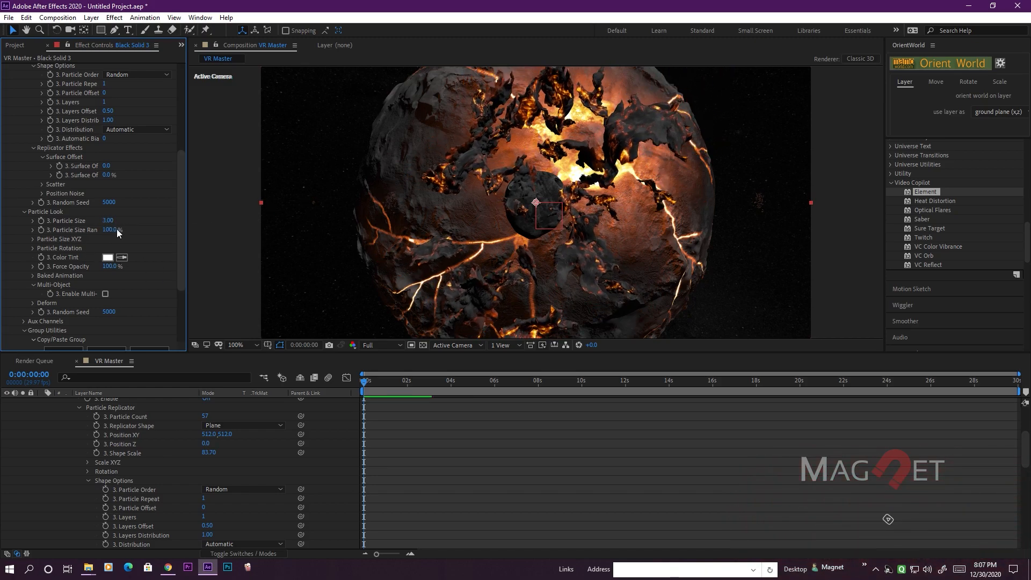
Step: Enable Multi-Object for Group 3 with Displace 1.12, X Displace 1.91 and Z Displace 6.65
scroll(45, 247, down, 3)
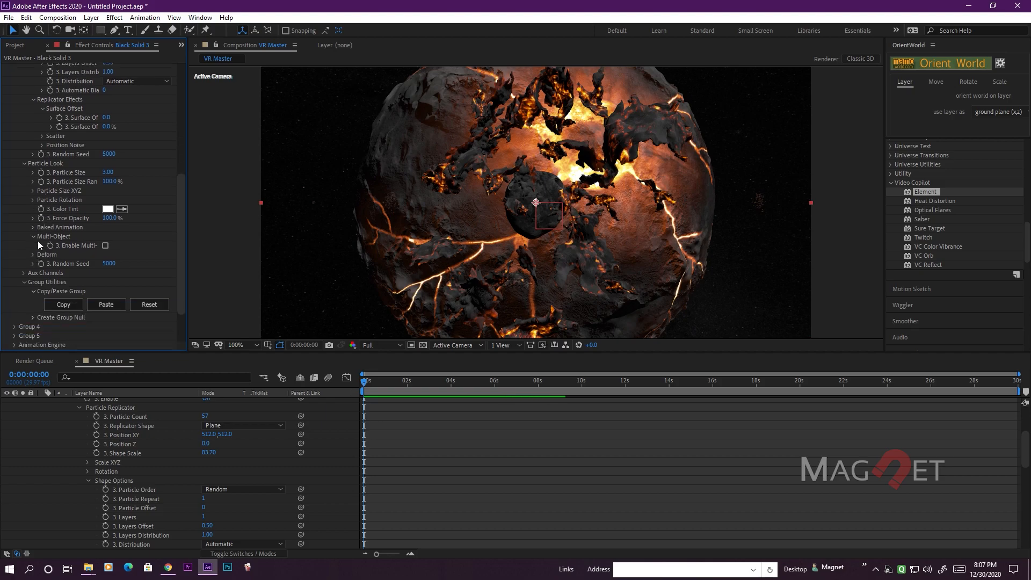
click(105, 246)
scroll(41, 133, down, 7)
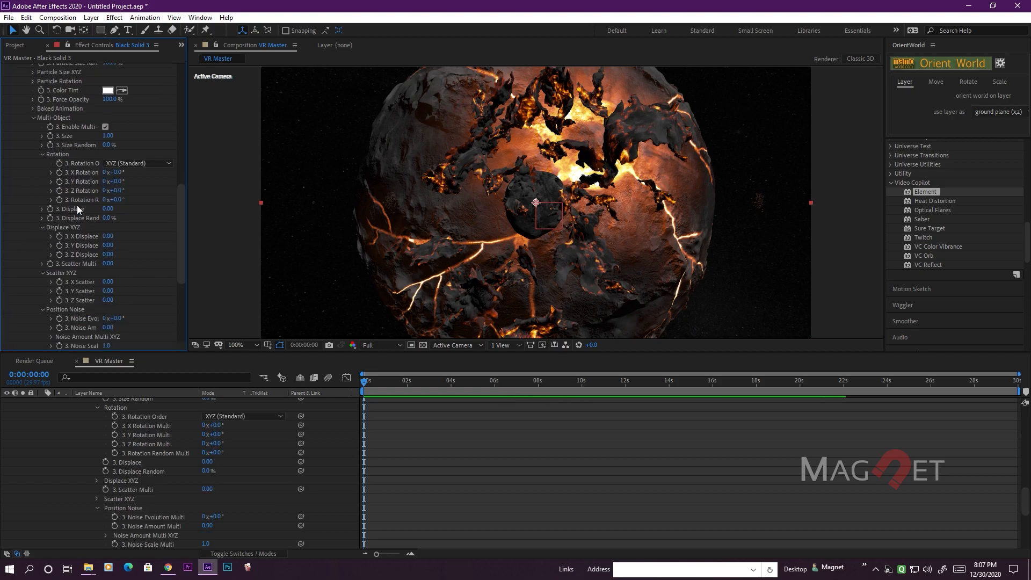
scroll(75, 185, up, 3)
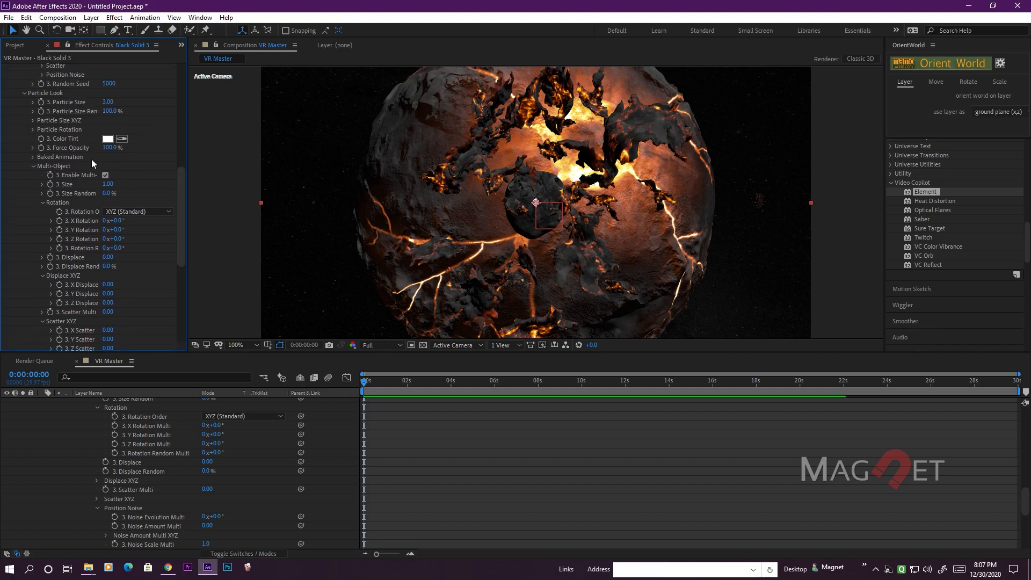
scroll(91, 250, down, 3)
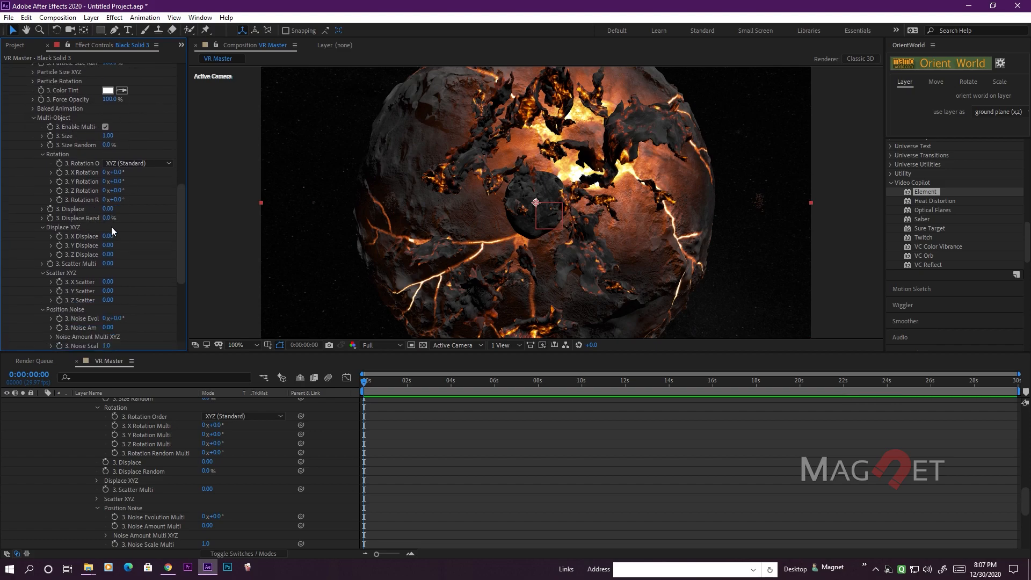
drag(110, 210, 176, 214)
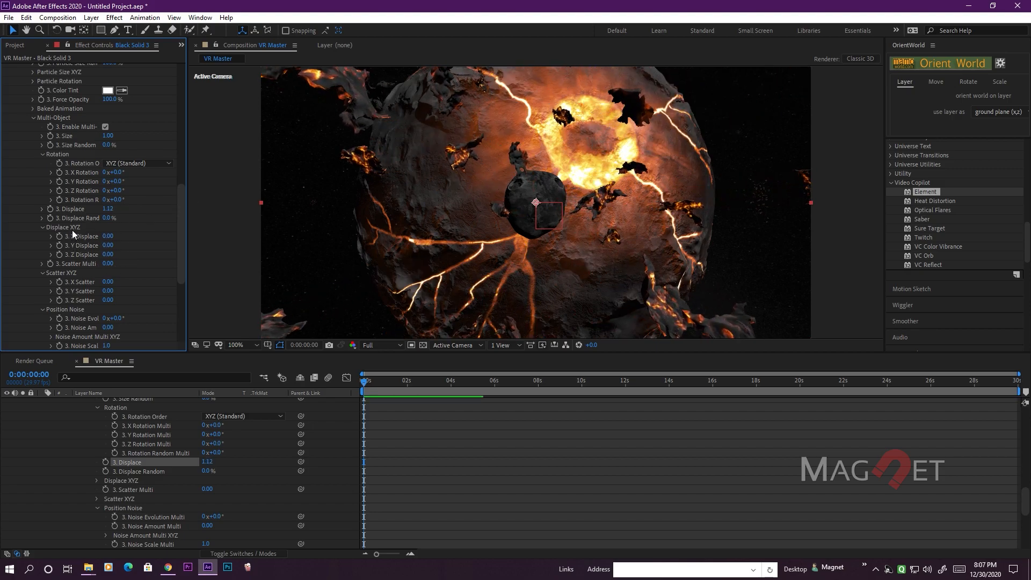
drag(108, 236, 215, 236)
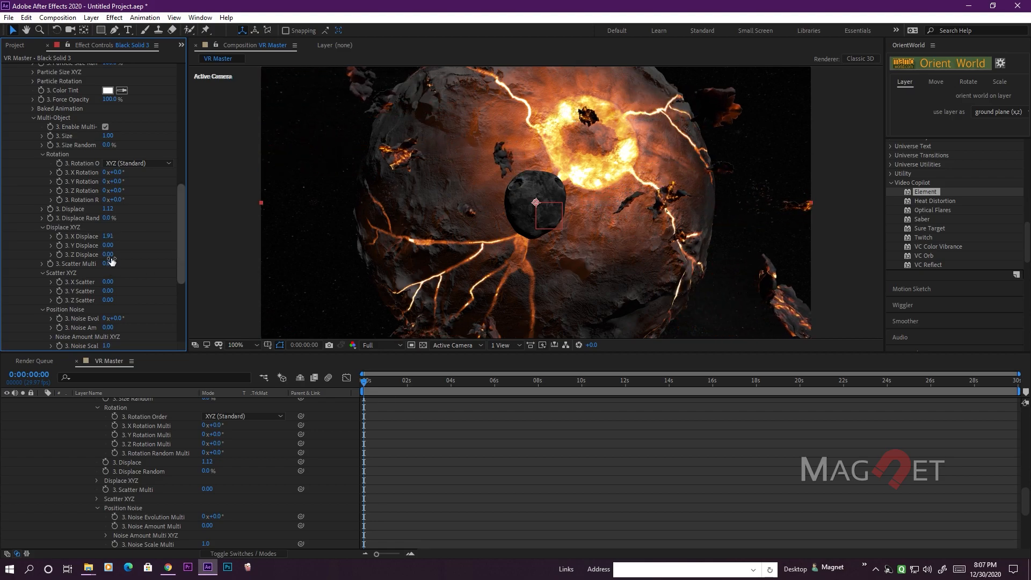
drag(111, 255, 473, 259)
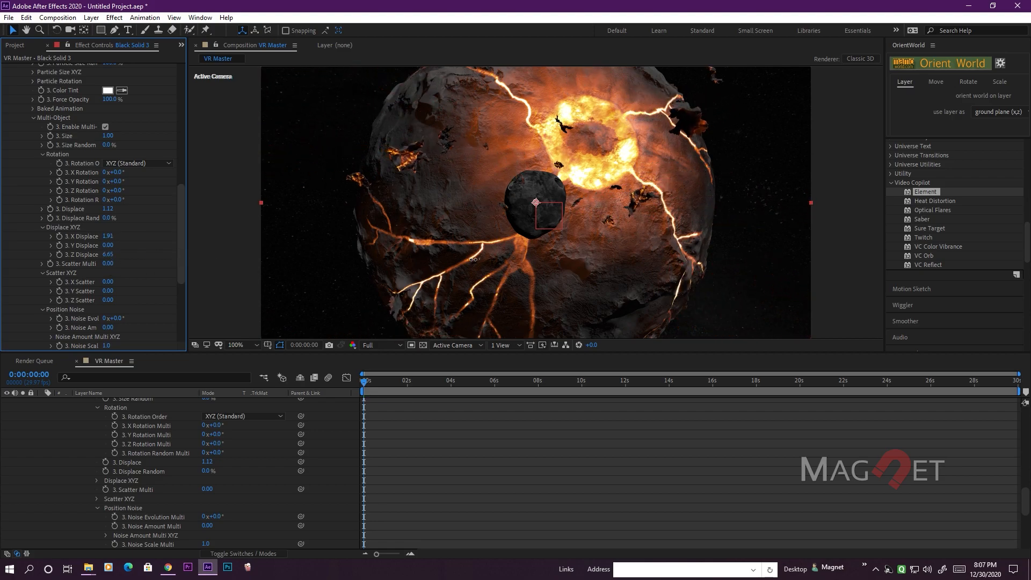
Step: Set Group 3's particle count to 197, shape scale to 41.50, and XYZ scale to 4.60, 2.90 and 12.40
scroll(103, 225, up, 10)
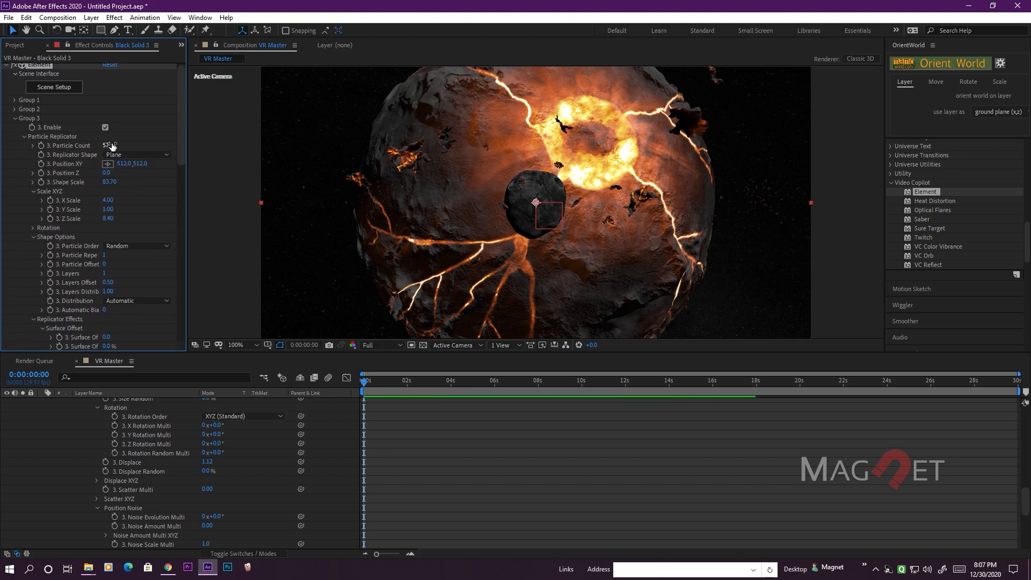
drag(109, 145, 192, 152)
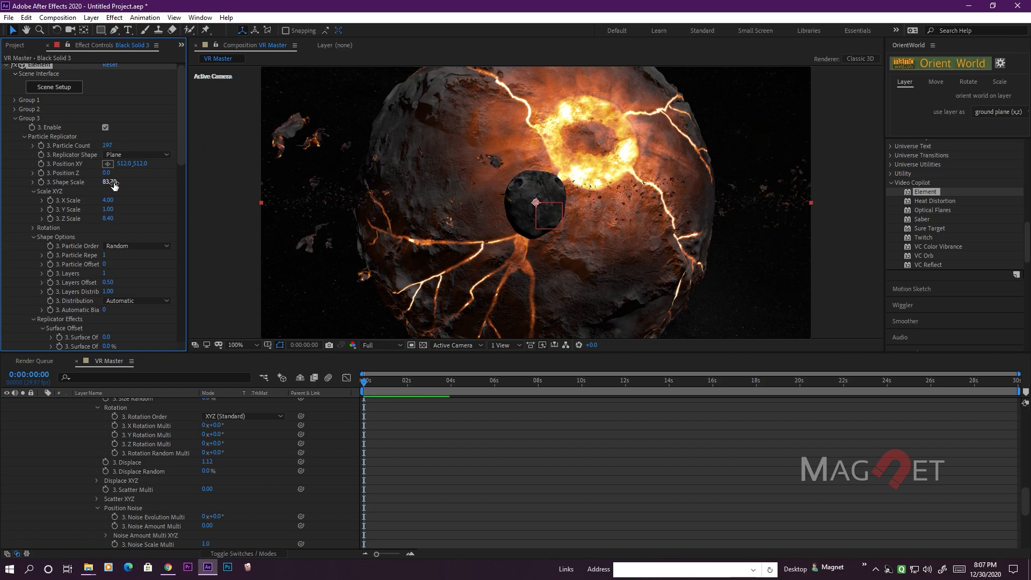
drag(102, 188, 41, 204)
drag(109, 209, 133, 220)
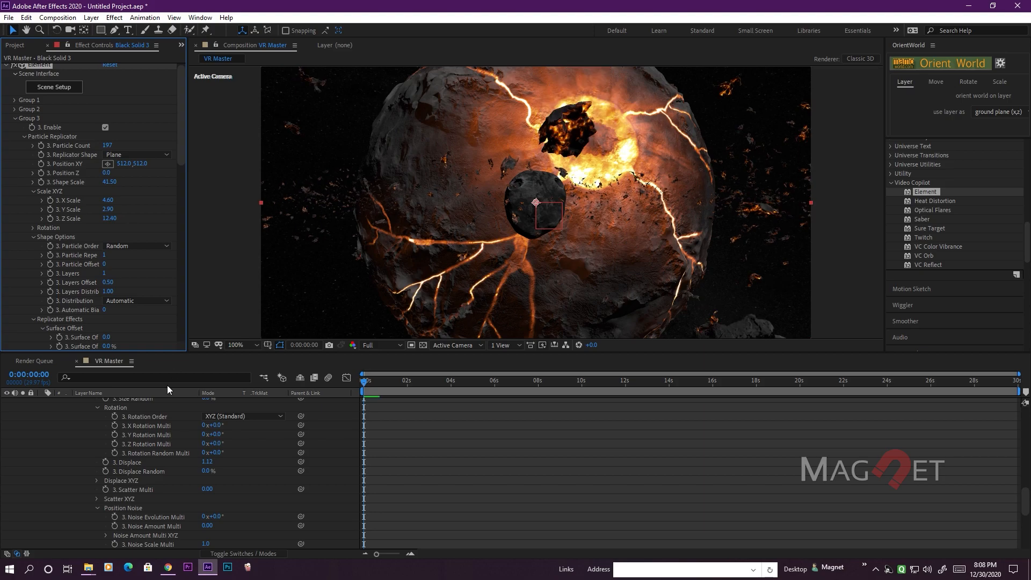
Step: Move the VR Master Cam Controller back to a Z position of -7173
scroll(89, 471, up, 10)
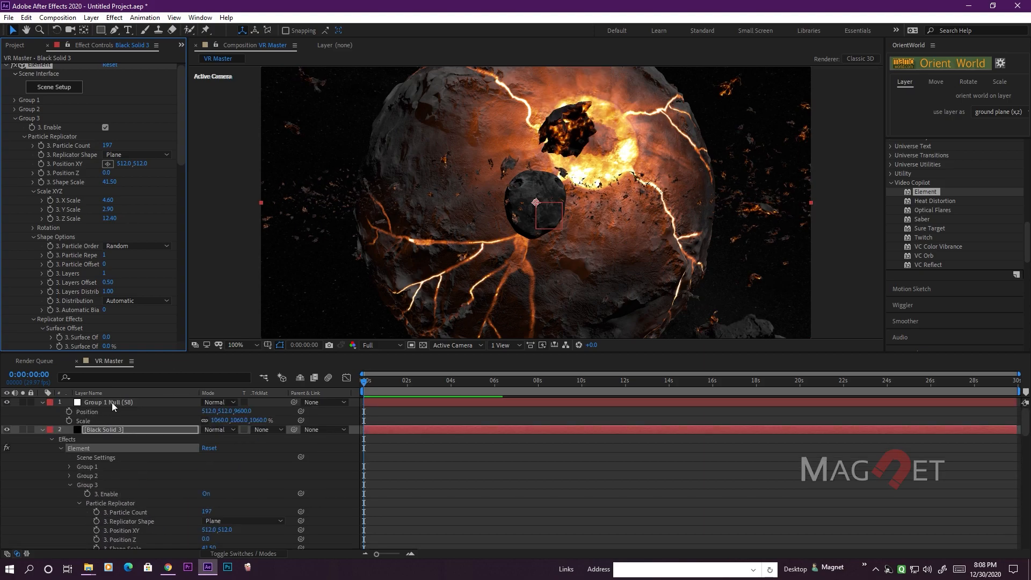
click(112, 402)
click(43, 430)
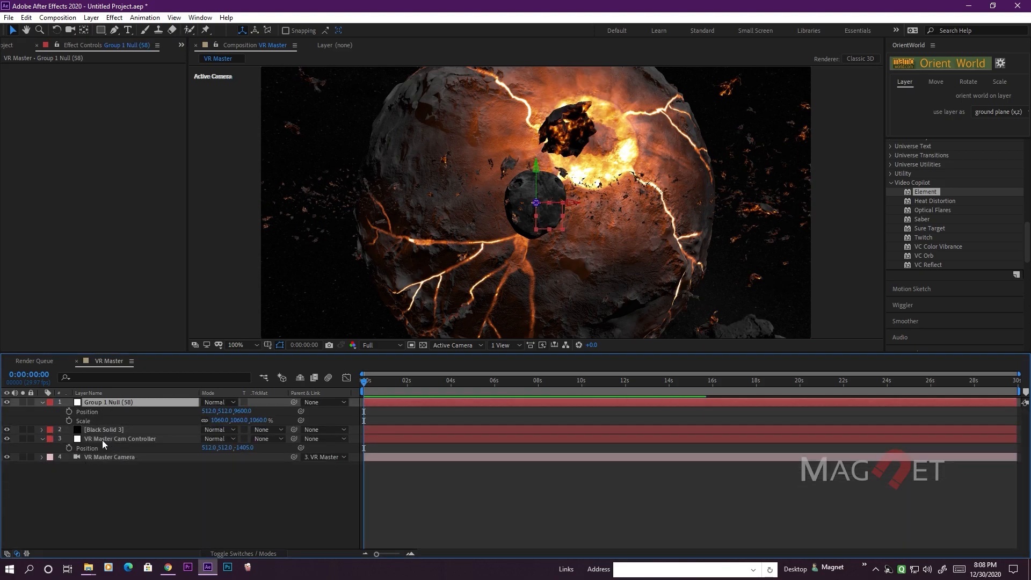
click(106, 439)
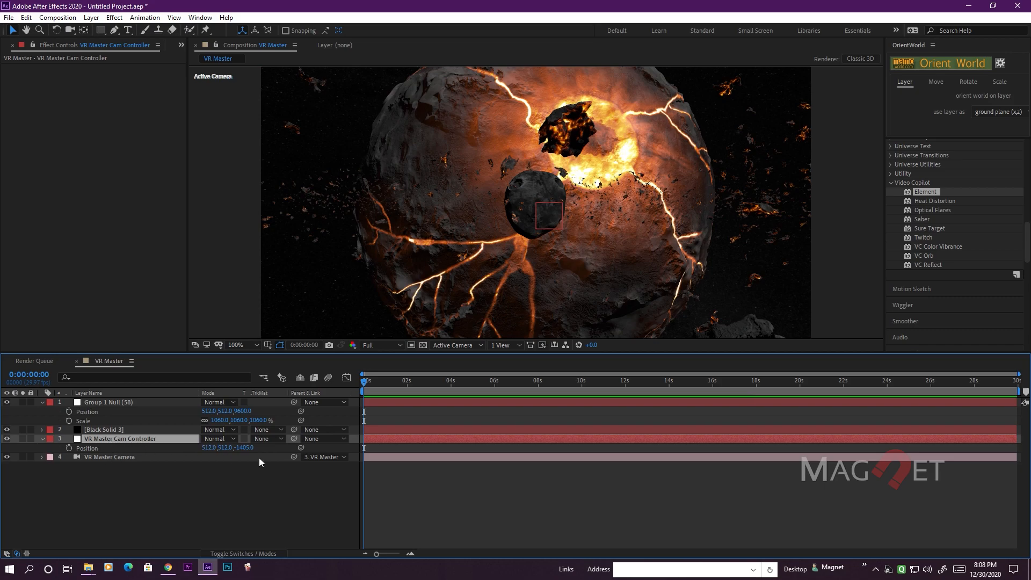
drag(243, 448, 148, 458)
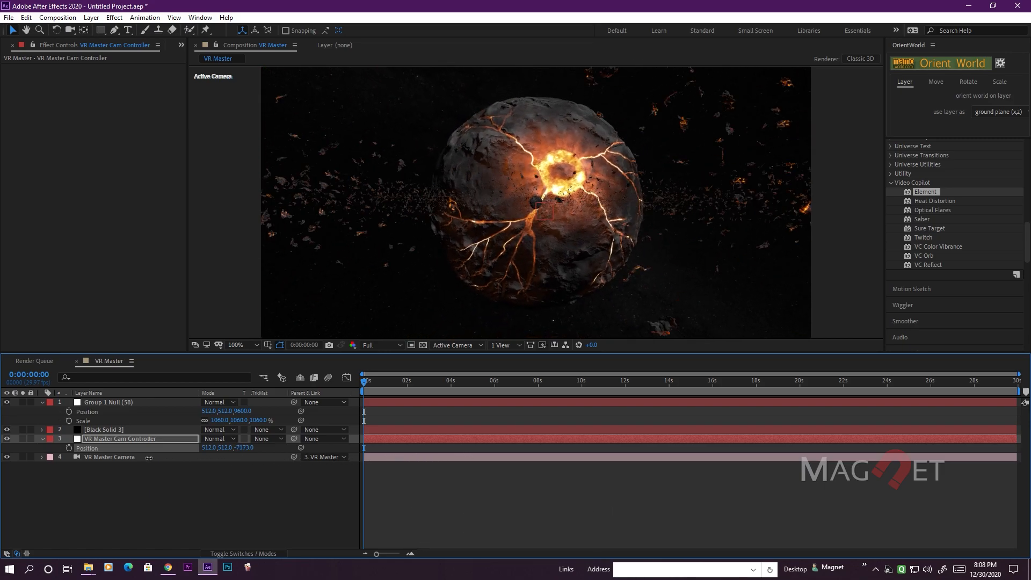
Step: Set Group 3's Multi-Object Y Displace to 2.26 and bring the VR Master Cam Controller to a Z position of -3973
click(105, 430)
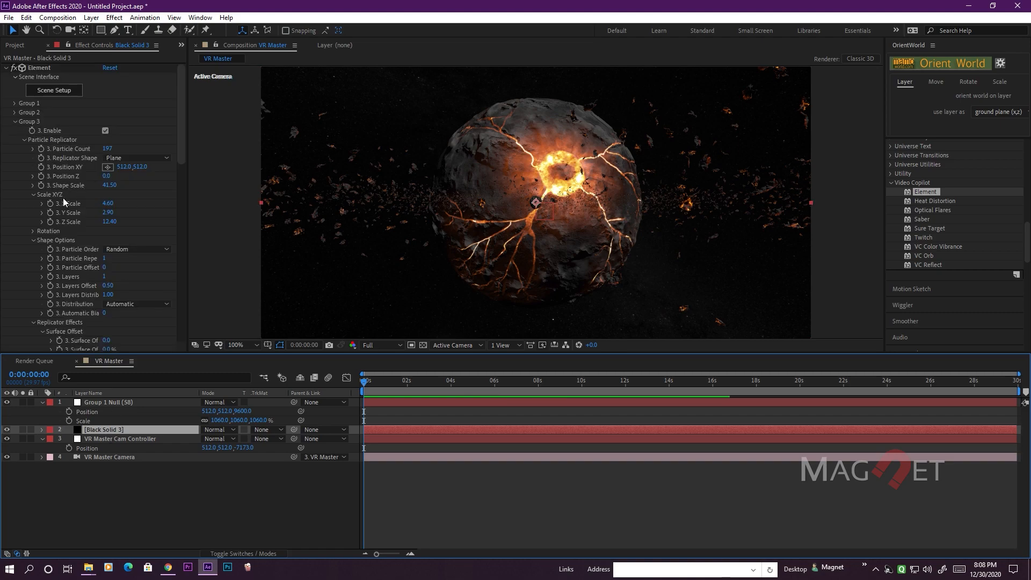
scroll(63, 198, down, 10)
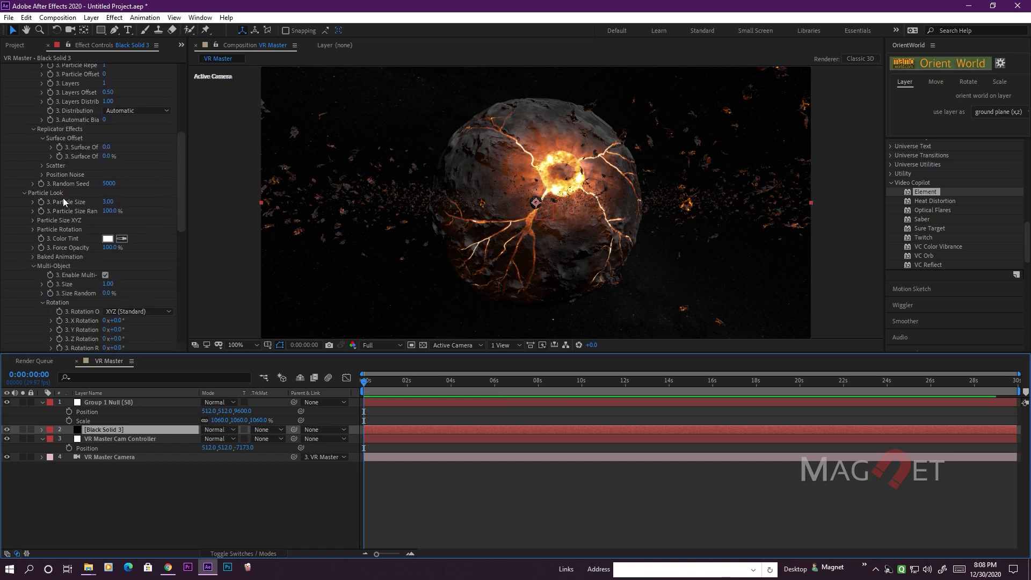
scroll(62, 200, down, 2)
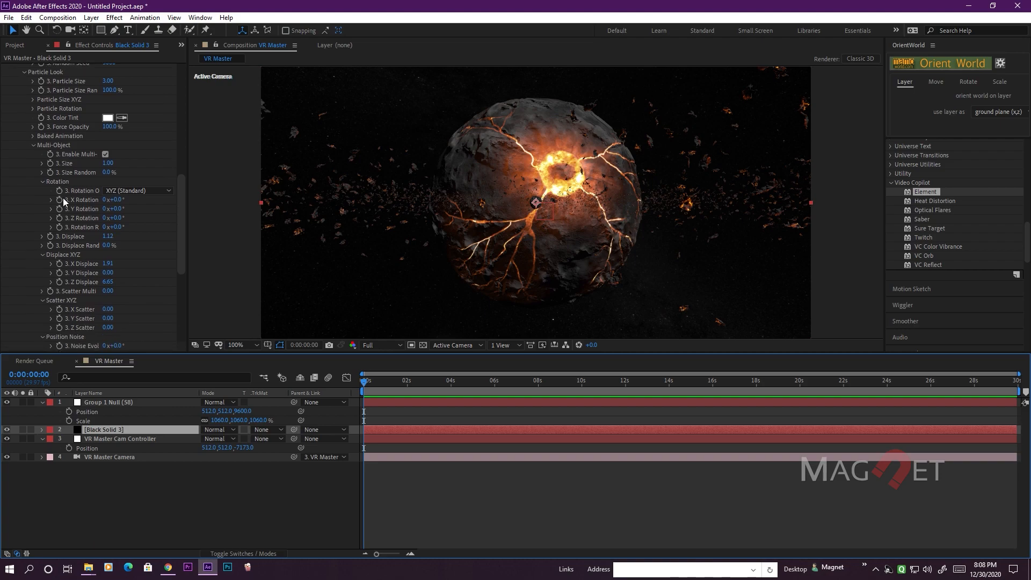
scroll(100, 220, down, 2)
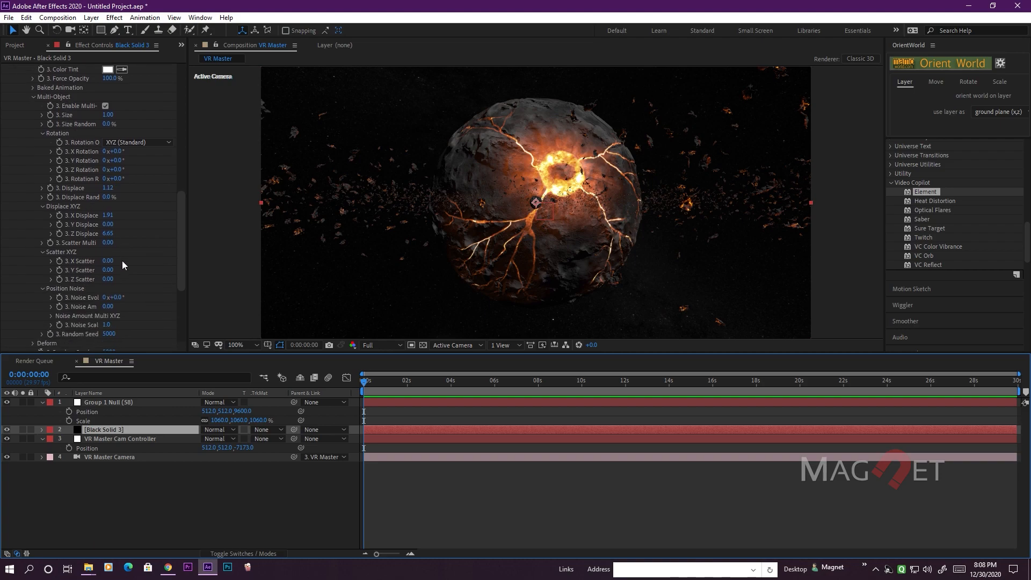
drag(114, 225, 234, 225)
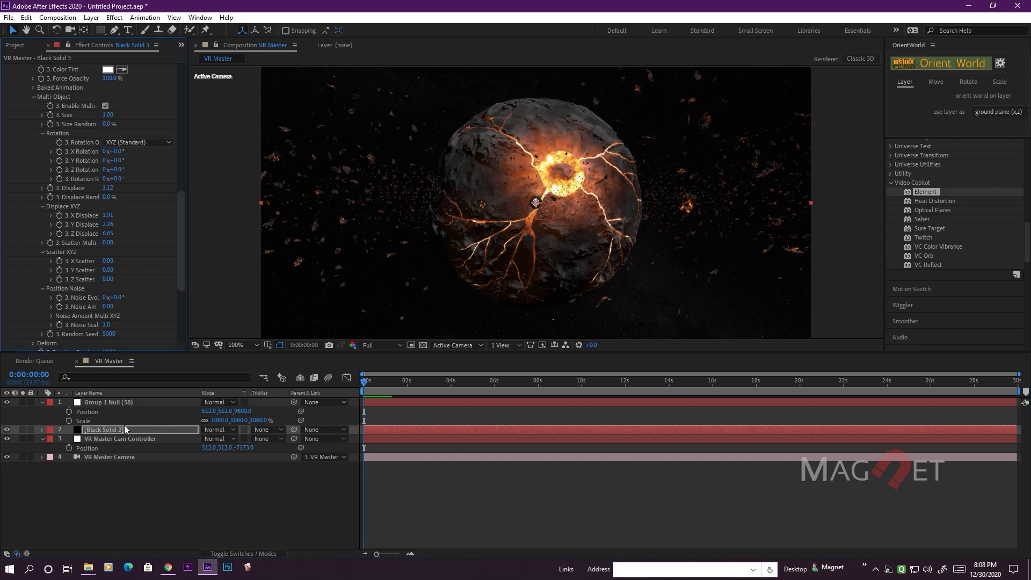
drag(251, 452, 414, 441)
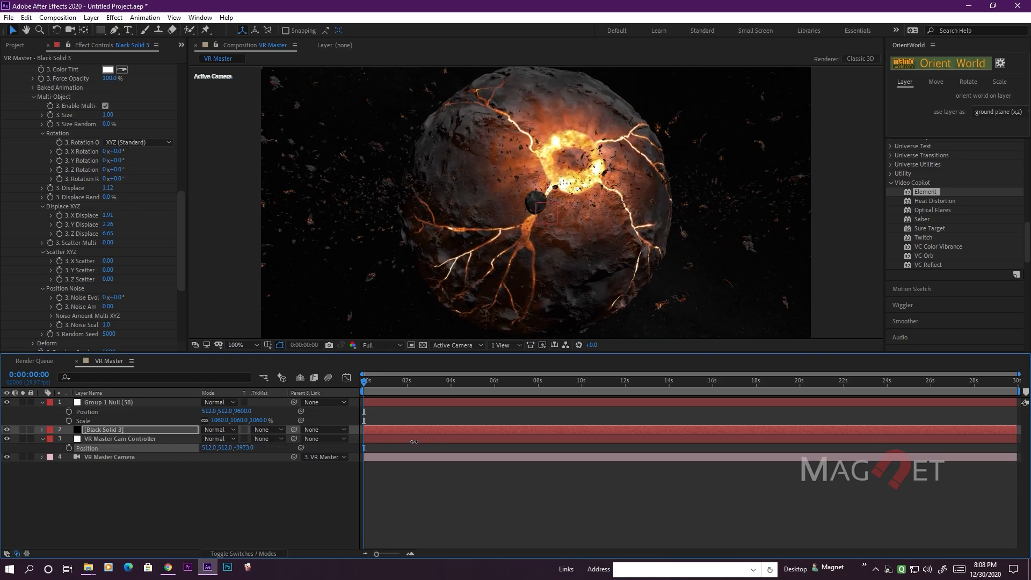
Step: Set the replicator shape of Group 4 to Plane in the Element effect on Black Solid 3
click(98, 431)
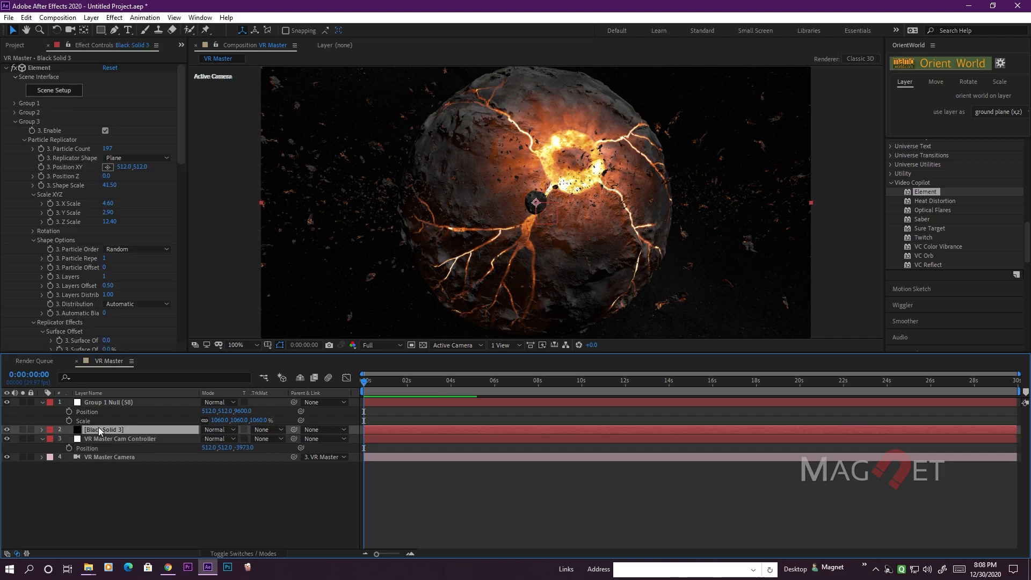
click(16, 122)
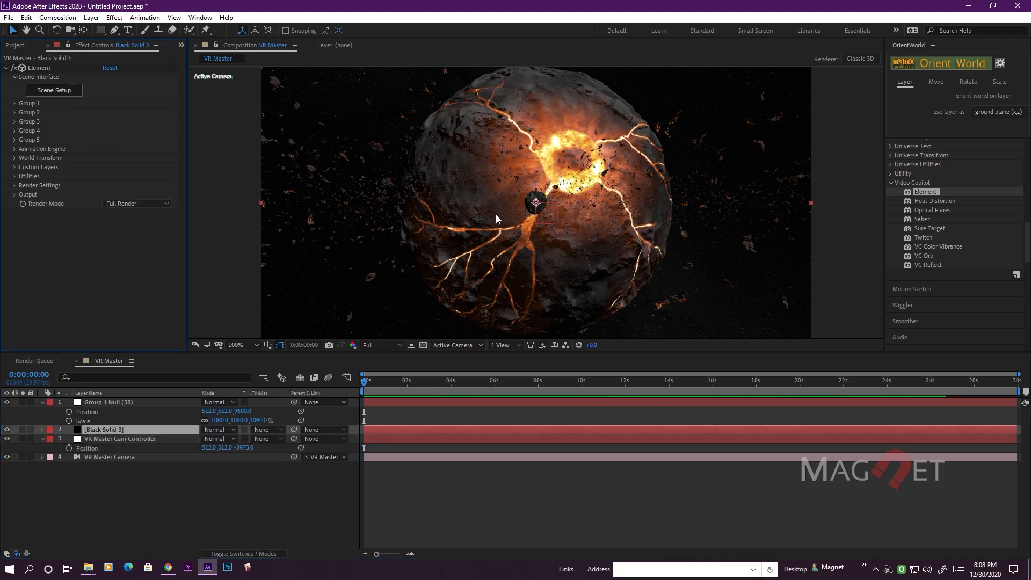
click(15, 131)
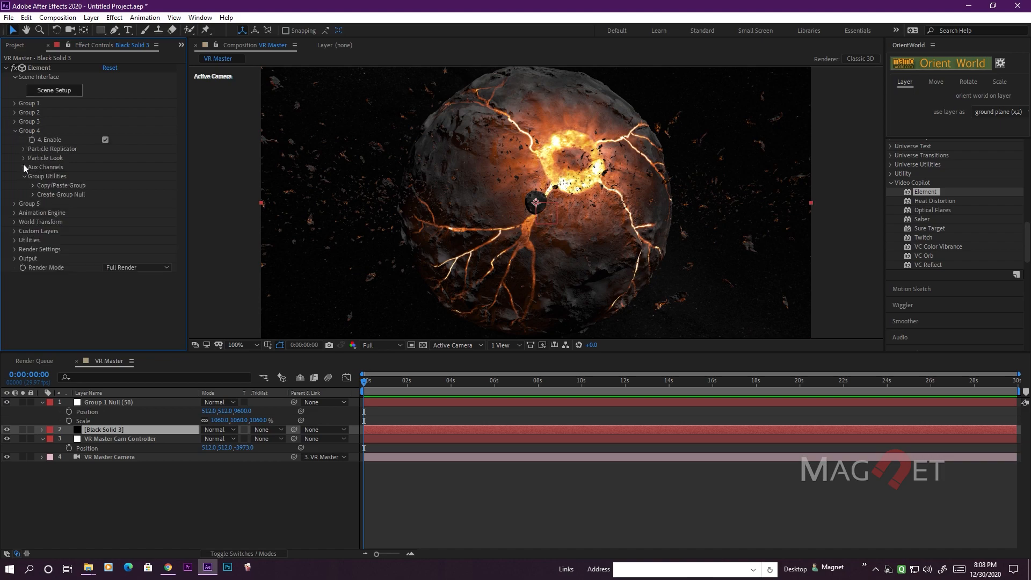
click(24, 149)
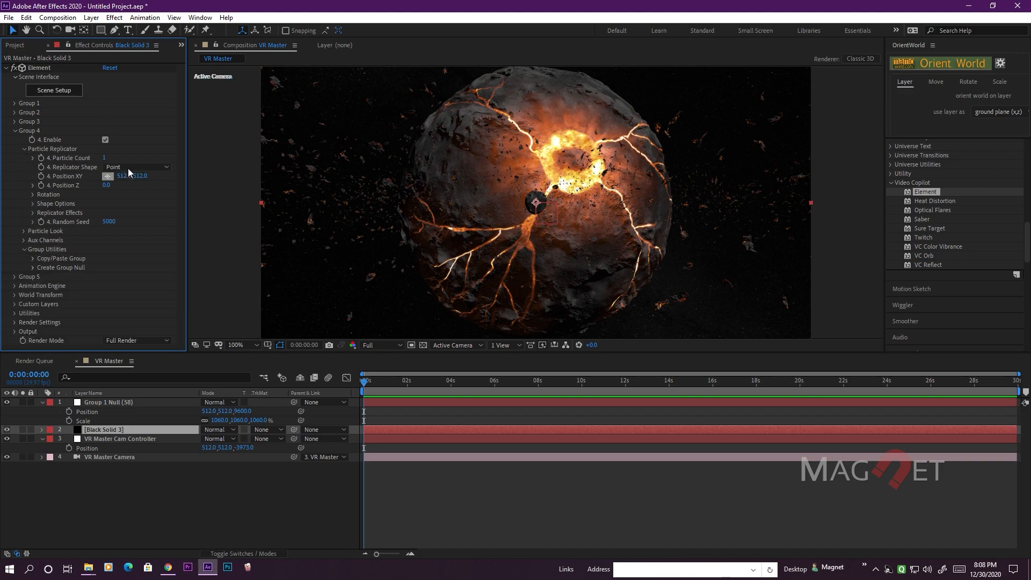
click(129, 169)
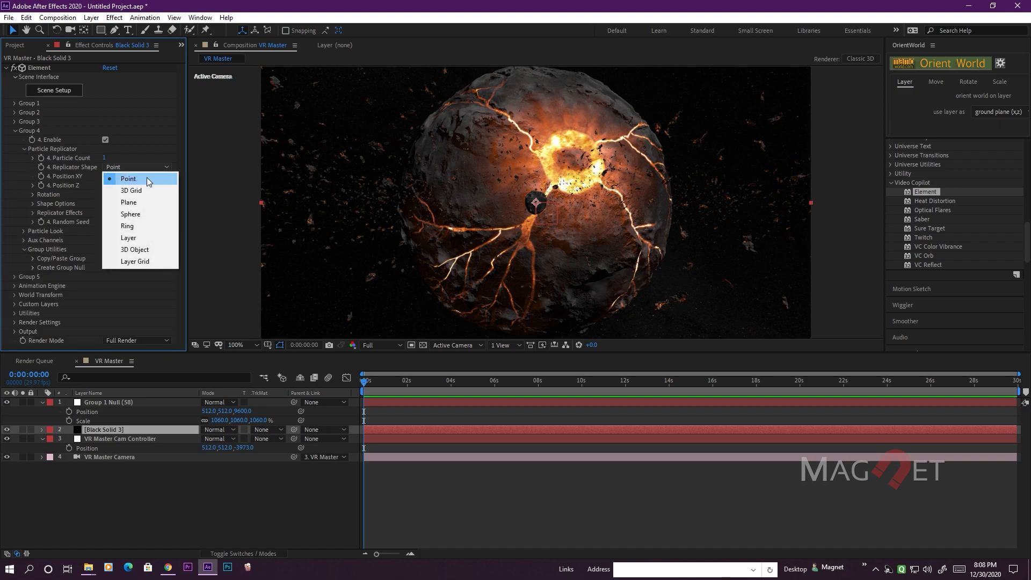
click(142, 203)
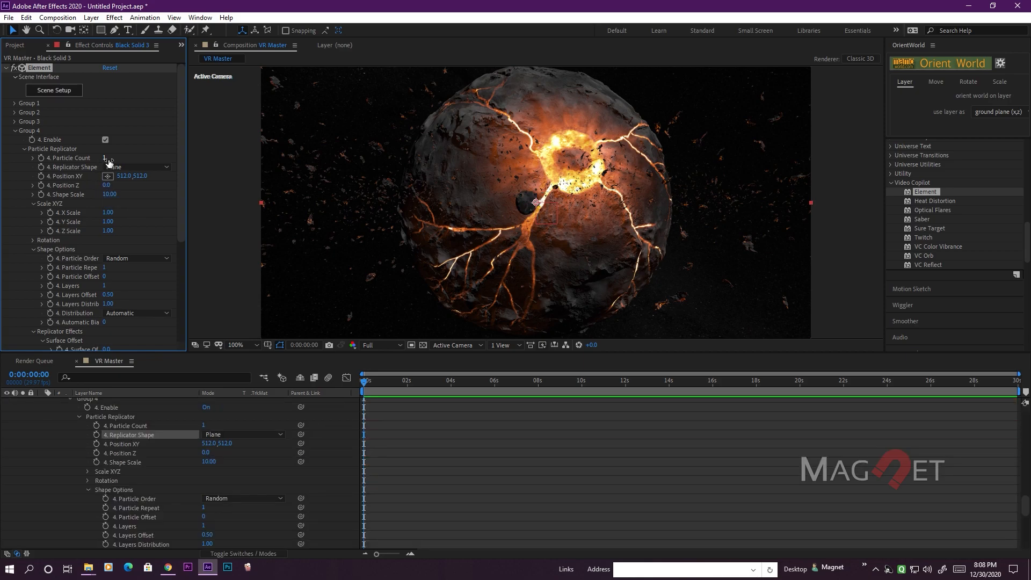
Step: Set Group 4's particle count to 43, its Z scale to 24.60 and its X scale to 17.60
drag(107, 159, 114, 158)
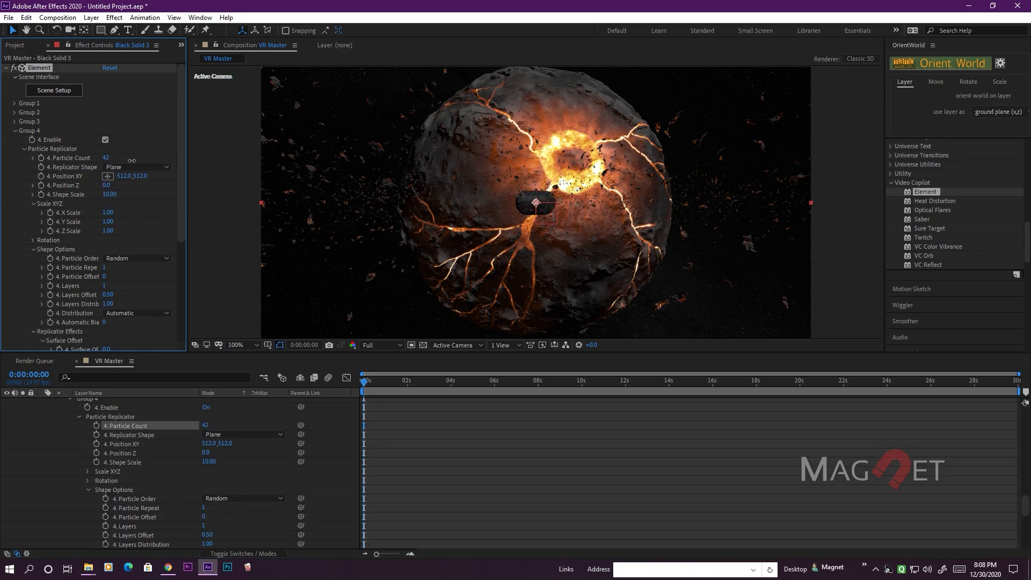
drag(107, 231, 245, 242)
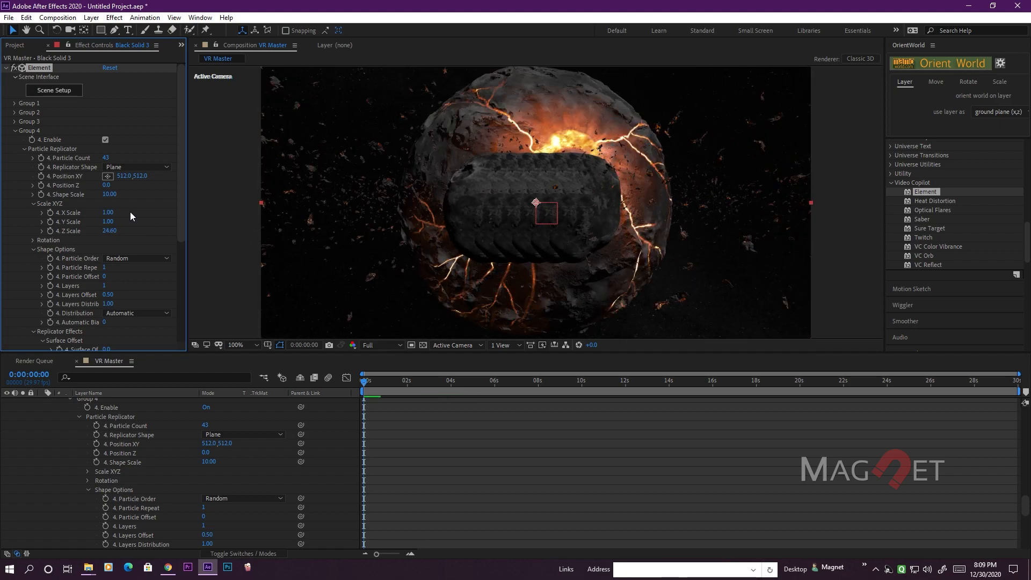
drag(110, 213, 210, 222)
Step: Spread Group 4's asteroids by setting the Scatter replicator effect to 98.6
scroll(69, 219, down, 3)
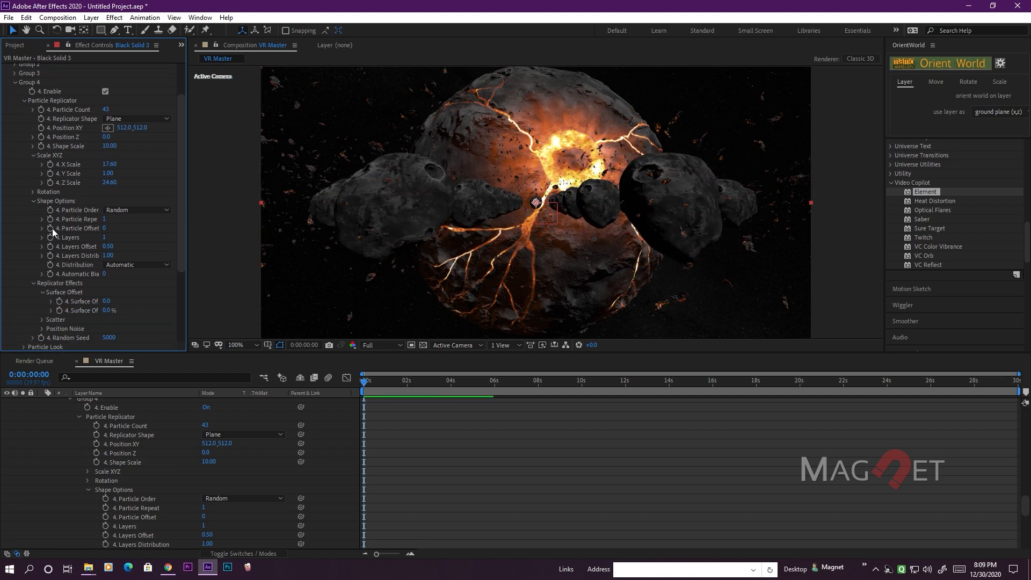
scroll(53, 233, down, 3)
click(41, 272)
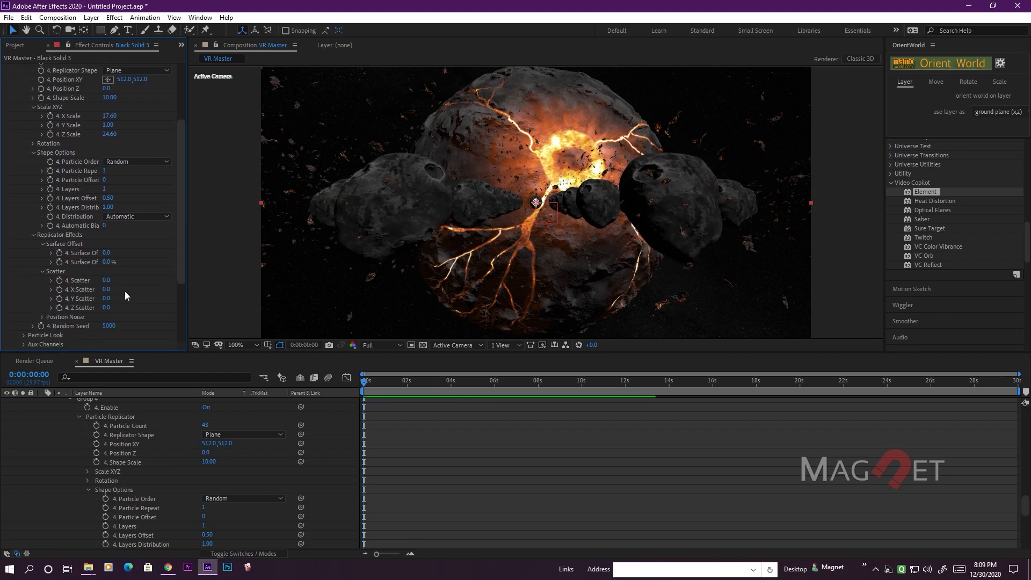
drag(110, 284, 649, 292)
scroll(89, 236, down, 3)
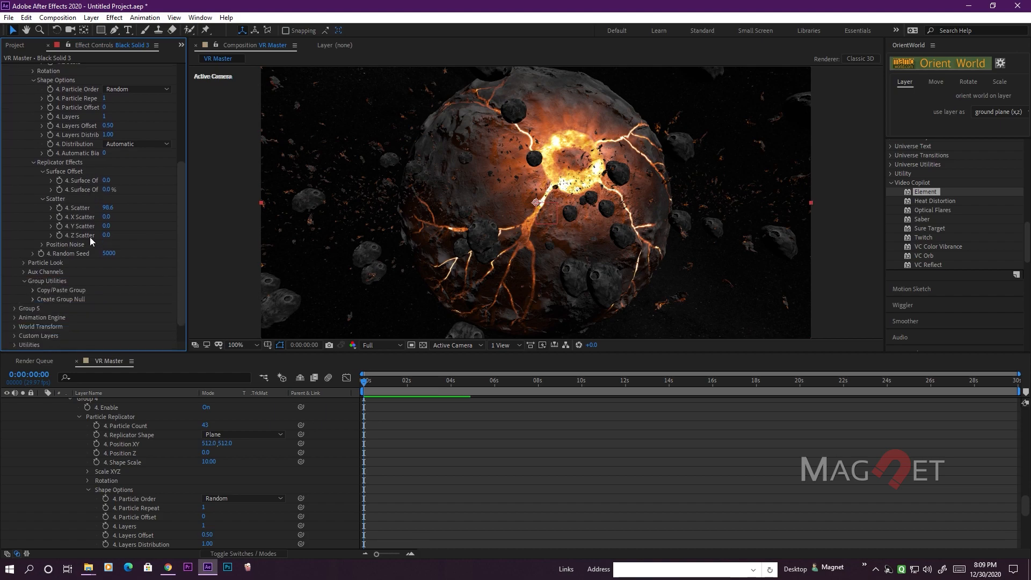
Step: Set Group 4's Particle Size Random to 100% in the Particle Look settings
click(23, 263)
drag(109, 264, 117, 265)
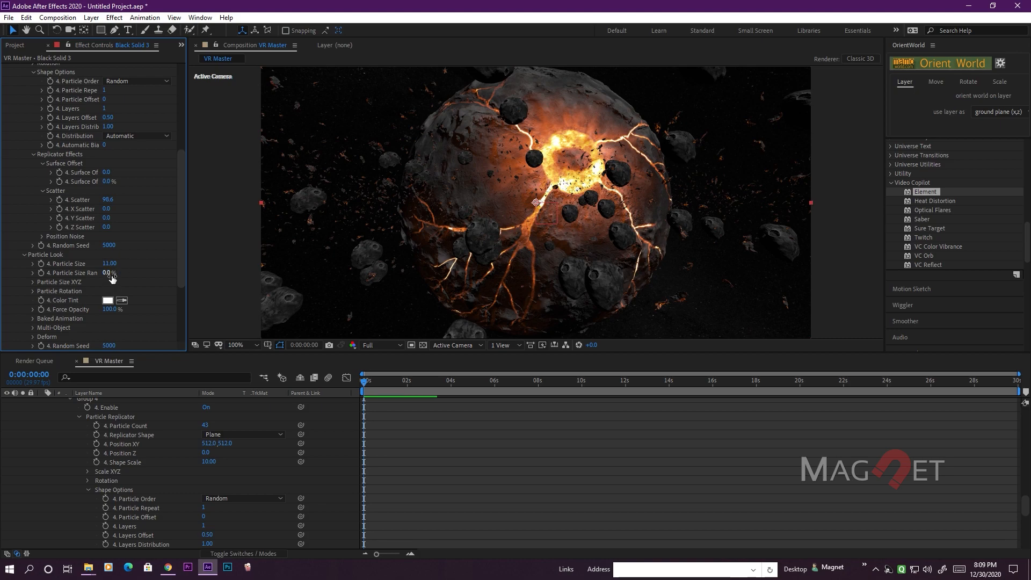
drag(111, 276, 267, 276)
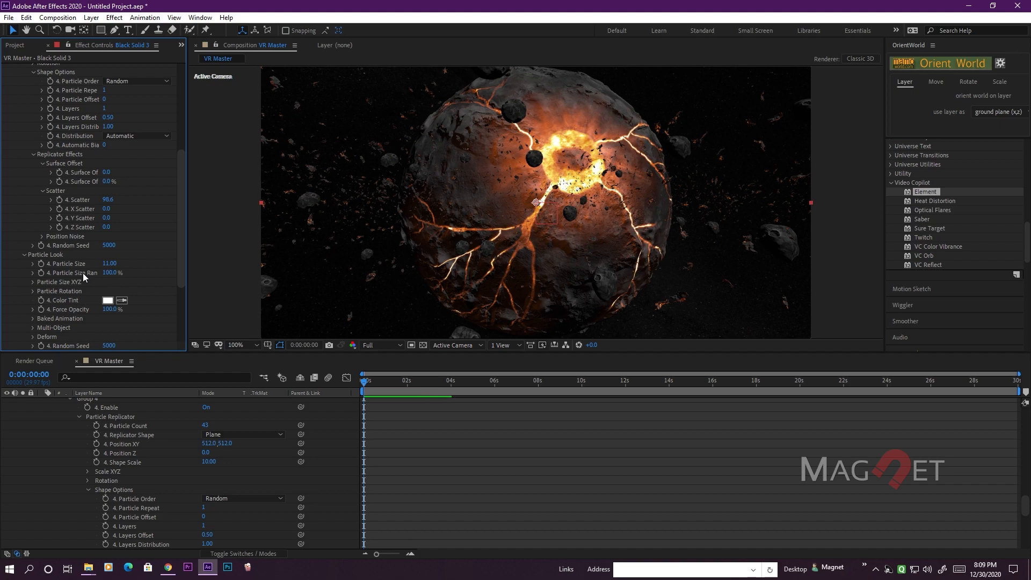
scroll(82, 273, down, 2)
scroll(62, 269, down, 2)
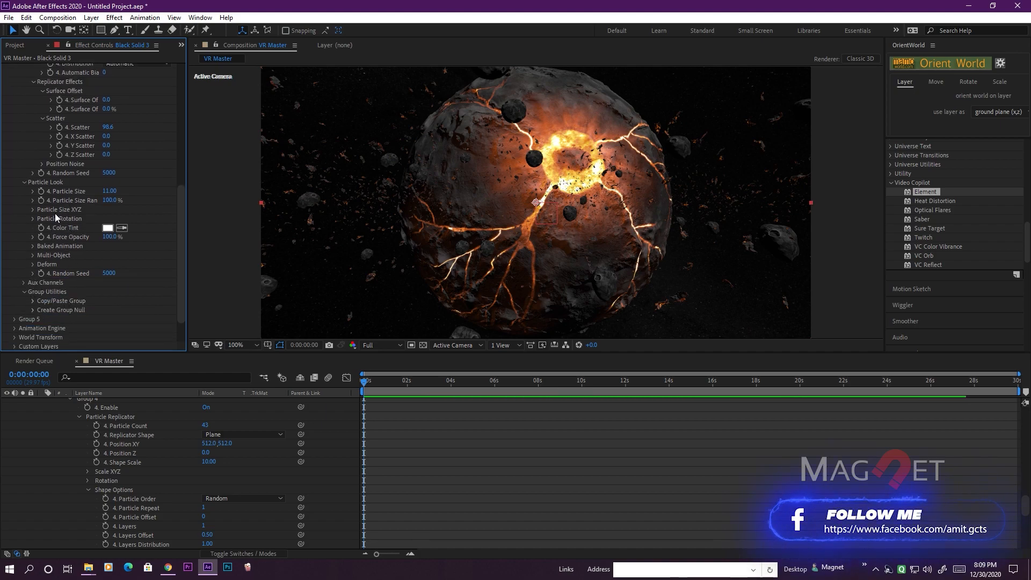
Step: Randomize the rotation angles of Group 4's asteroids to 144° on X, 102° on Y and 163° on Z
scroll(55, 214, up, 4)
scroll(65, 276, down, 2)
scroll(48, 268, down, 1)
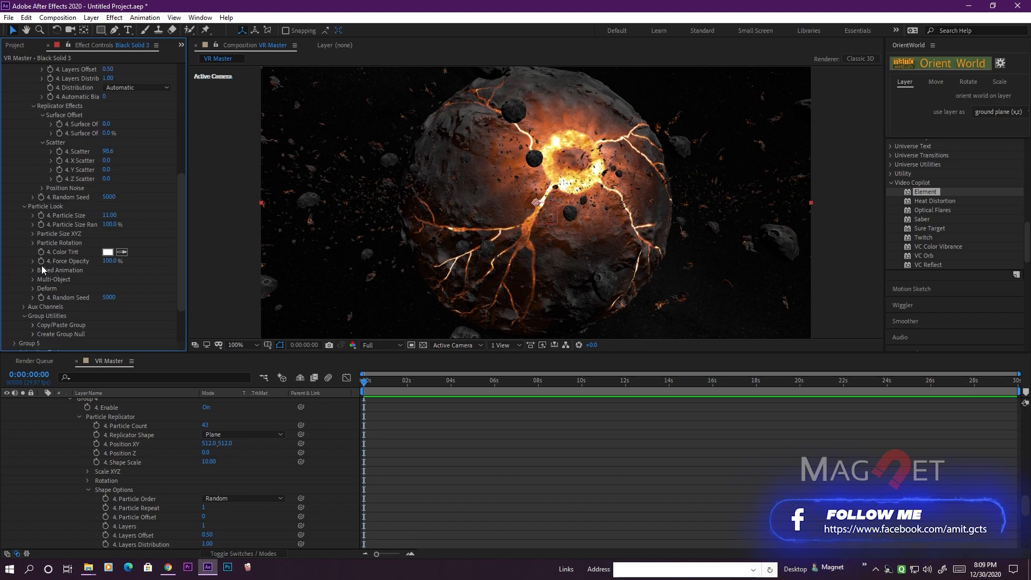
click(33, 242)
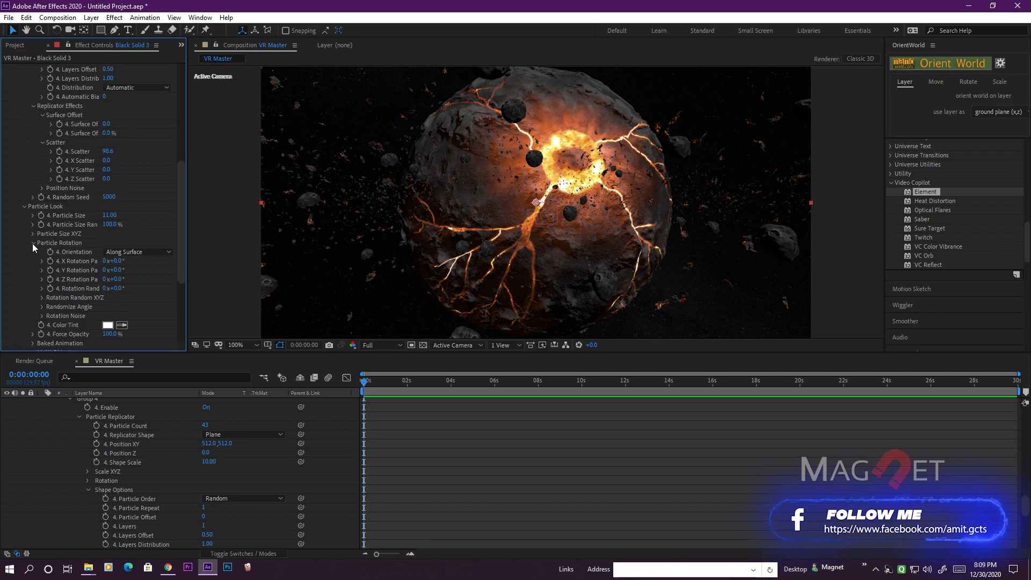
click(42, 307)
scroll(66, 275, down, 3)
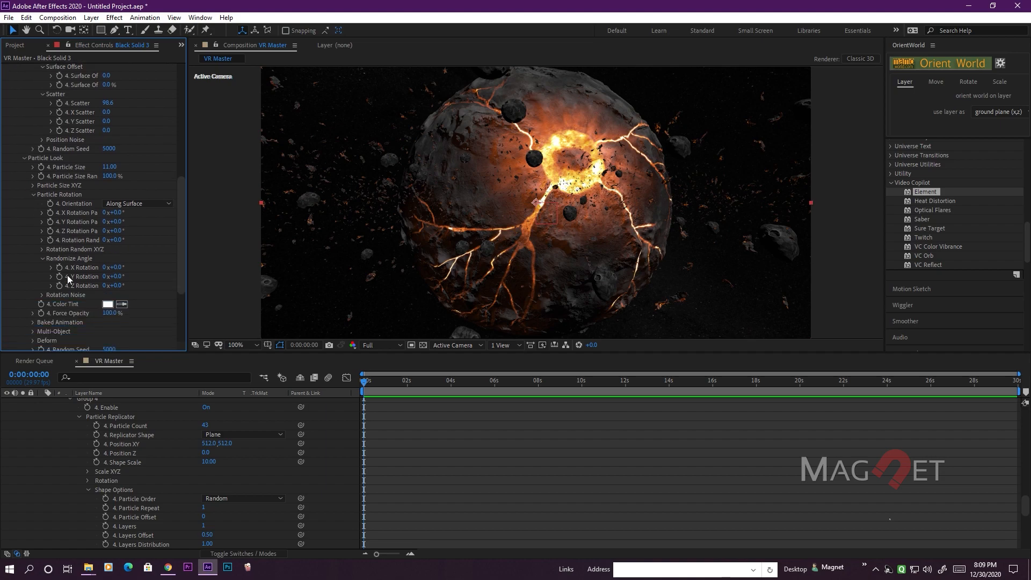
drag(122, 269, 208, 288)
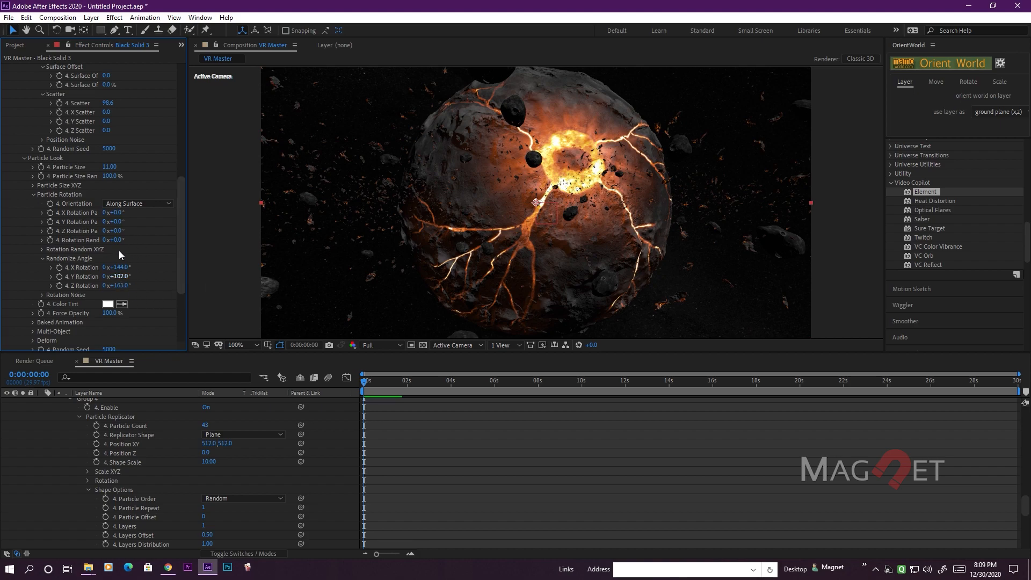
Step: Pull the VR Master Cam Controller back to a Z position of -11643
scroll(133, 446, up, 15)
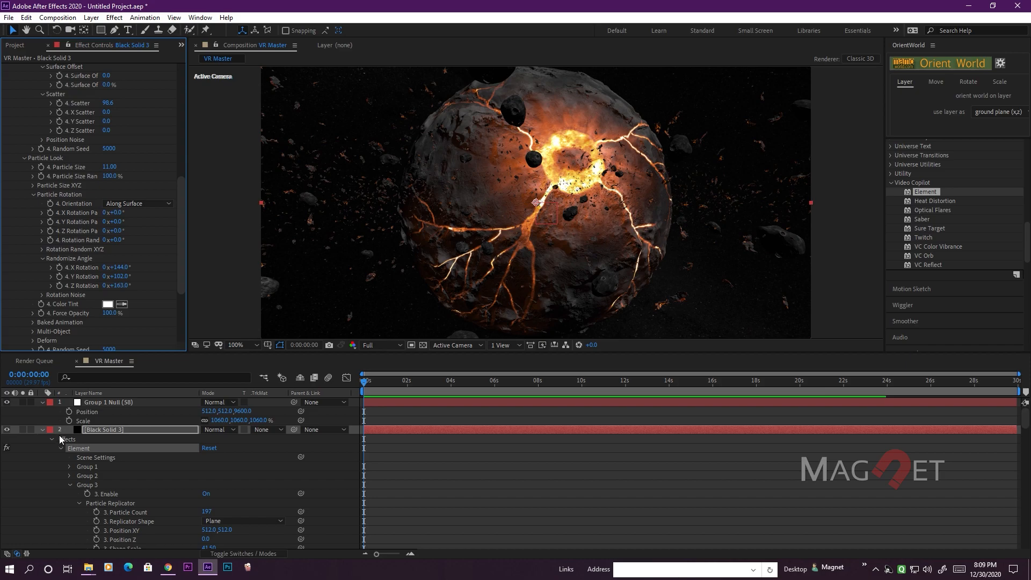
click(43, 430)
click(139, 439)
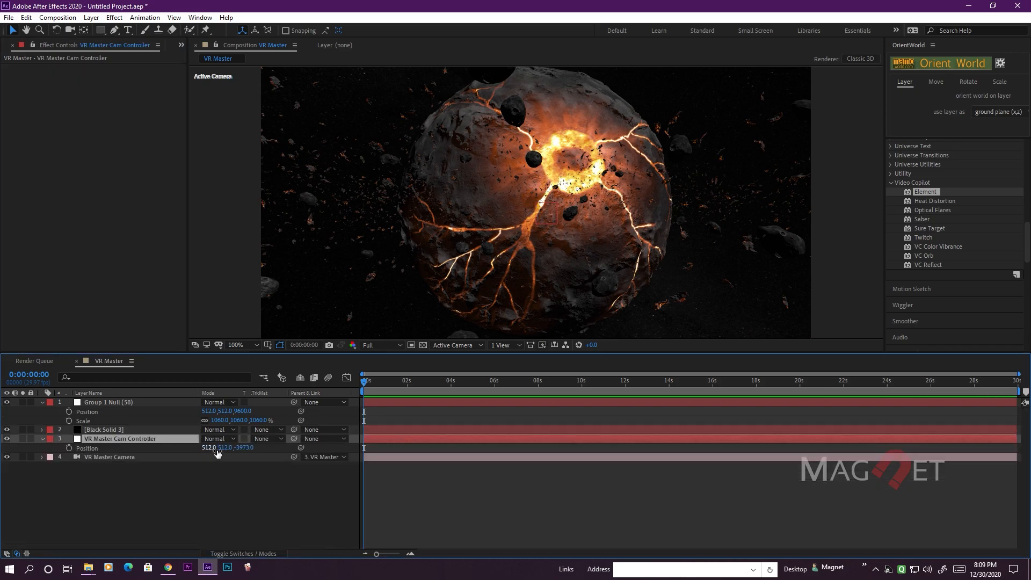
drag(248, 448, 172, 454)
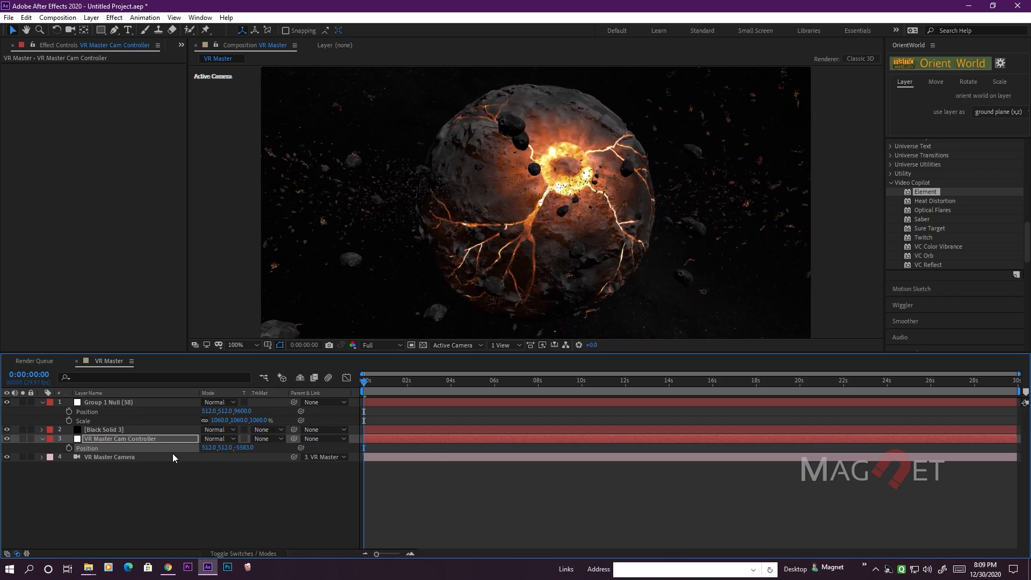
drag(252, 450, 192, 469)
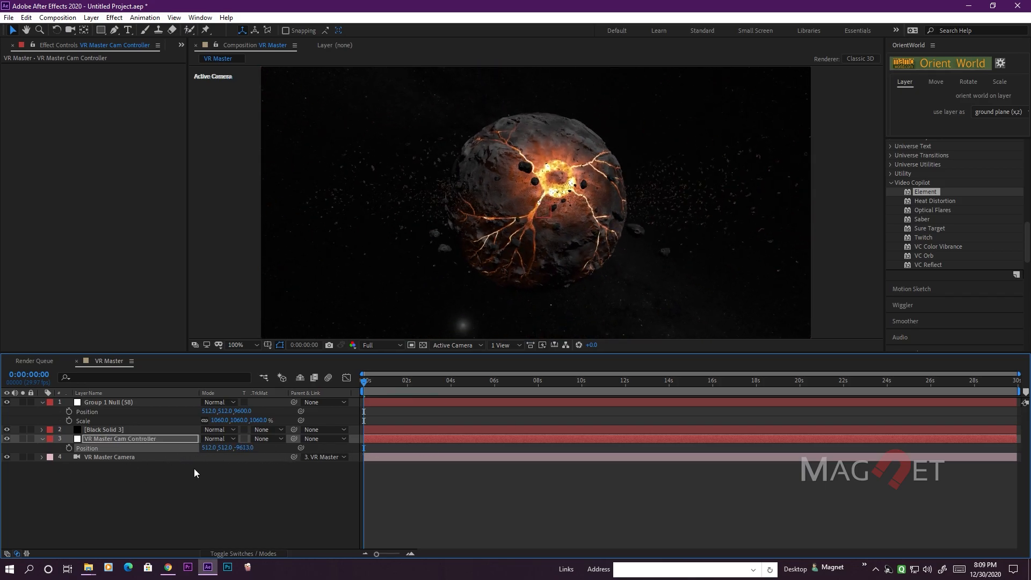
drag(248, 452, 158, 457)
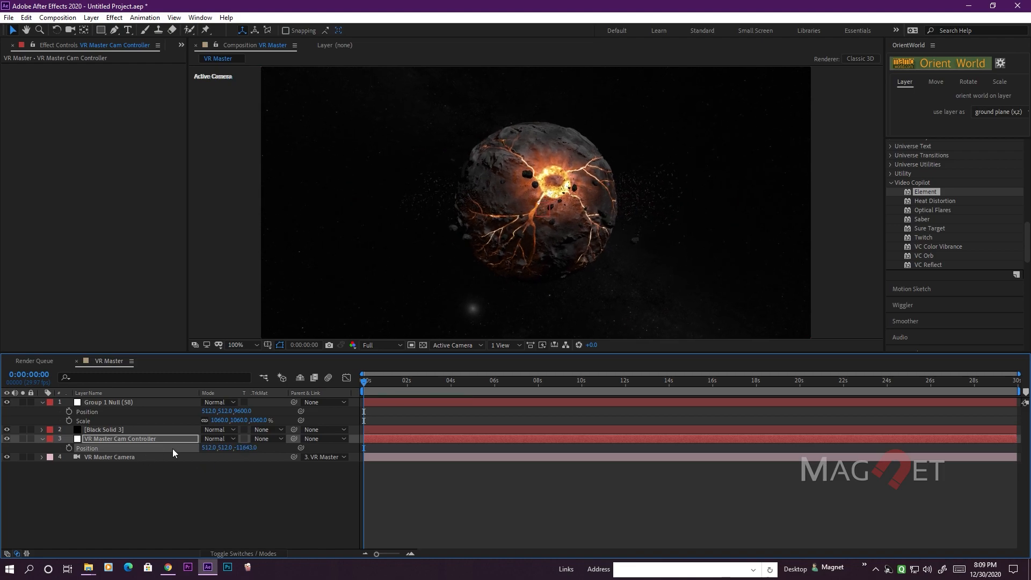
Step: Set Group 3's replicator Z scale to 21.00 in the Element effect on Black Solid 3
click(99, 430)
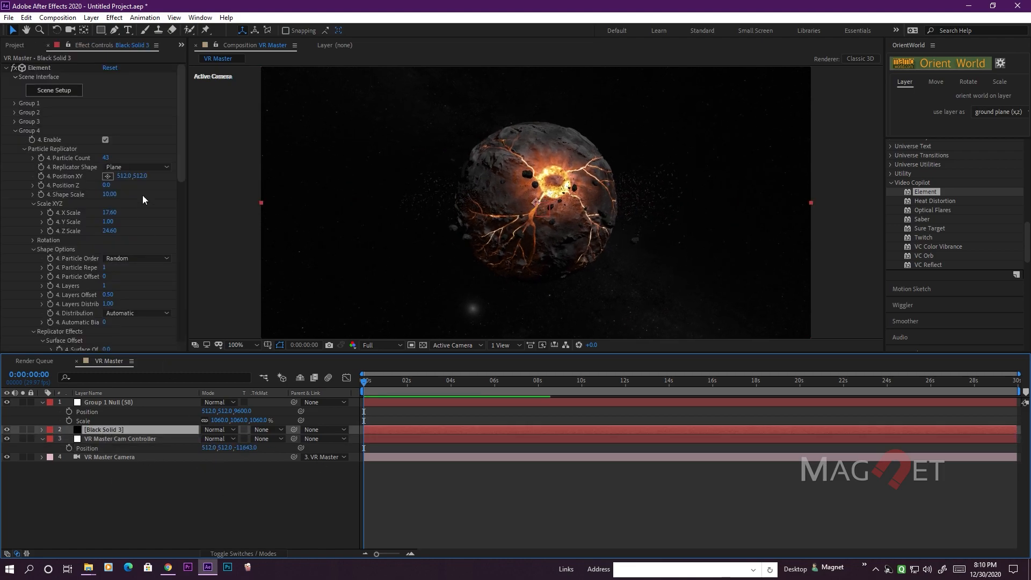
click(15, 121)
scroll(110, 116, down, 2)
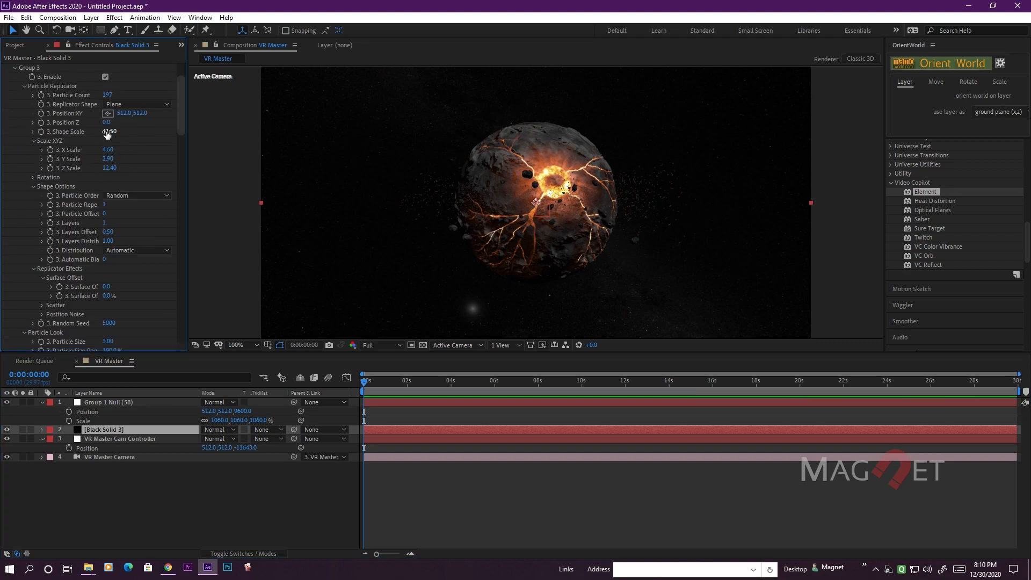
drag(111, 167, 166, 177)
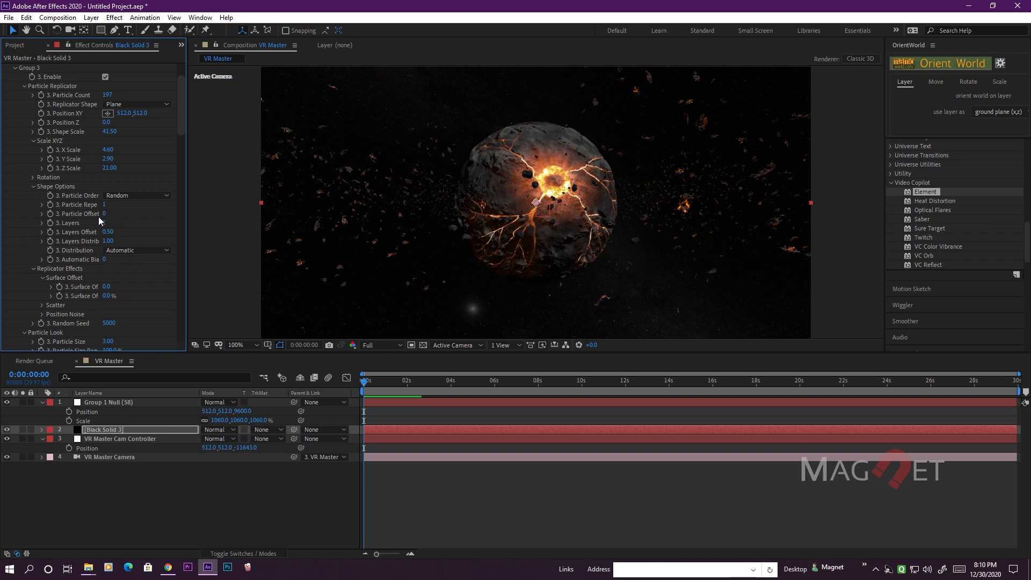
Step: Set Group 4's particle count to 64, its Z scale to 80.80 and its X scale to 87.70
scroll(99, 259, down, 3)
scroll(57, 218, down, 15)
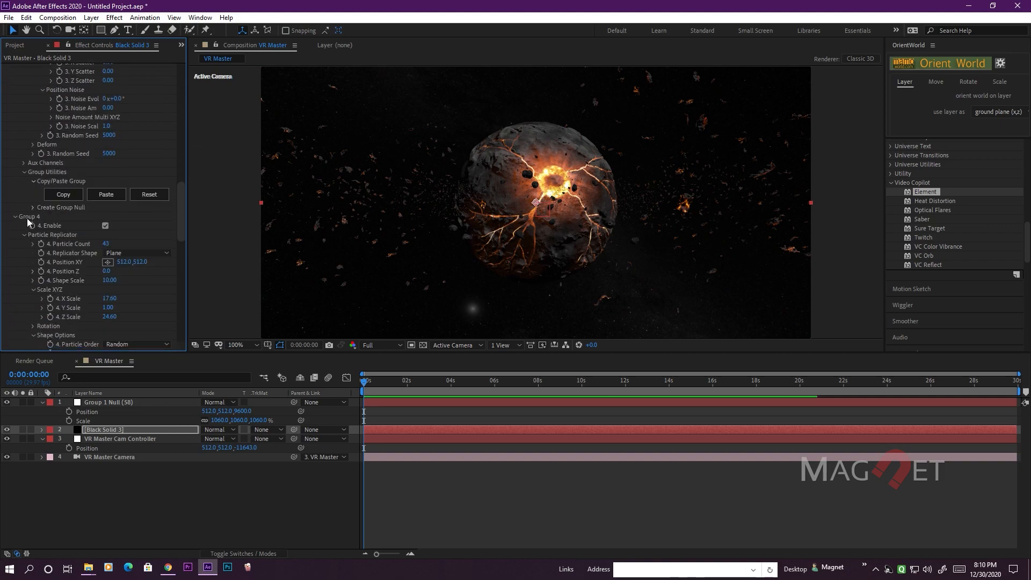
scroll(98, 278, down, 2)
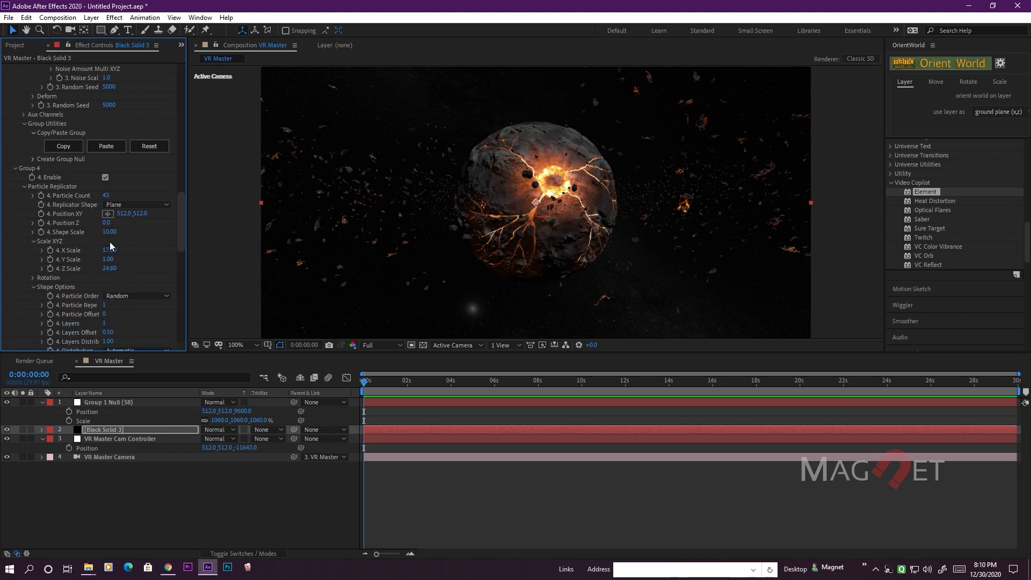
drag(112, 196, 124, 196)
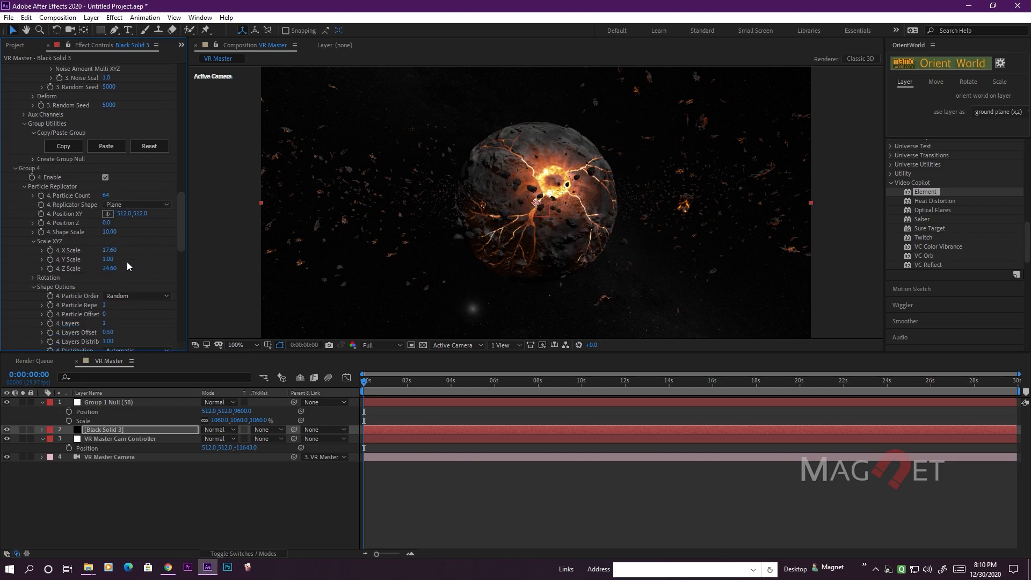
drag(109, 268, 415, 268)
drag(109, 249, 511, 272)
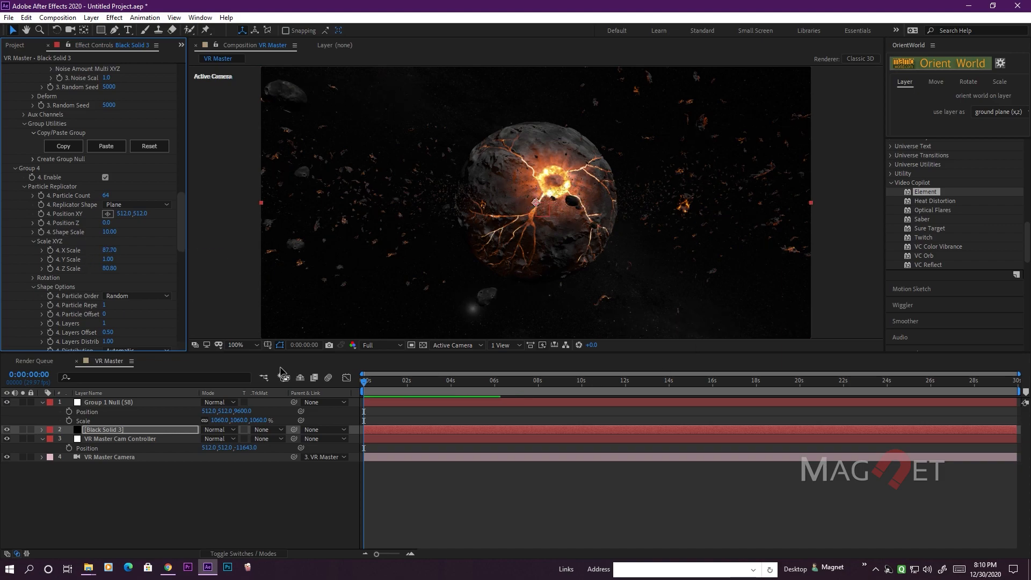
Step: Move the VR Master Cam Controller to a Z position of -11093
click(125, 437)
drag(248, 448, 273, 441)
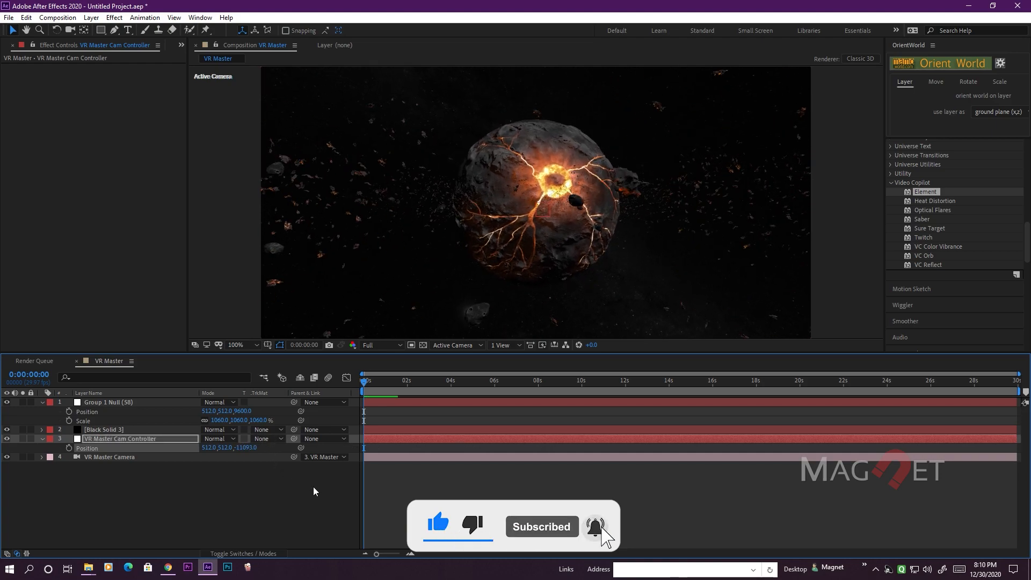
Step: Add a white parallel light to the composition and raise its intensity for a much brighter illumination
click(91, 18)
mouse_move(102, 30)
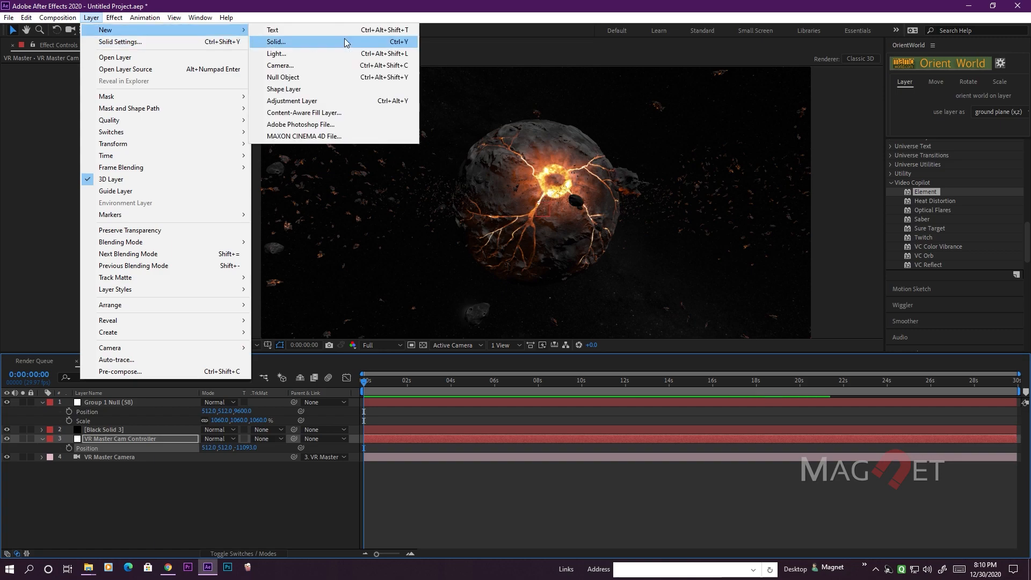
click(284, 53)
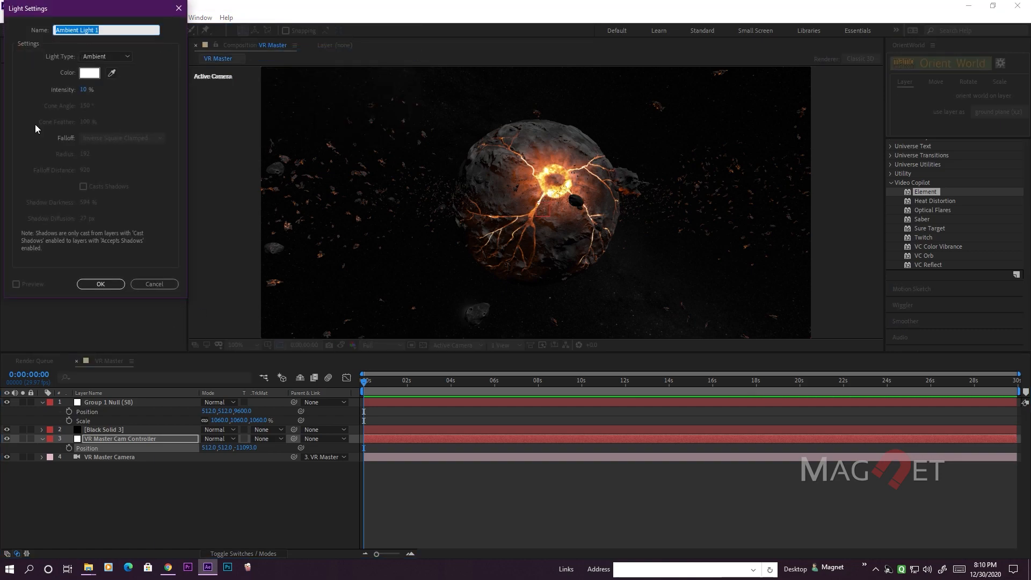
click(109, 56)
click(111, 65)
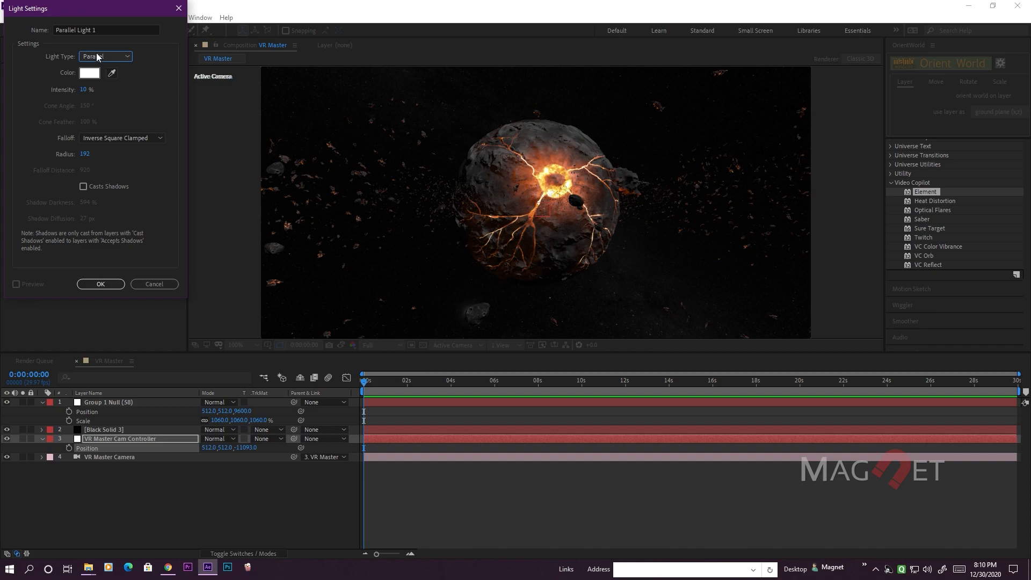
drag(89, 93, 177, 93)
click(101, 284)
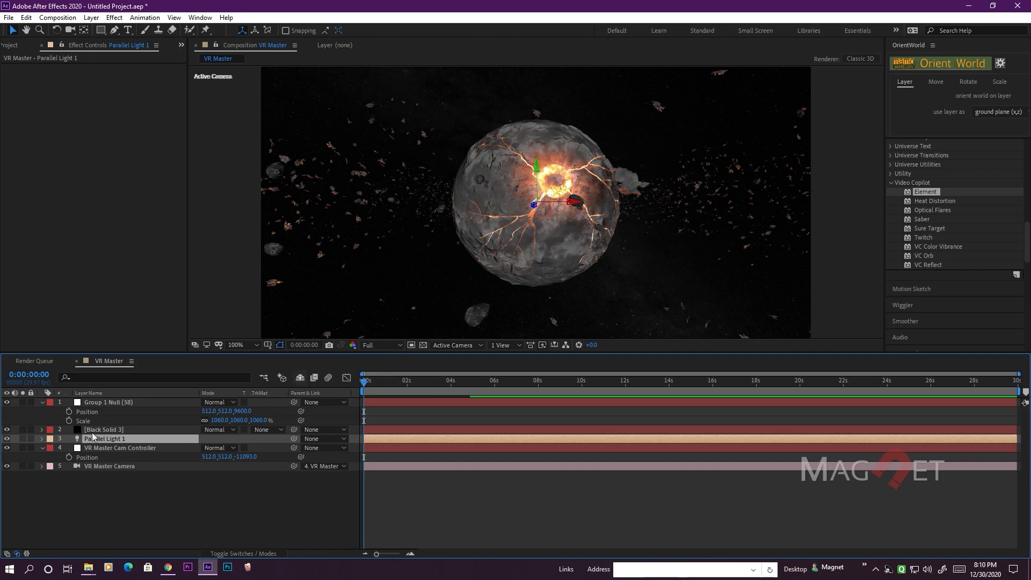
Step: Move the parallel light far to the side and behind the planet, at X 38304.7 and Z 31524.4
key(p)
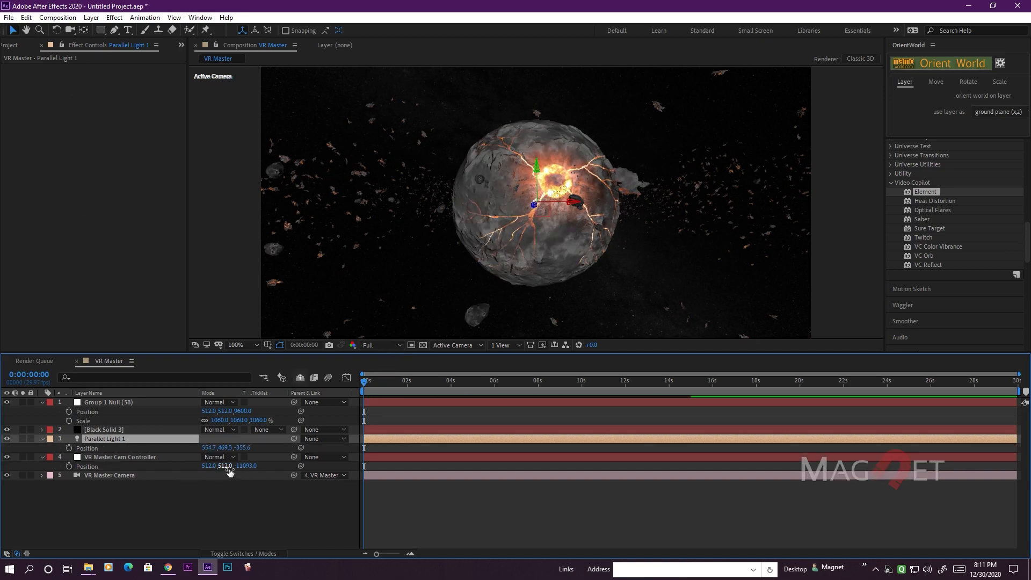
drag(210, 448, 886, 449)
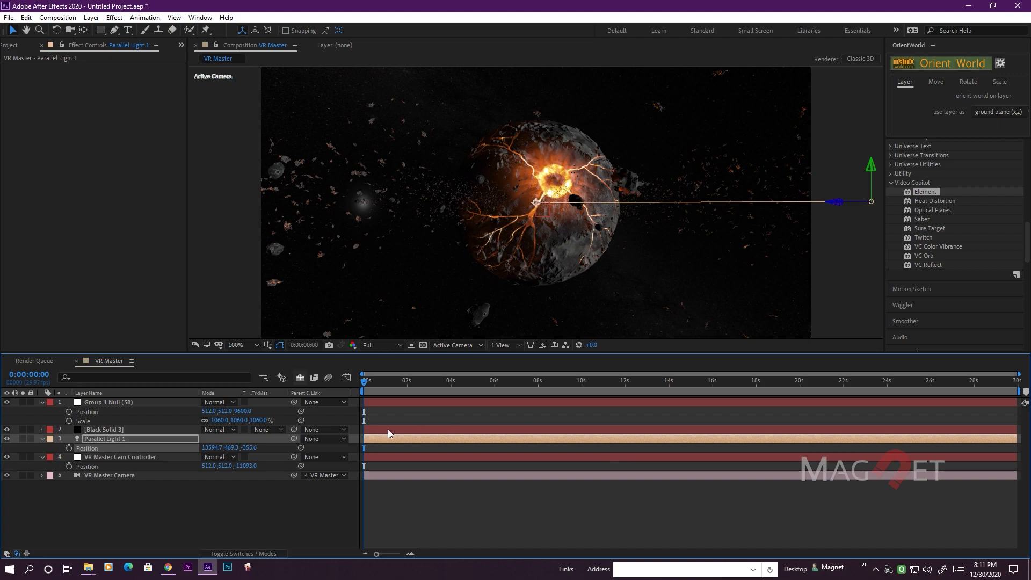
drag(250, 448, 596, 460)
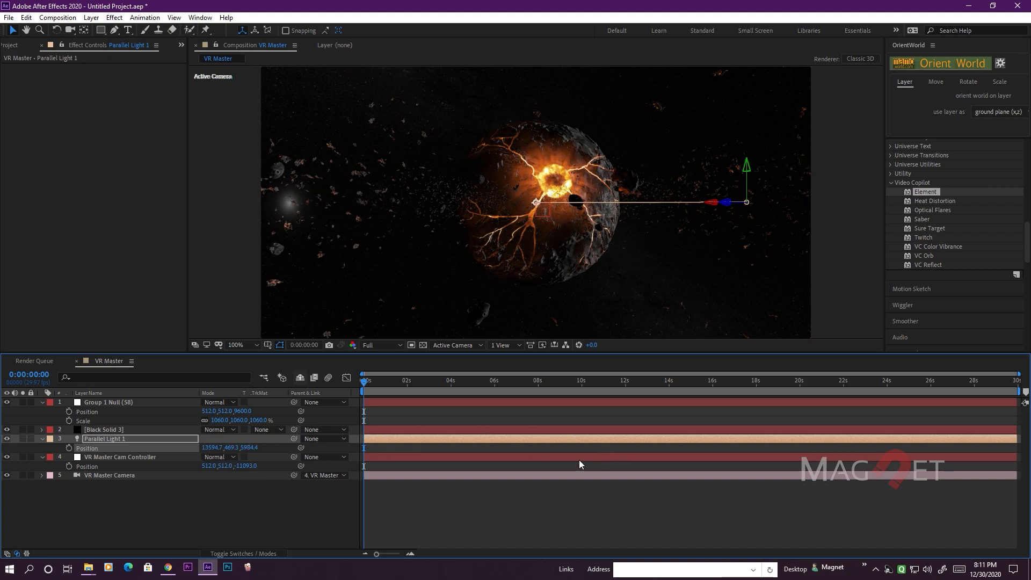
drag(216, 454, 951, 457)
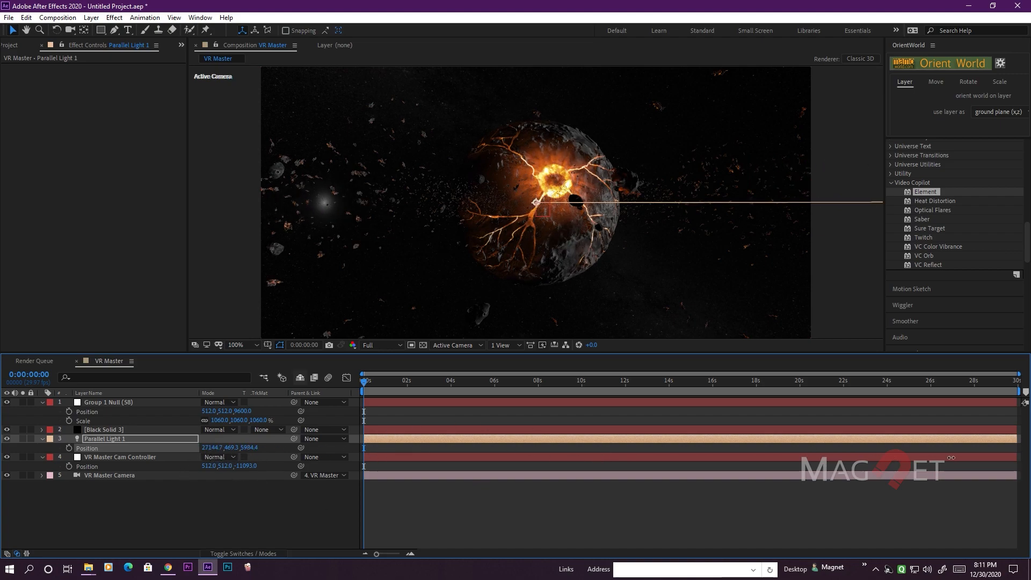
drag(345, 446, 904, 464)
drag(218, 454, 366, 478)
drag(247, 448, 983, 459)
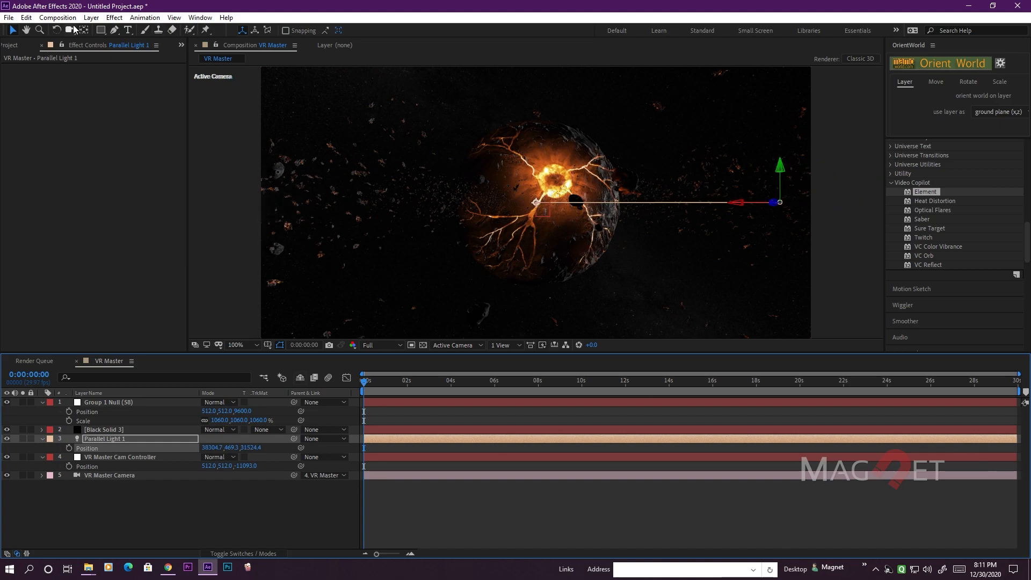
Step: Add a new two-node camera with a 45 mm focal length to the composition
click(91, 17)
mouse_move(101, 33)
click(289, 66)
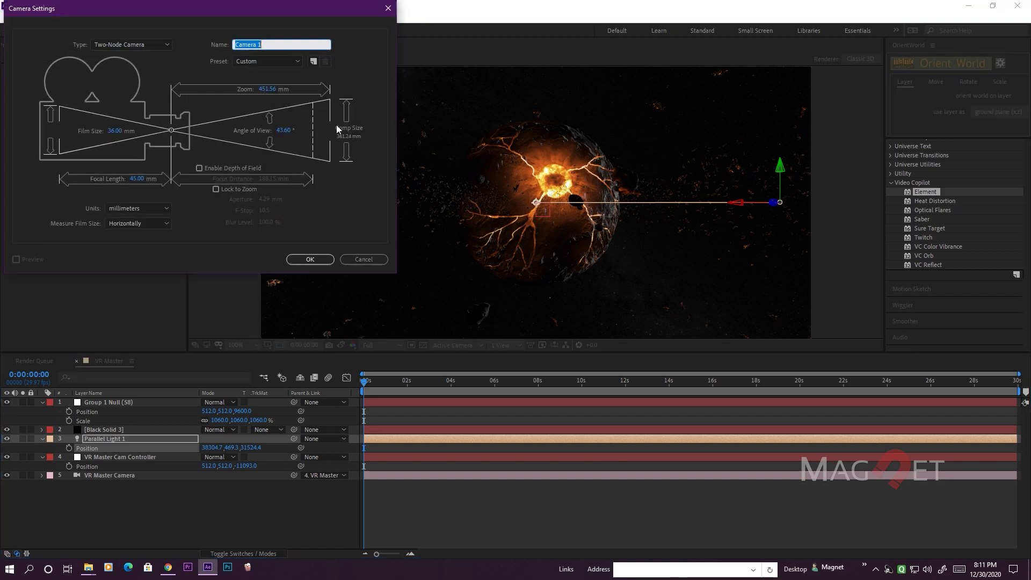
click(310, 260)
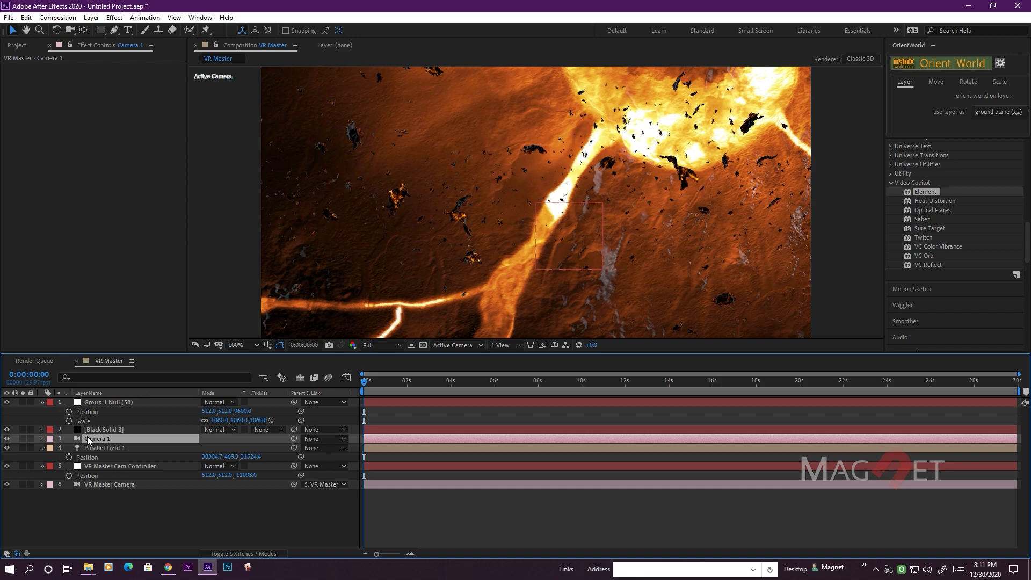
Step: Set Camera 1's zoom to 180 pixels and orbit the camera around to the side of the planet
key(a)
key(a)
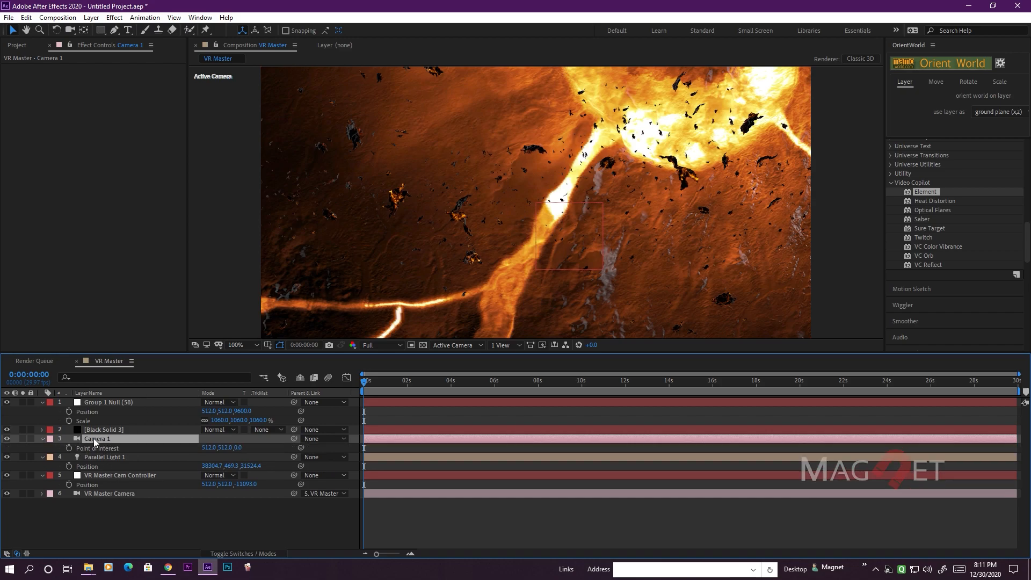
drag(220, 461, 173, 471)
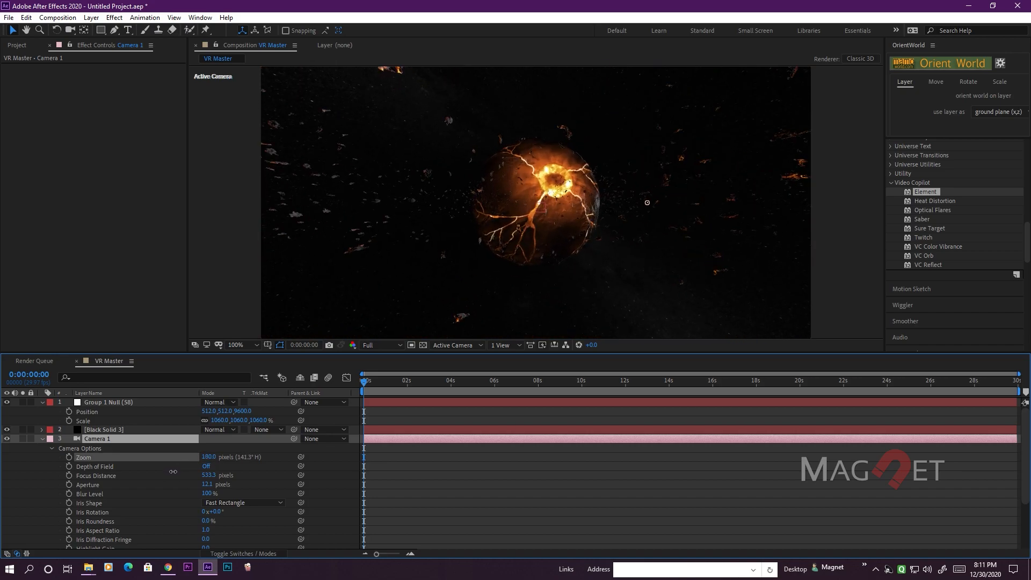
click(70, 30)
drag(491, 247, 633, 264)
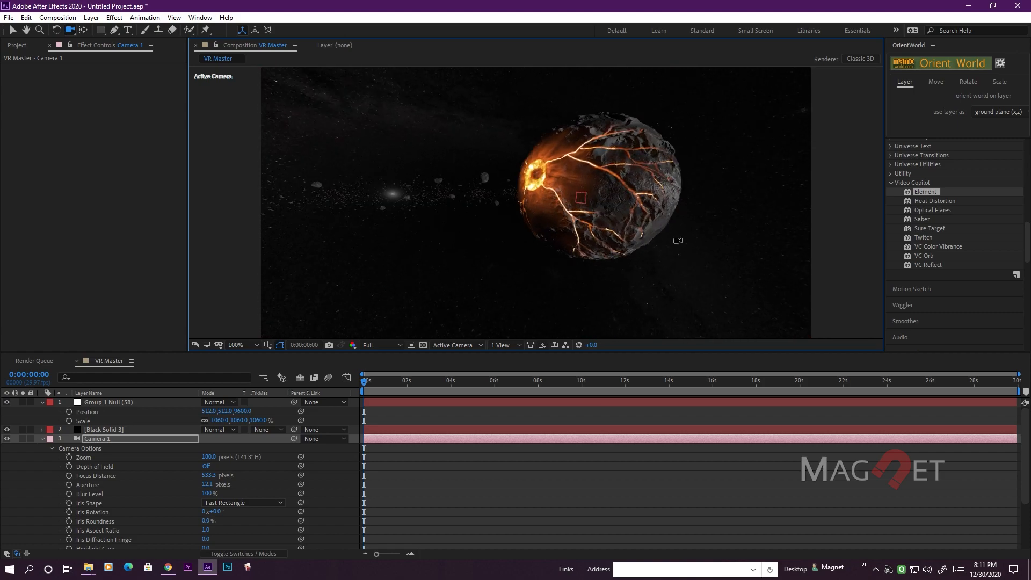
Step: Create a group null for Group 5 of the Element effect on Black Solid 3
click(42, 439)
click(112, 430)
click(15, 121)
click(15, 130)
click(15, 132)
click(14, 139)
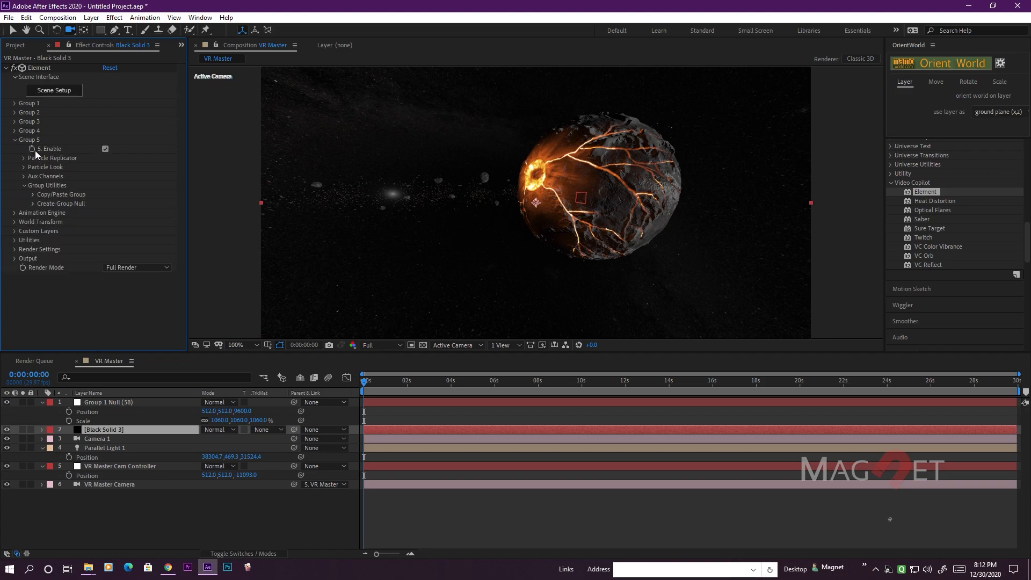
click(33, 204)
click(63, 217)
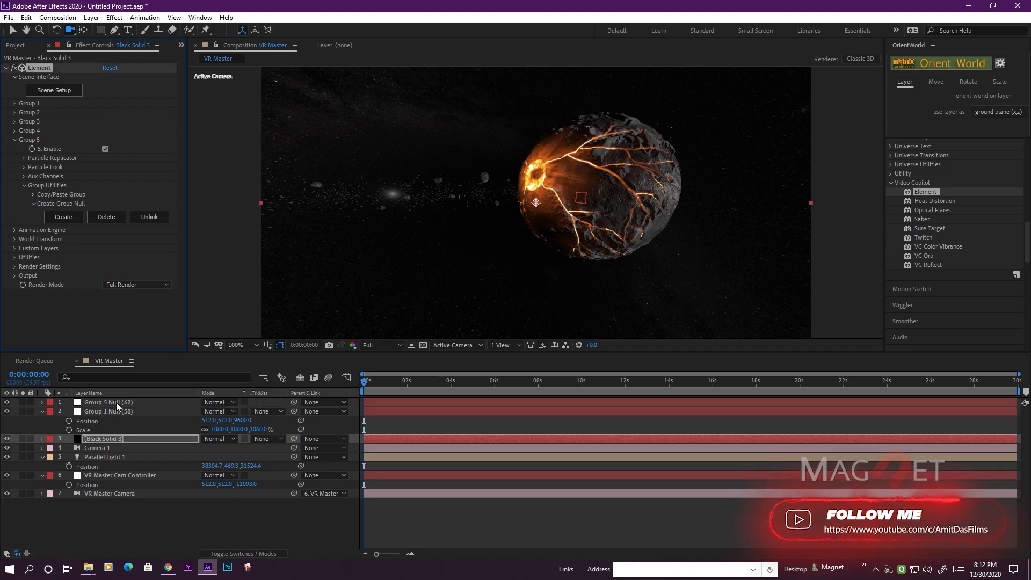
Step: Scale the Group 5 null up to 1075% on all axes
click(116, 403)
key(s)
drag(222, 411, 781, 441)
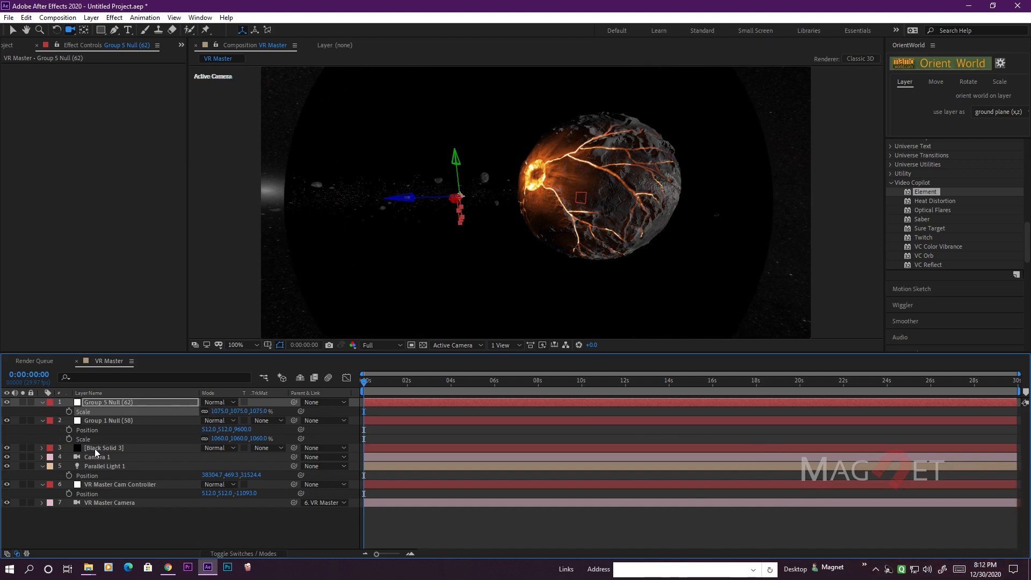
Step: Raise the camera cut-off's far plane to 183200 in the Element render settings of Black Solid 3
click(95, 448)
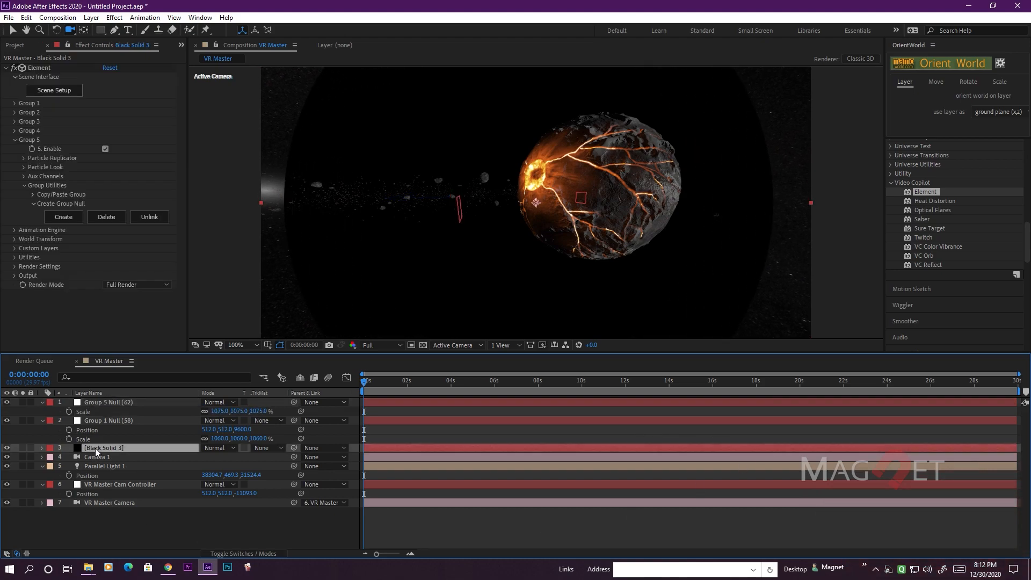
click(14, 276)
scroll(43, 240, down, 4)
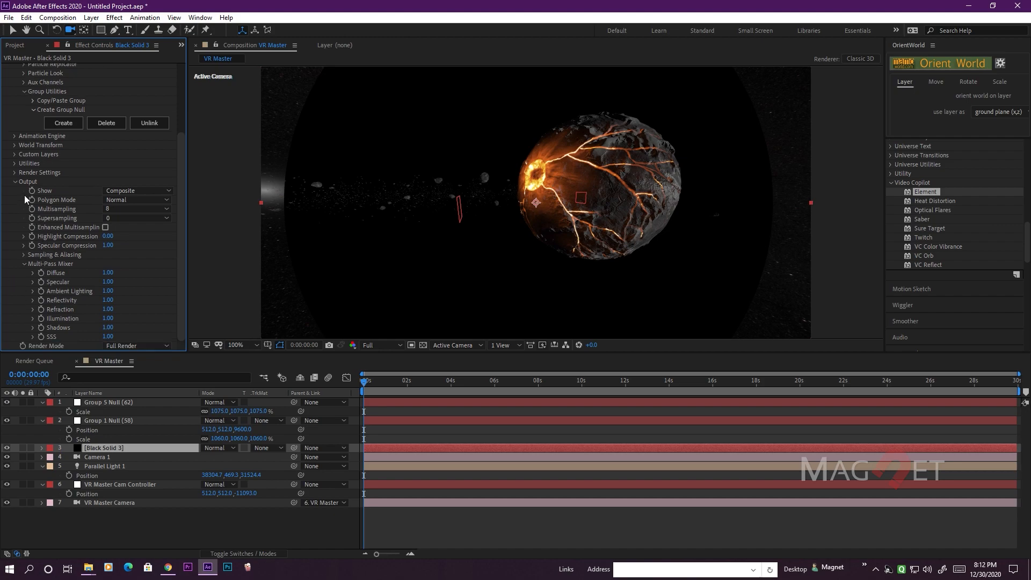
click(14, 173)
scroll(49, 290, down, 5)
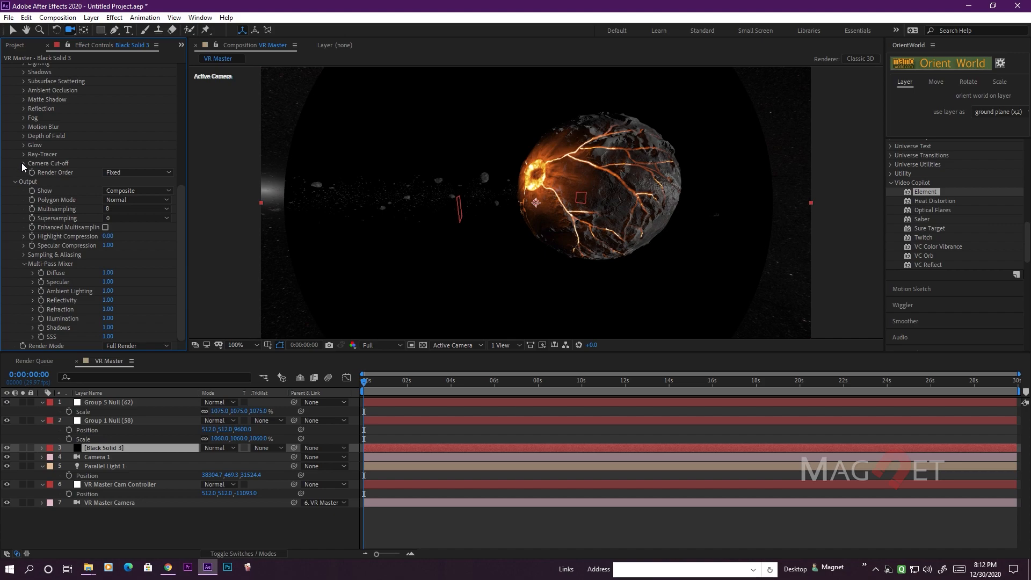
click(23, 163)
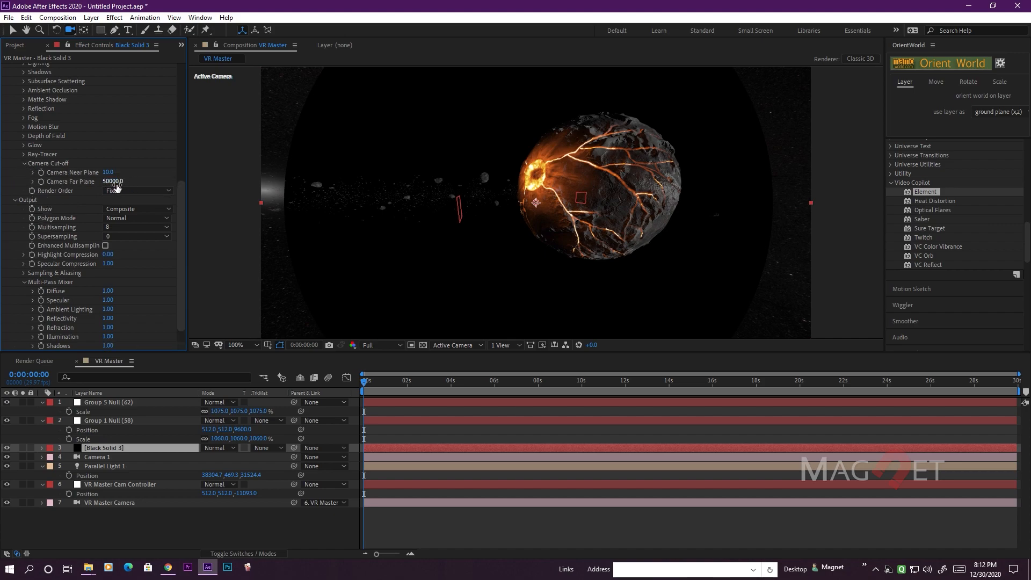
drag(116, 184, 738, 219)
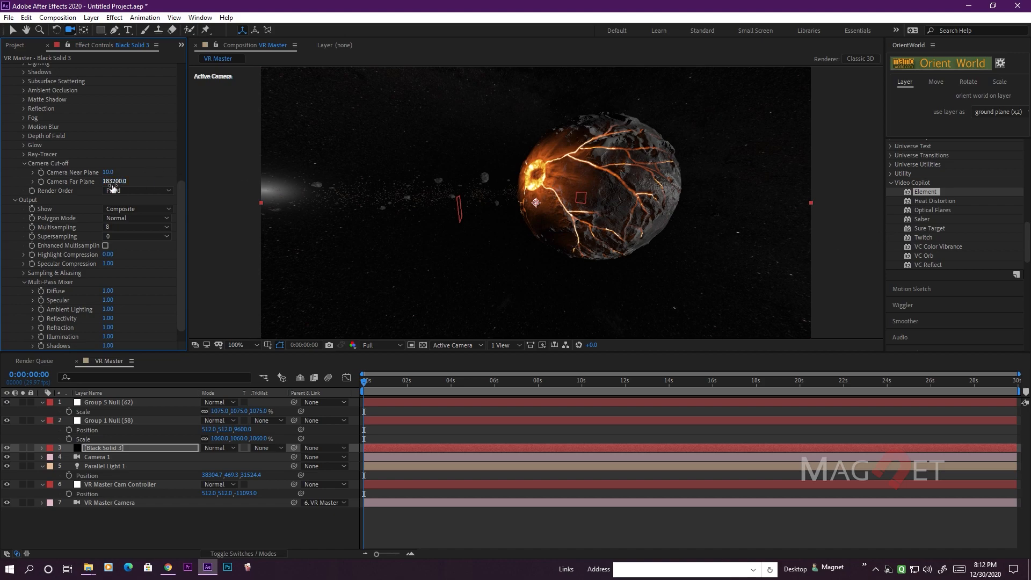
Step: Orbit to view the planet from the front and raise Parallel Light 1's intensity to 1047%
drag(404, 267, 512, 261)
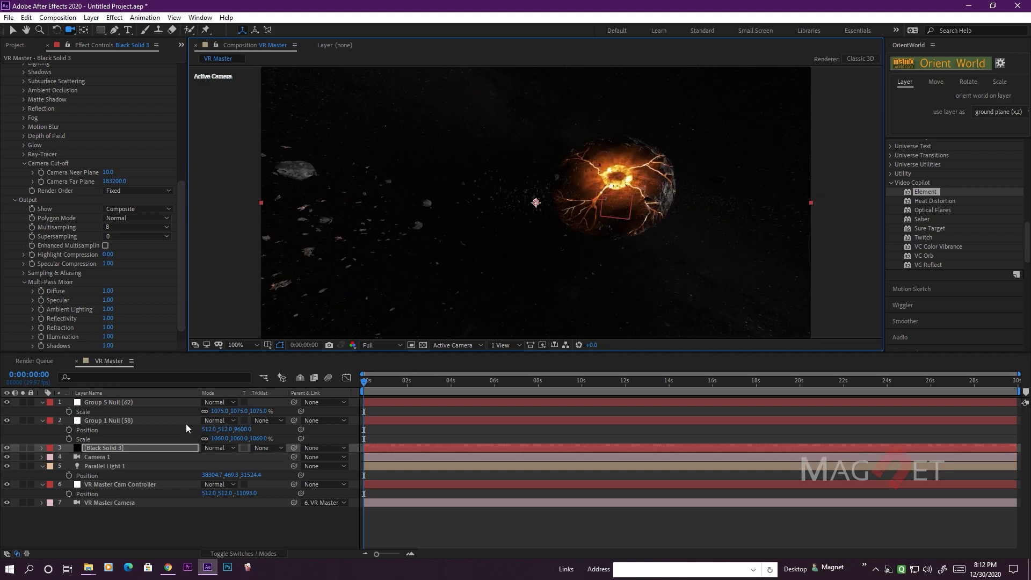
click(104, 466)
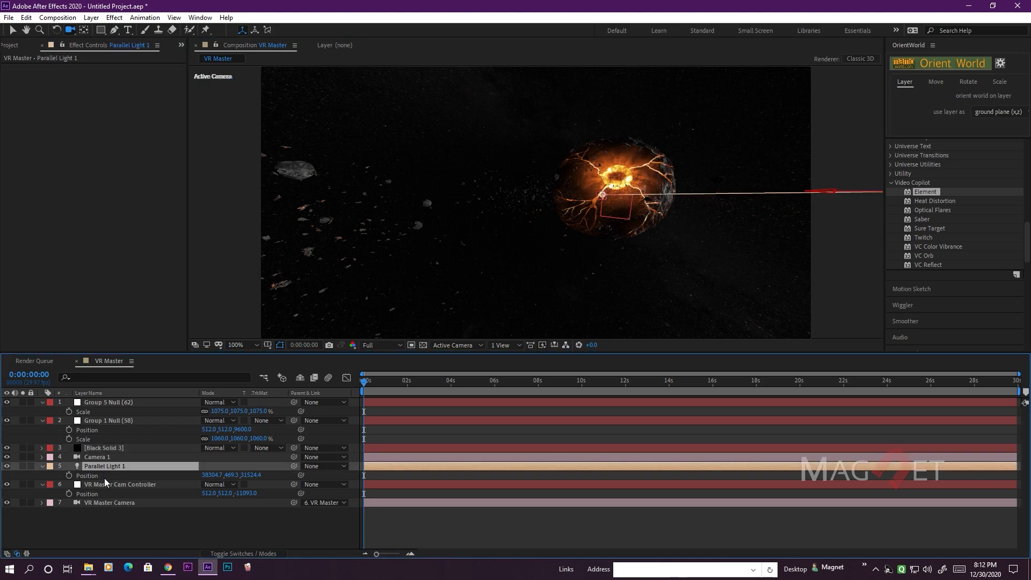
key(t)
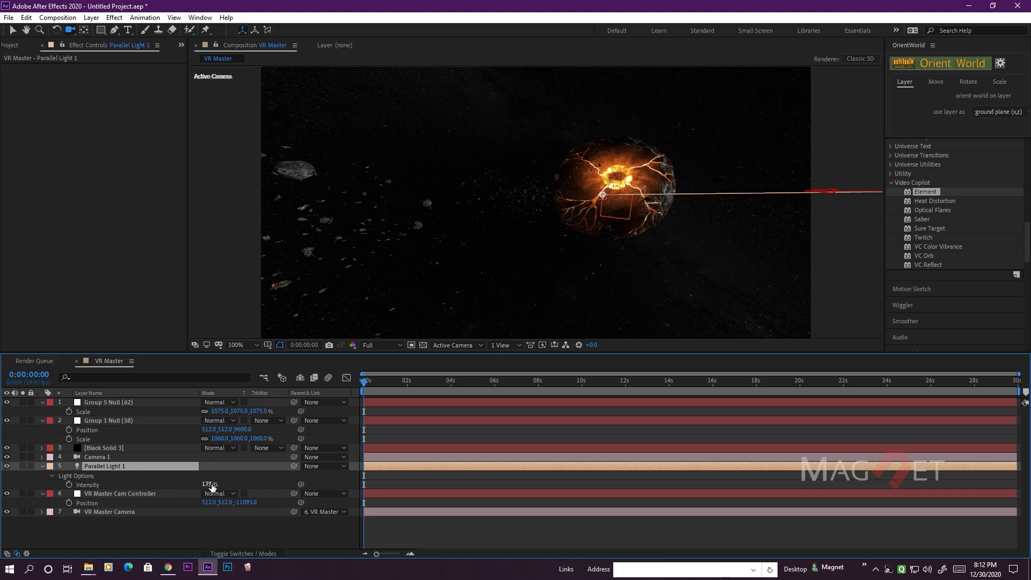
drag(211, 484, 264, 492)
mouse_move(430, 269)
mouse_down()
mouse_move(447, 267)
mouse_move(403, 269)
mouse_move(435, 271)
mouse_up()
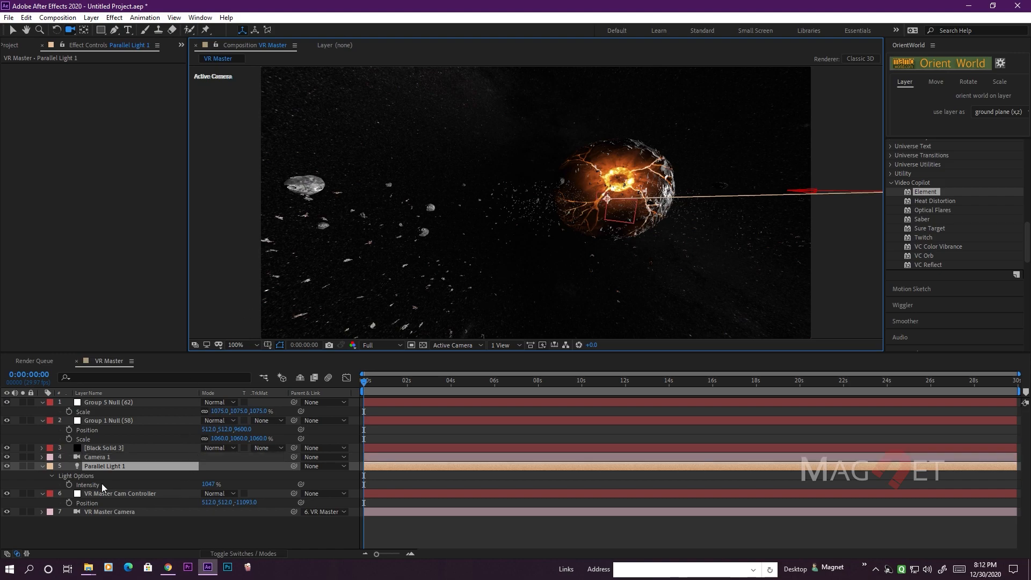
click(42, 466)
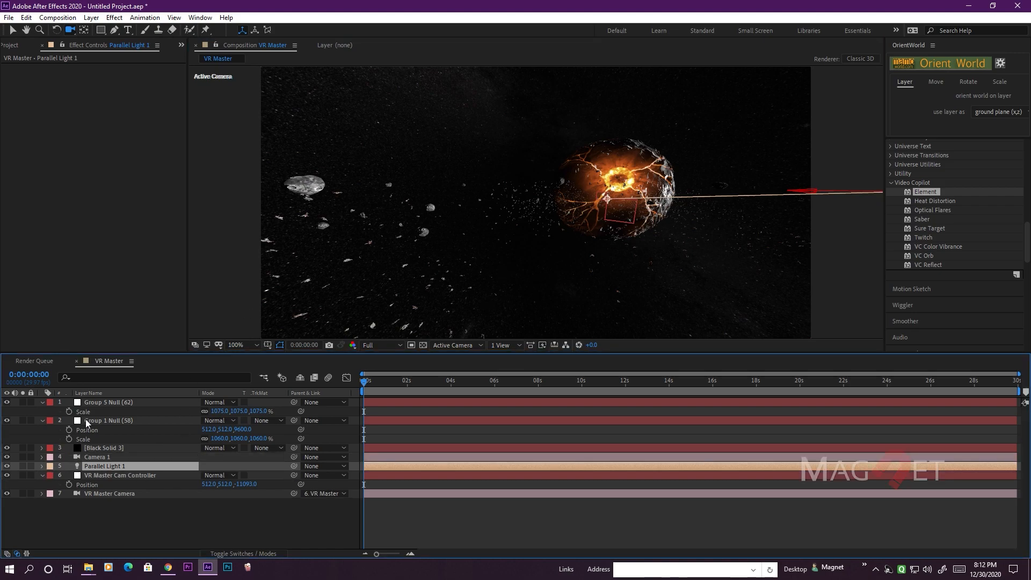
Step: Hide Camera 1 to view through the VR master camera, and place it at the top of the layer stack
click(94, 456)
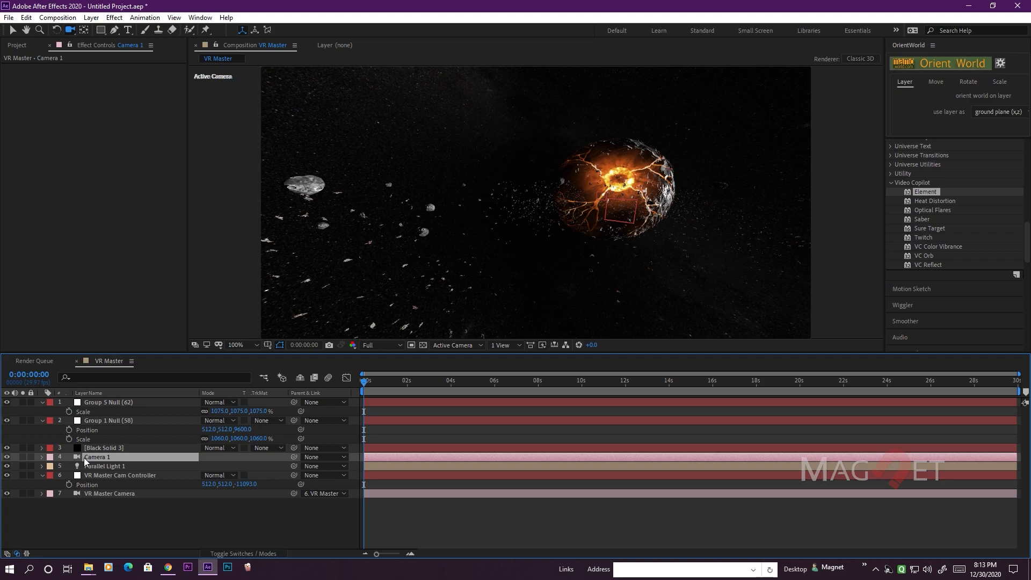
click(7, 457)
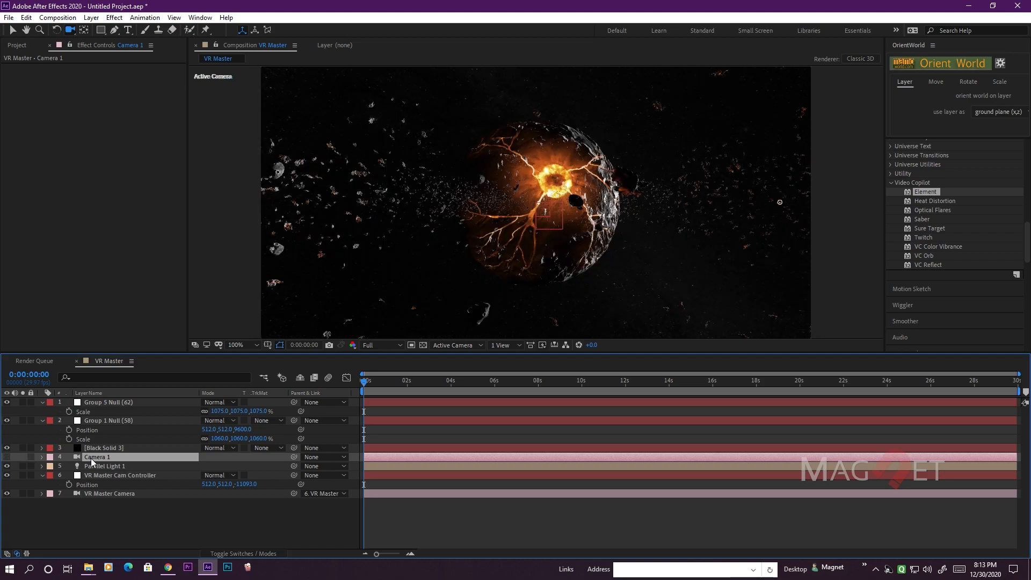
drag(91, 460, 104, 399)
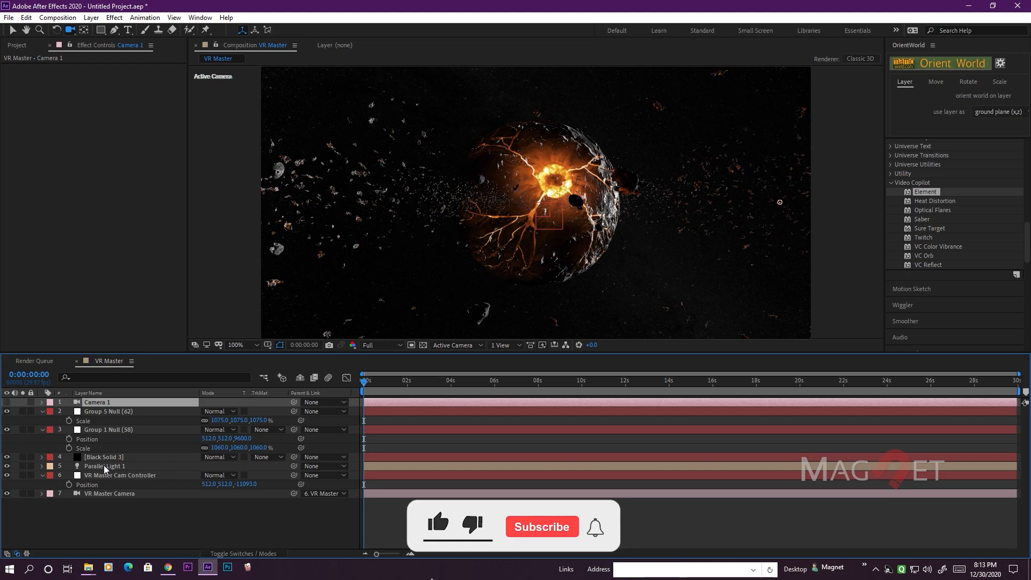
Step: Move the VR Master Cam Controller closer to the planet at Z -4875 and keyframe its position at the start
click(101, 475)
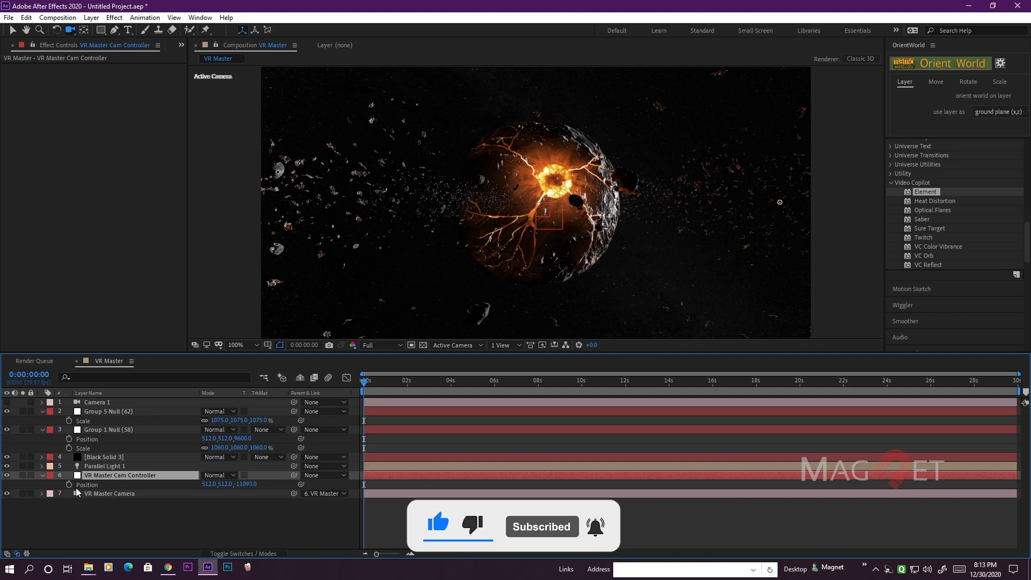
drag(252, 484, 663, 501)
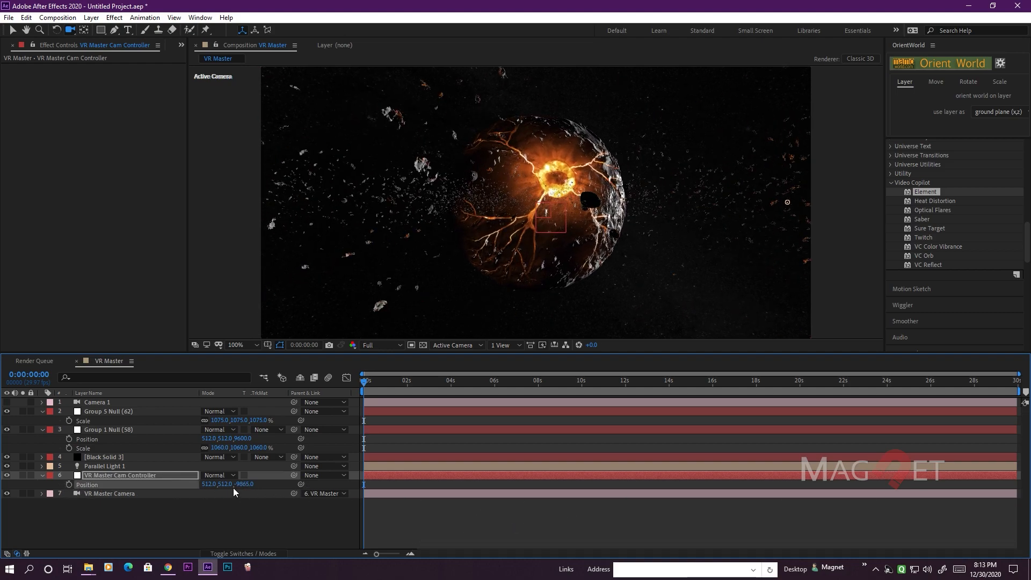
drag(341, 486, 517, 490)
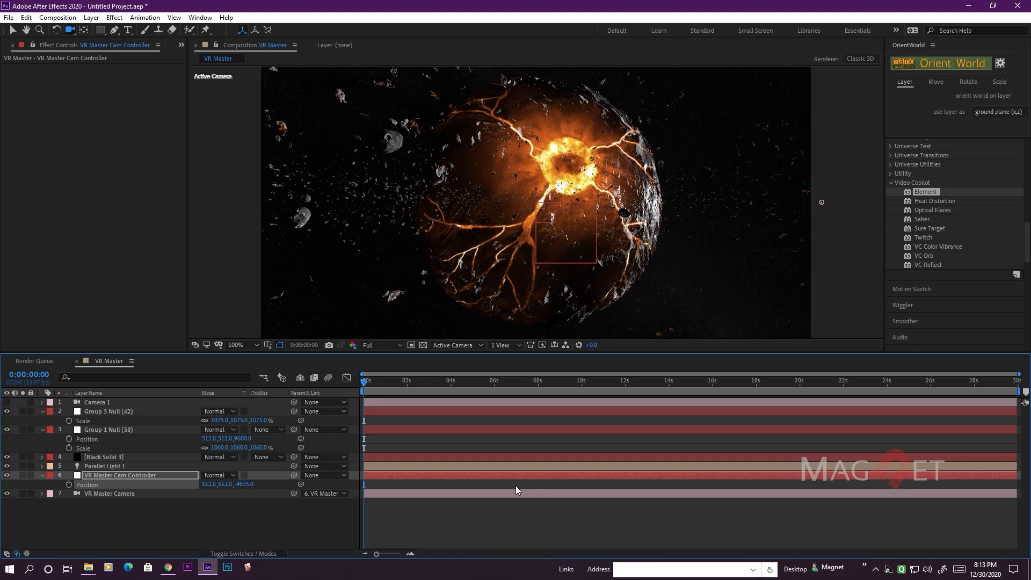
click(69, 485)
Step: Keyframe the VR Master Cam Controller's position pulled back to Z -11485 at the end of the composition
drag(374, 386, 1018, 387)
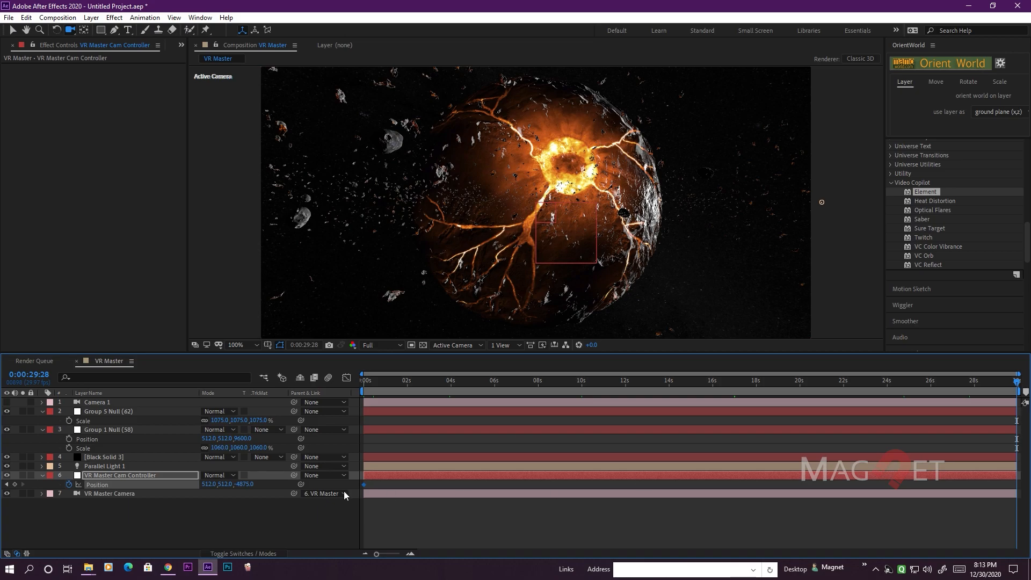
drag(251, 485, 120, 488)
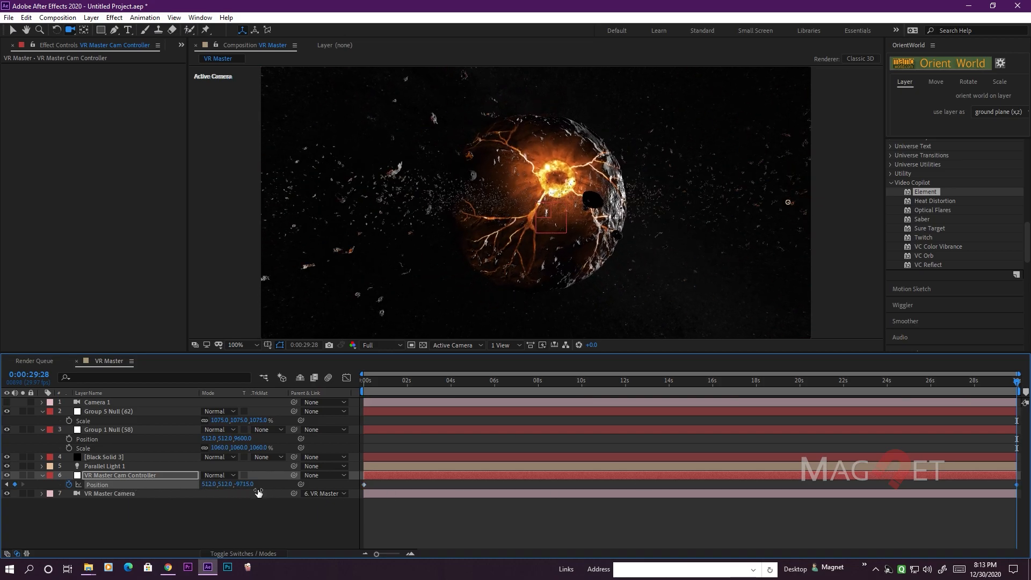
drag(247, 486, 121, 488)
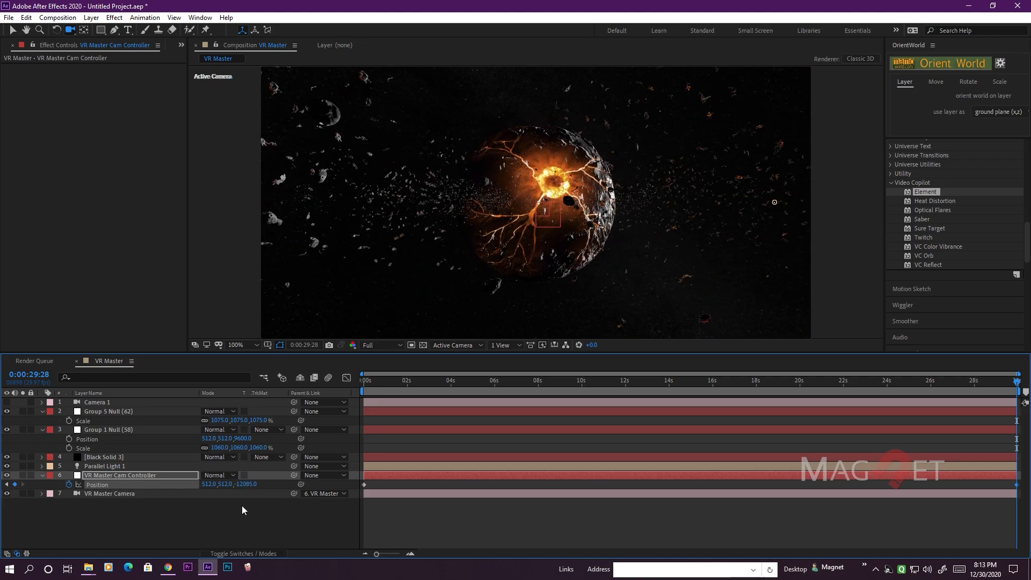
drag(255, 488, 118, 488)
drag(222, 487, 290, 490)
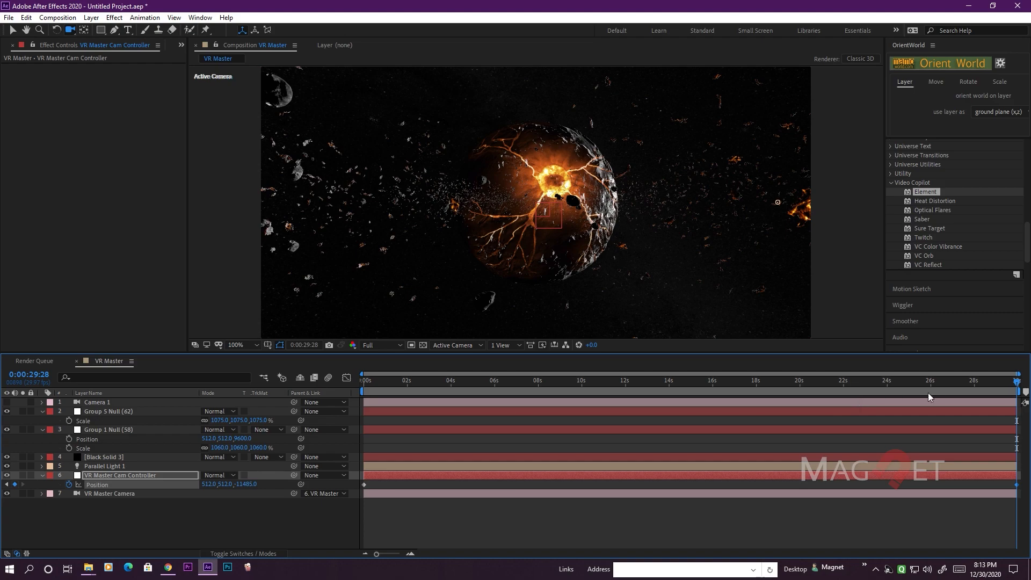
Step: Preview the camera controller's pull-back animation from the start of the composition
drag(991, 383, 294, 391)
key(space)
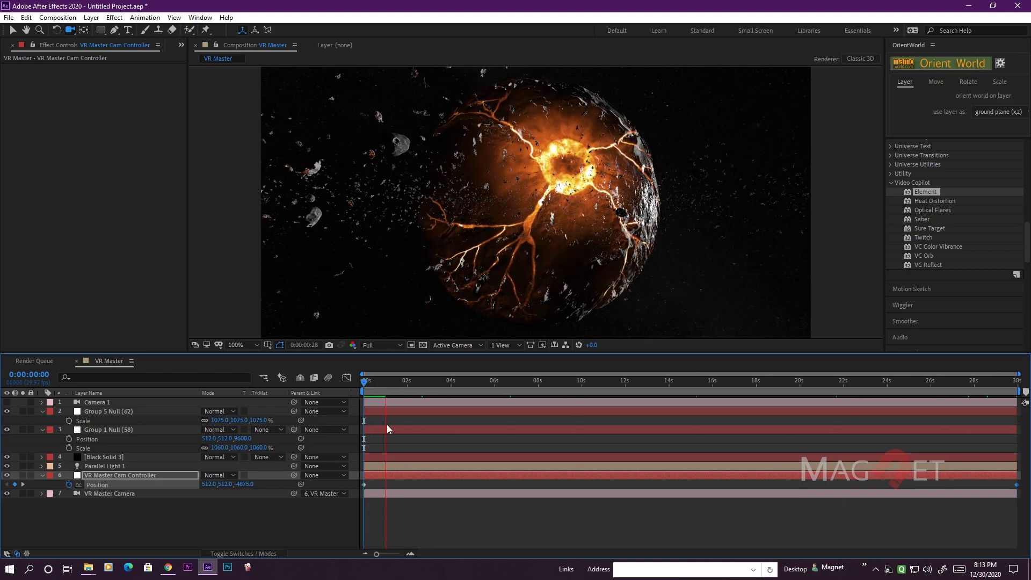
key(space)
drag(381, 382, 290, 400)
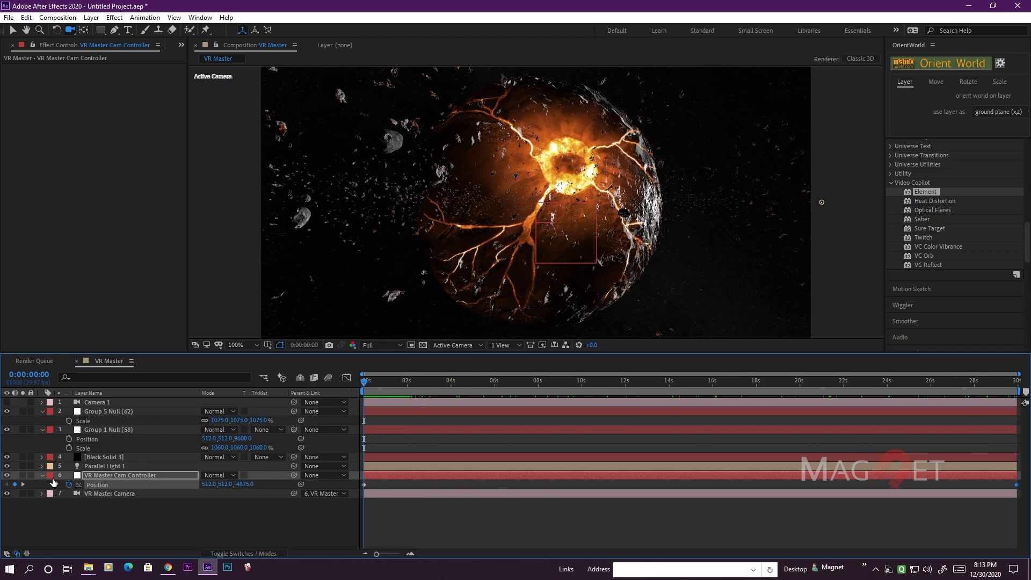
click(43, 475)
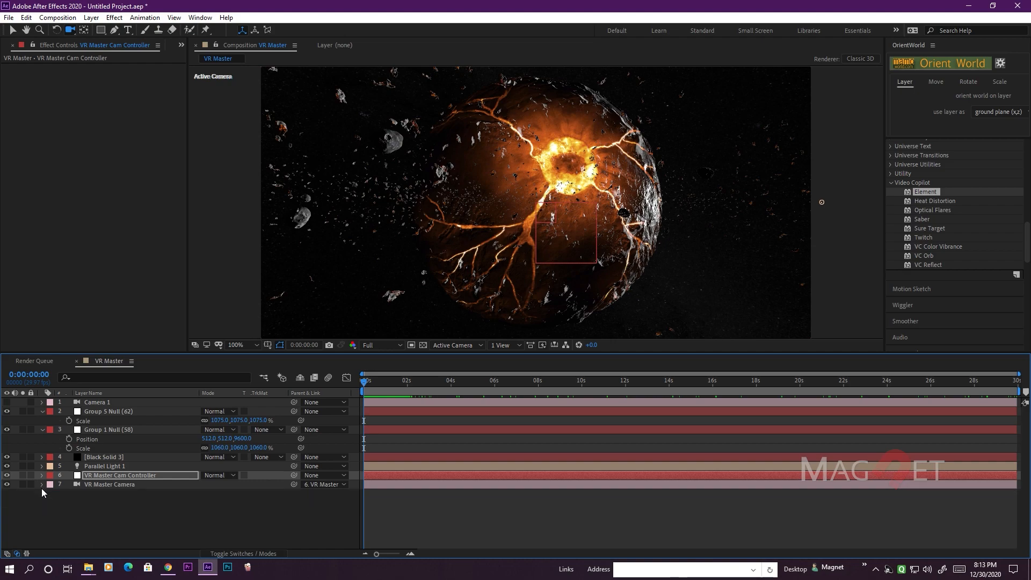
key(space)
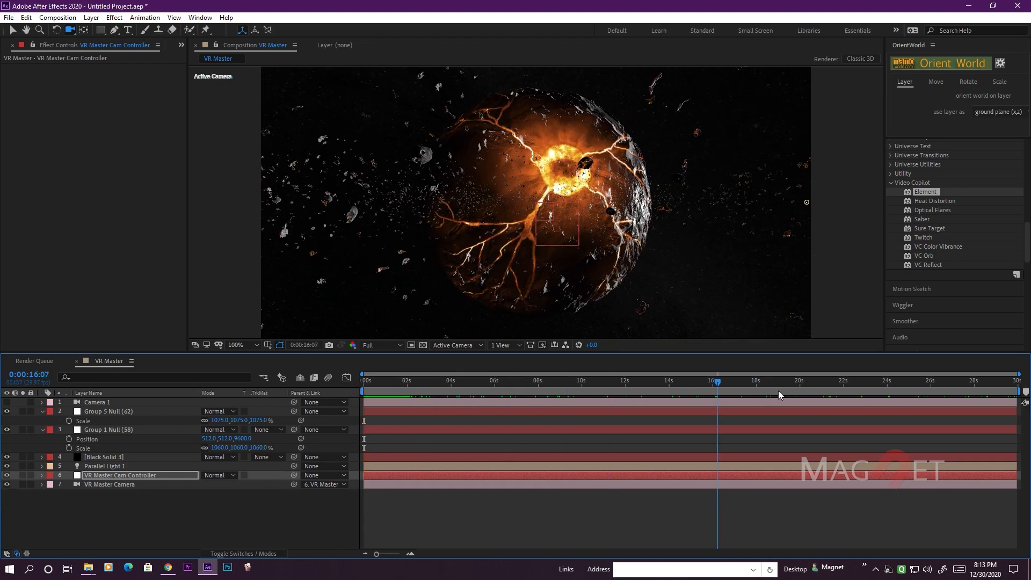
key(space)
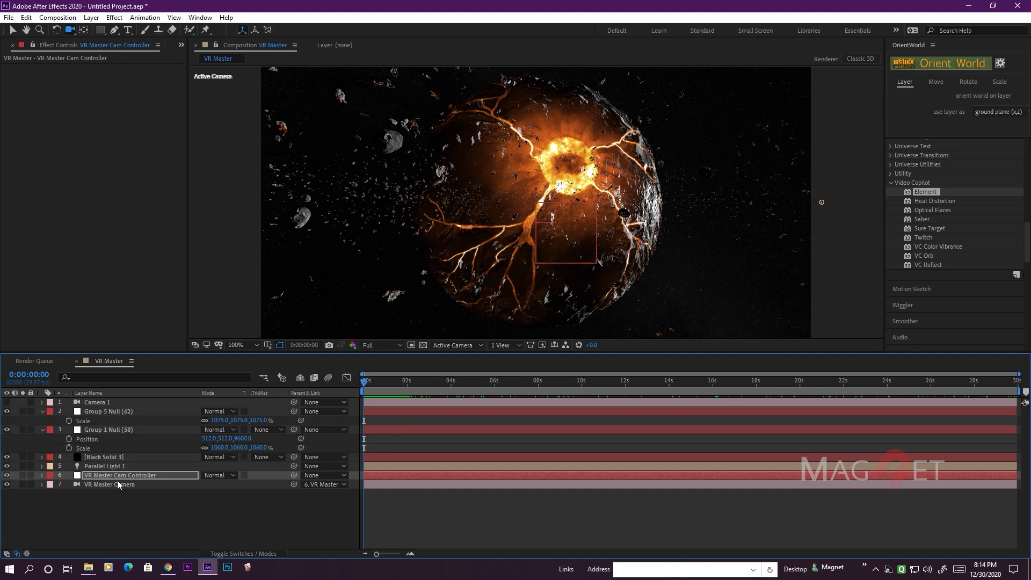
Step: Create a 1024 by 1024 px black solid and place it directly above Black Solid 3
click(91, 18)
mouse_move(106, 31)
click(282, 41)
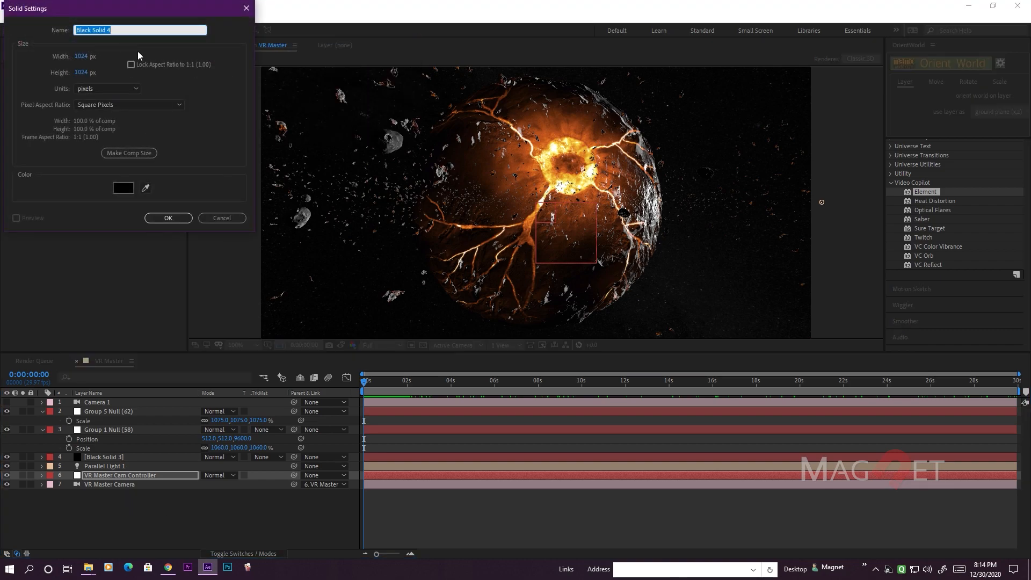
click(168, 218)
drag(106, 475, 78, 462)
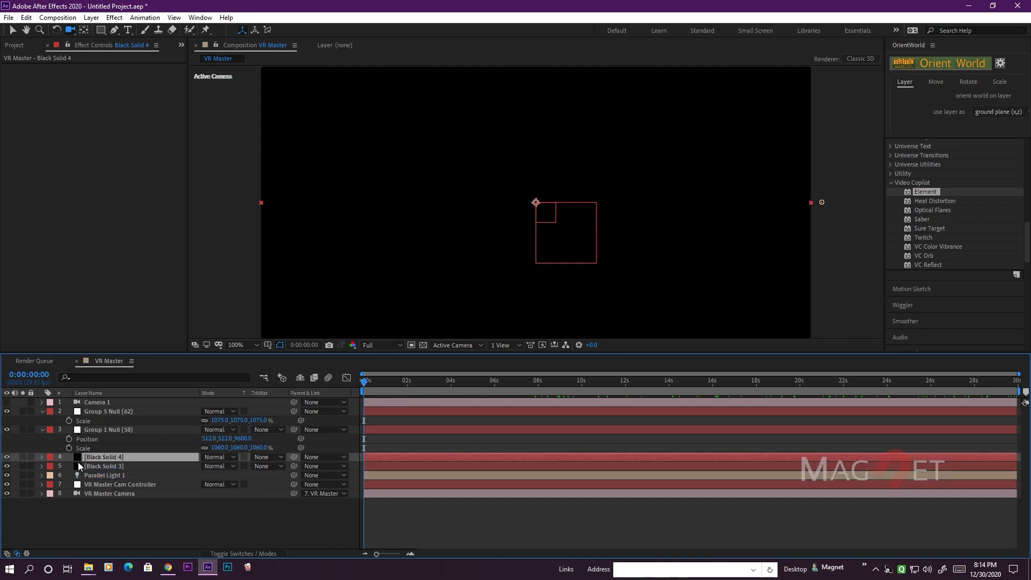
Step: Apply Optical Flares to Black Solid 4, open its options and look through the Light presets
double_click(932, 210)
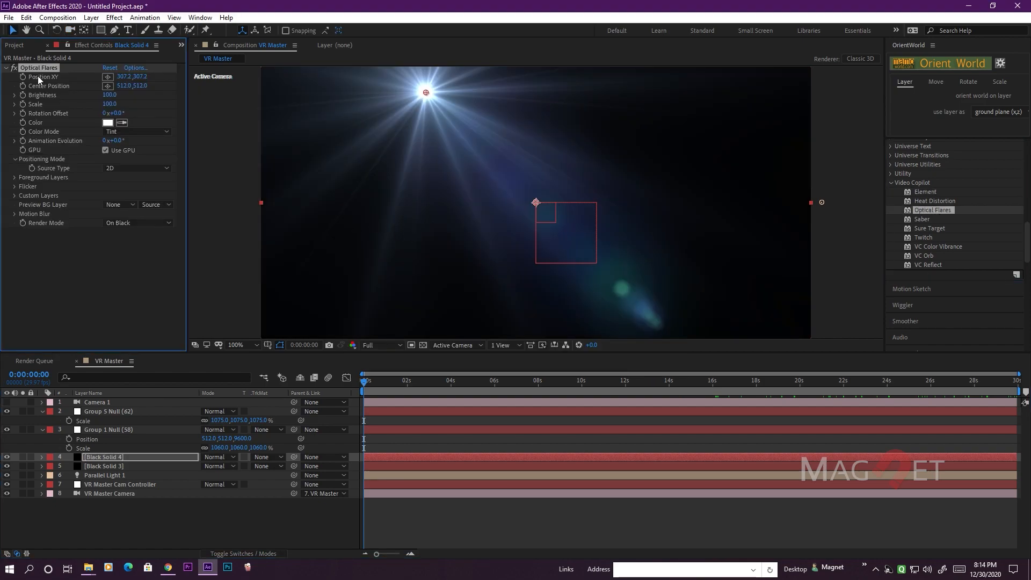
click(134, 67)
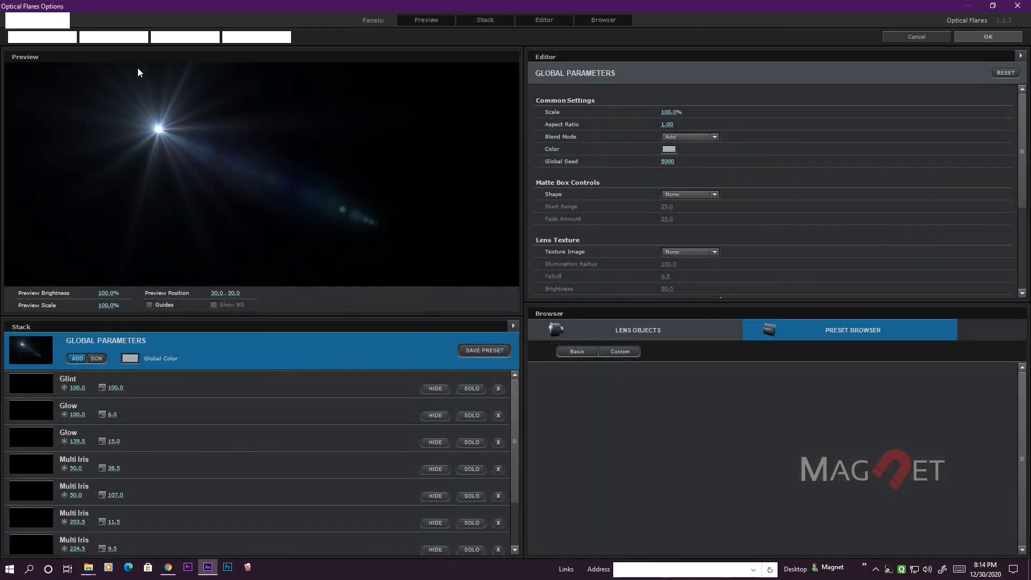
click(830, 397)
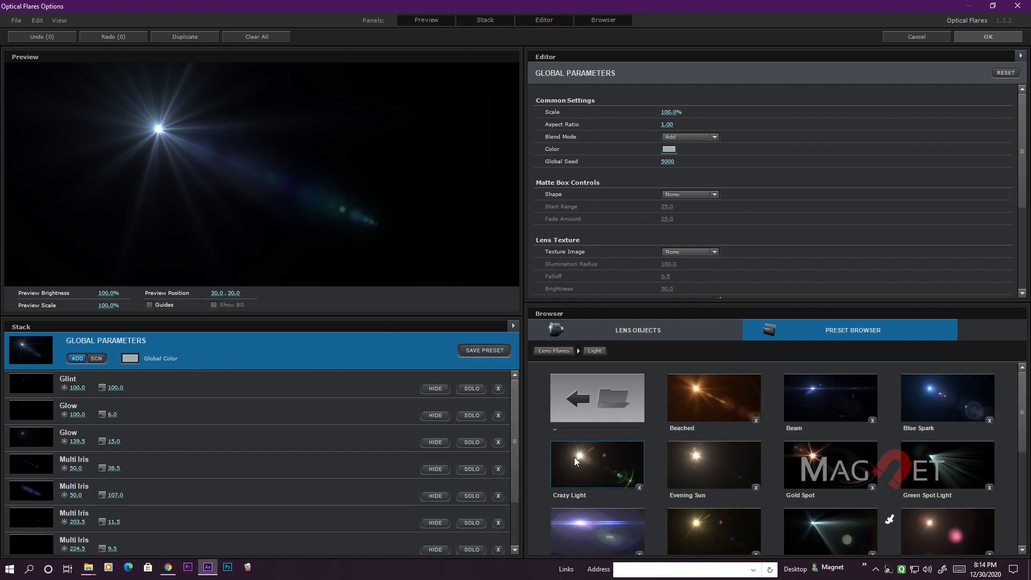
click(608, 396)
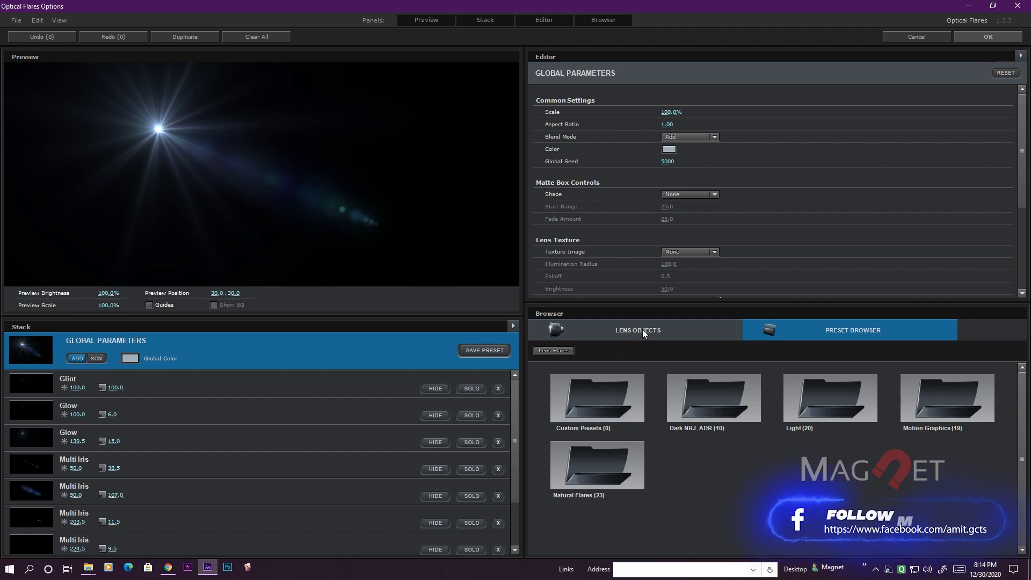
Step: Clear the entire flare stack in Optical Flares, add only the basic Glow lens object and accept the flare
click(642, 330)
click(253, 37)
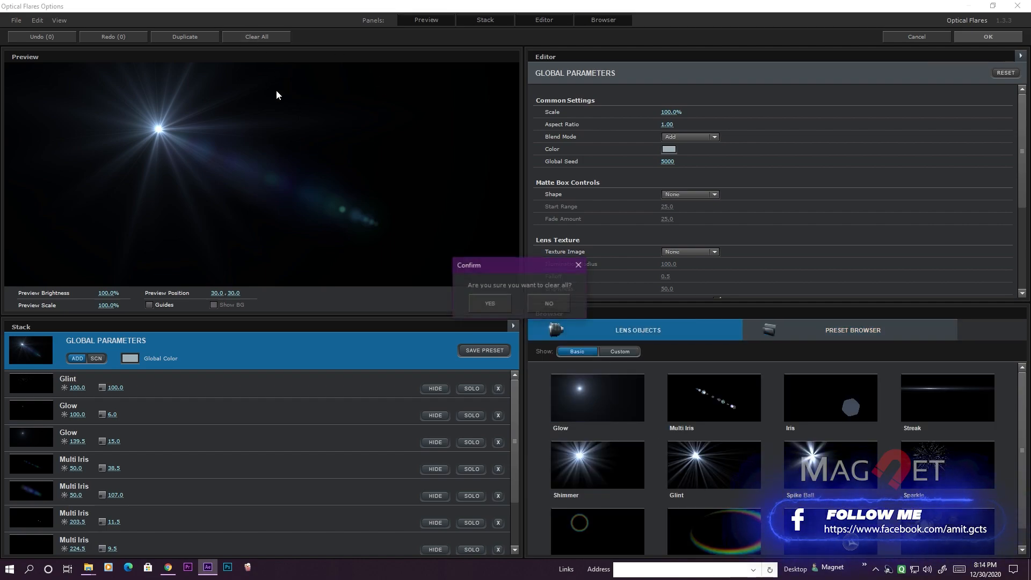
click(490, 303)
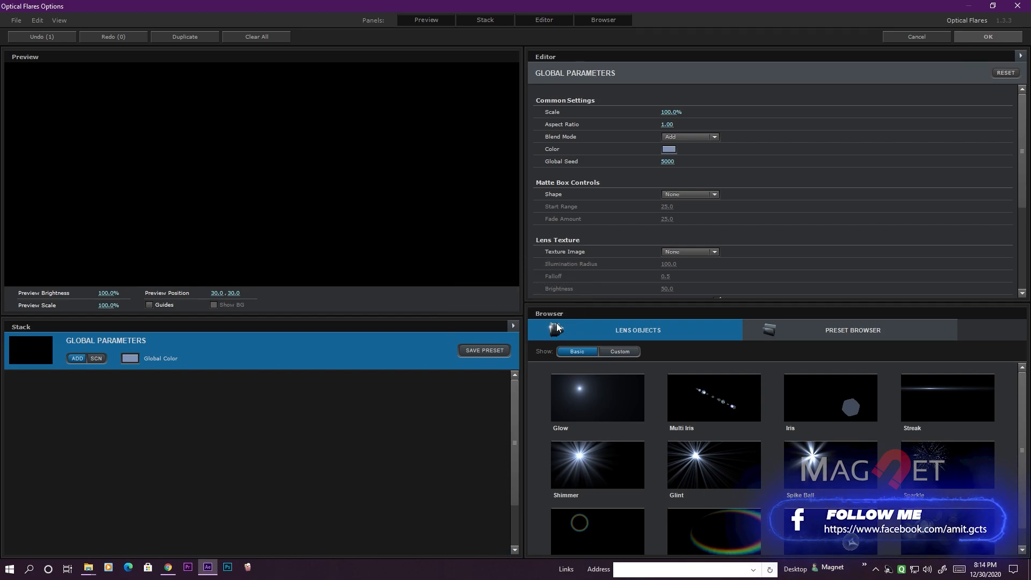
click(589, 392)
click(178, 171)
click(990, 36)
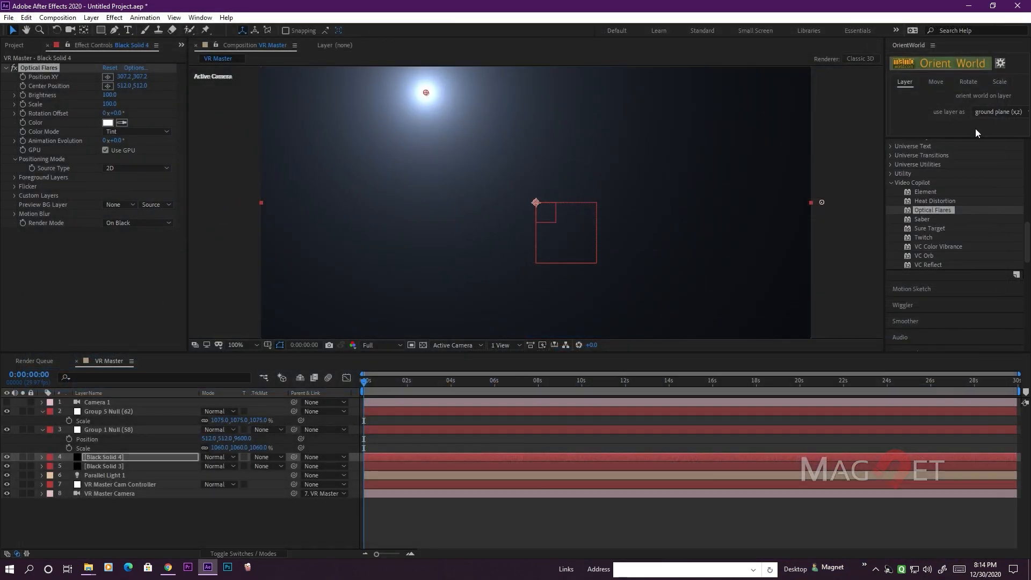
Step: Set the Optical Flares positioning source type on Black Solid 4 to Track Lights
click(128, 170)
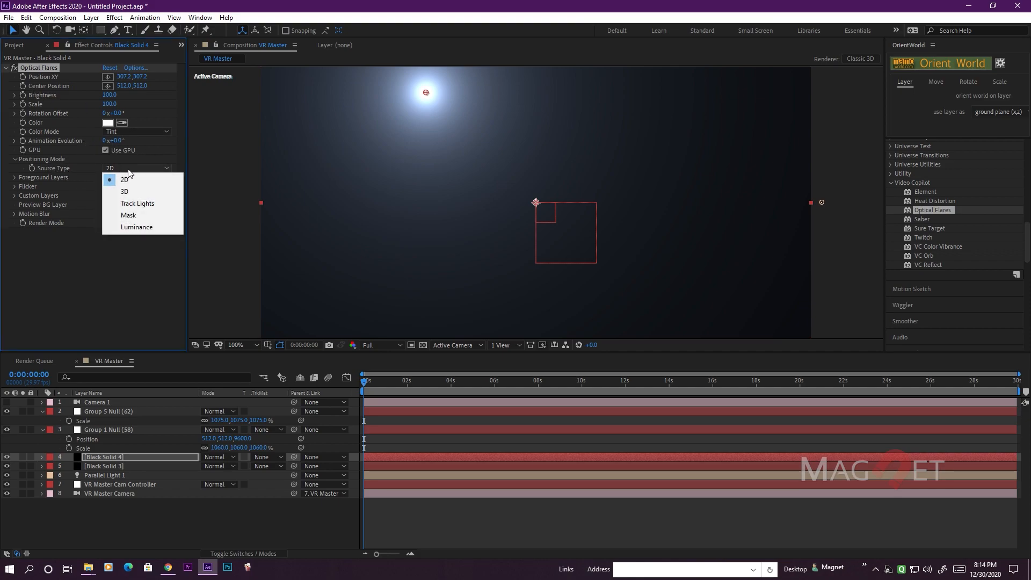
click(141, 204)
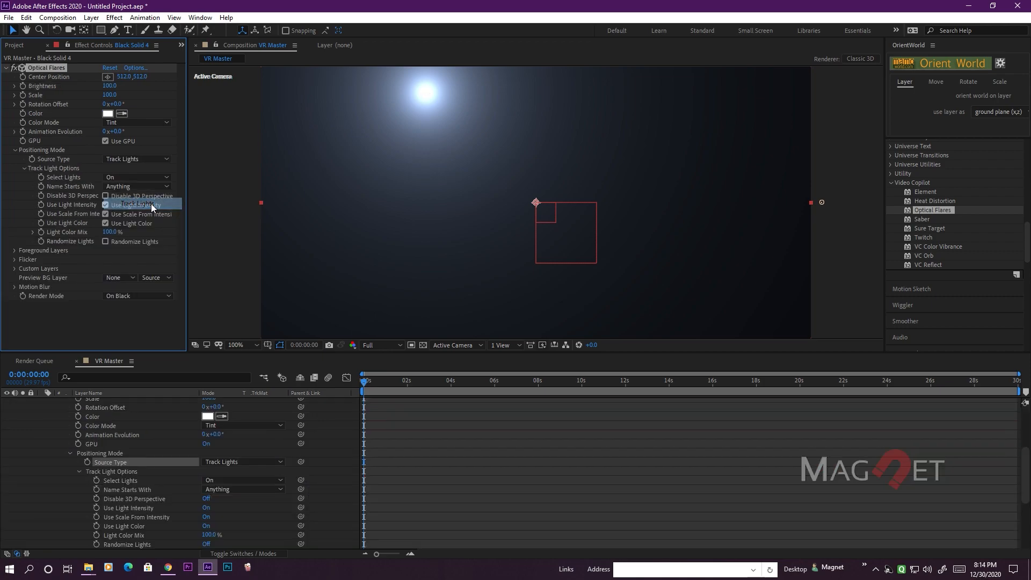
scroll(60, 443, up, 5)
Step: Set the flare's scale to 30 and its brightness to 34
click(110, 95)
text(30)
key(Return)
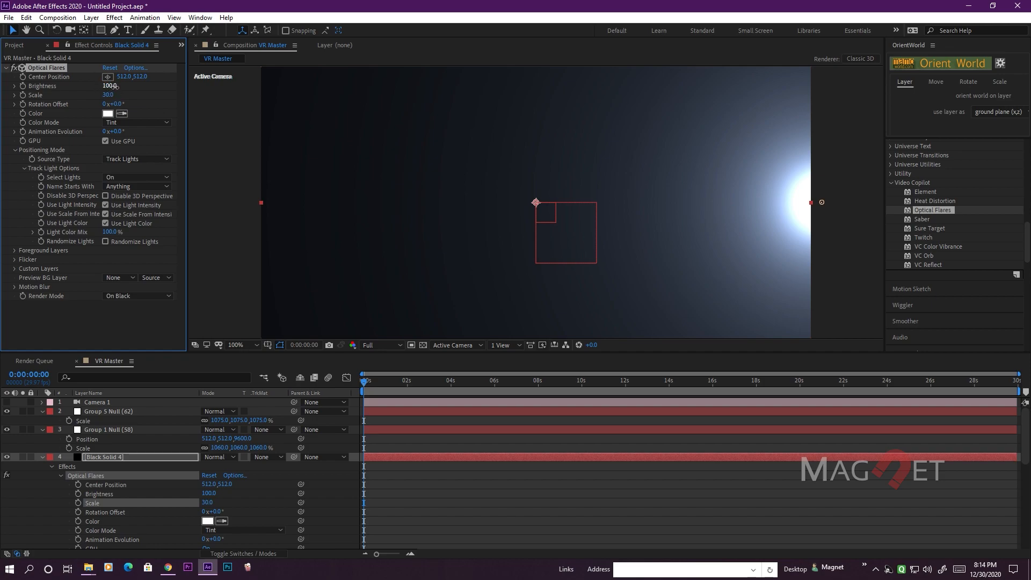
text(34)
key(Return)
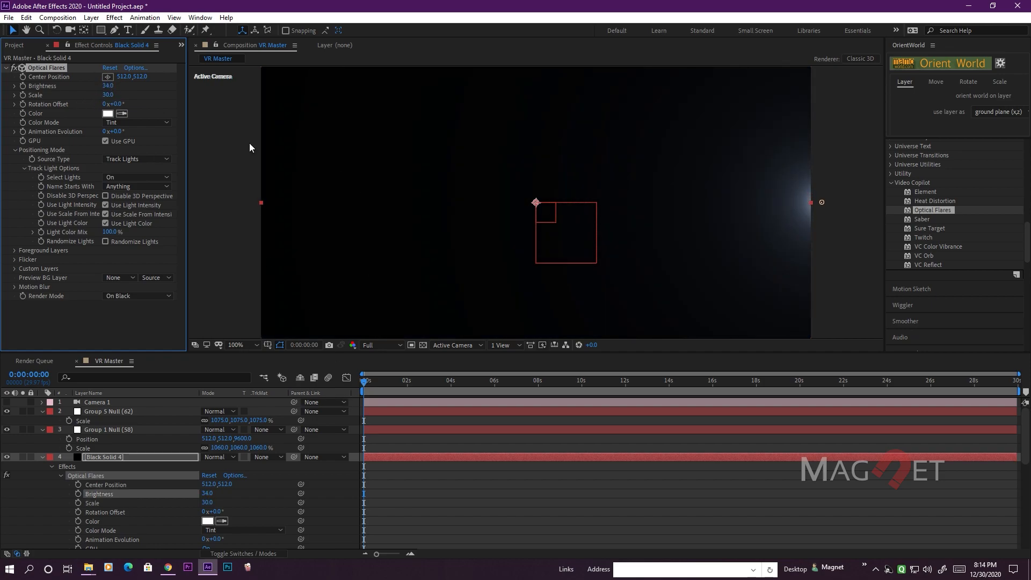
Step: Make Camera 1 visible and orbit it to bring the tracked light flare into frame
click(86, 403)
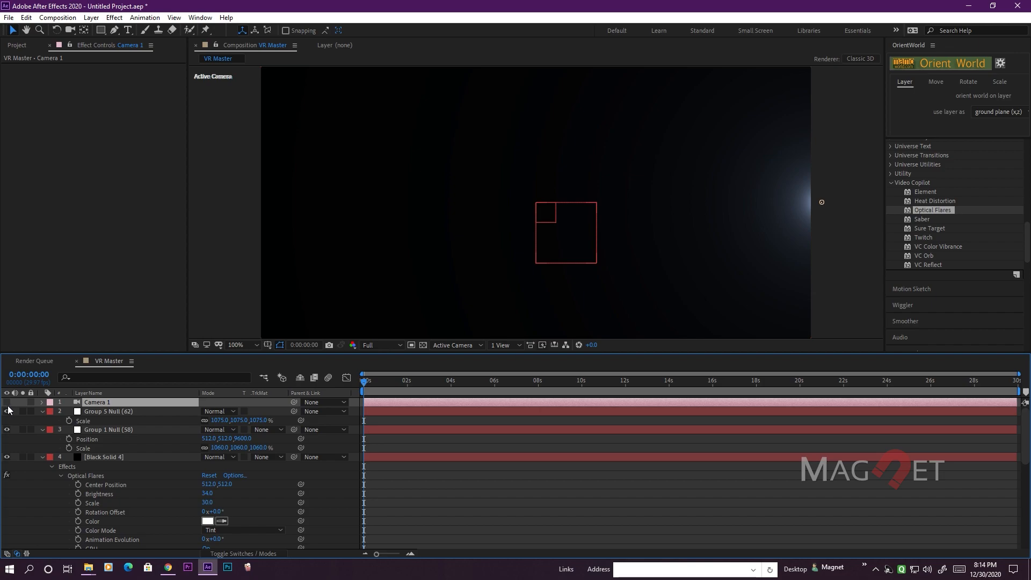
click(6, 402)
click(70, 29)
drag(491, 250, 526, 261)
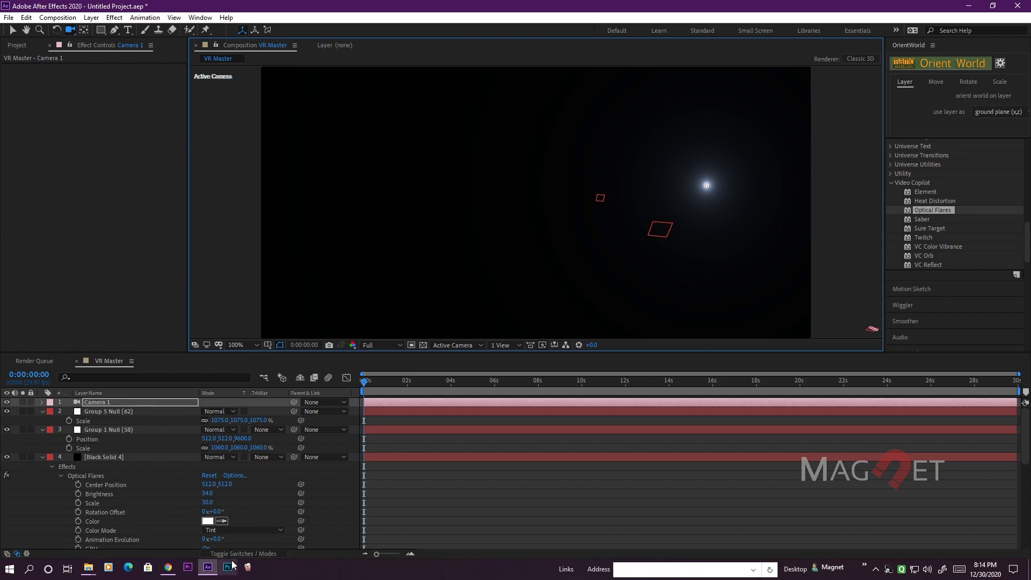
Step: Set Black Solid 4's blending mode to Add and check the flare beside the planet through Camera 1
click(104, 456)
click(227, 457)
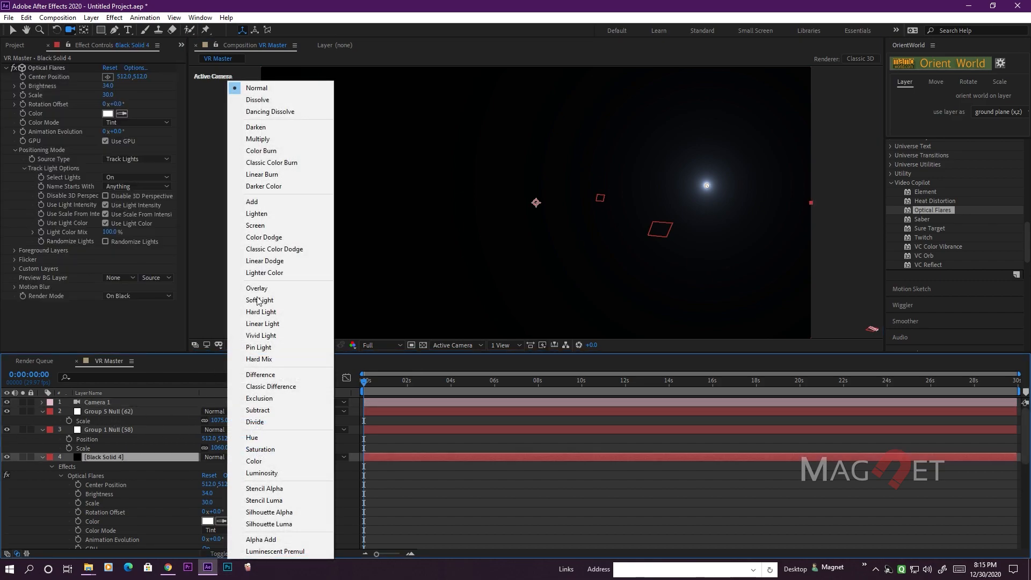
click(262, 202)
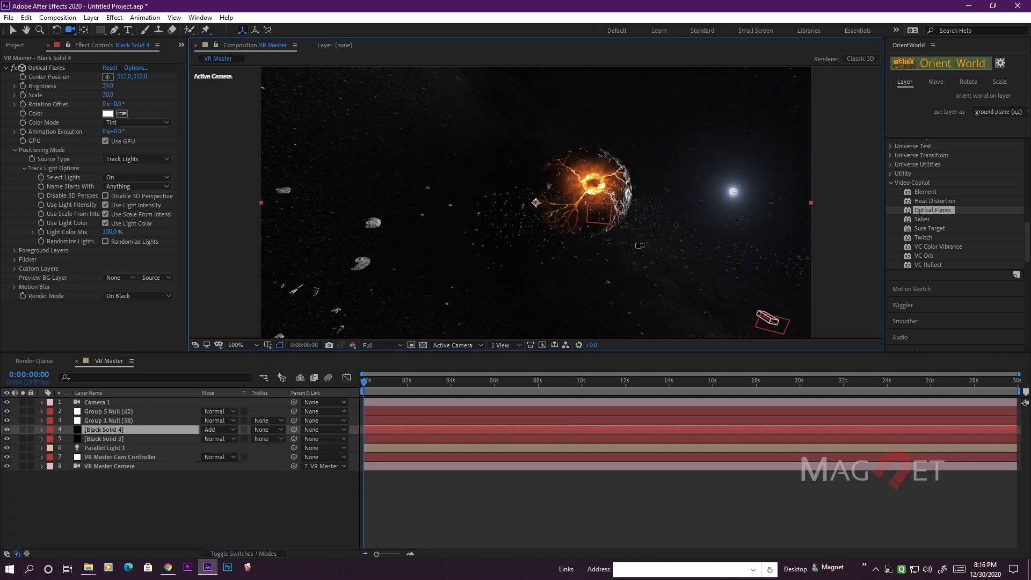
mouse_move(639, 247)
mouse_down()
mouse_move(613, 250)
mouse_move(644, 246)
mouse_up()
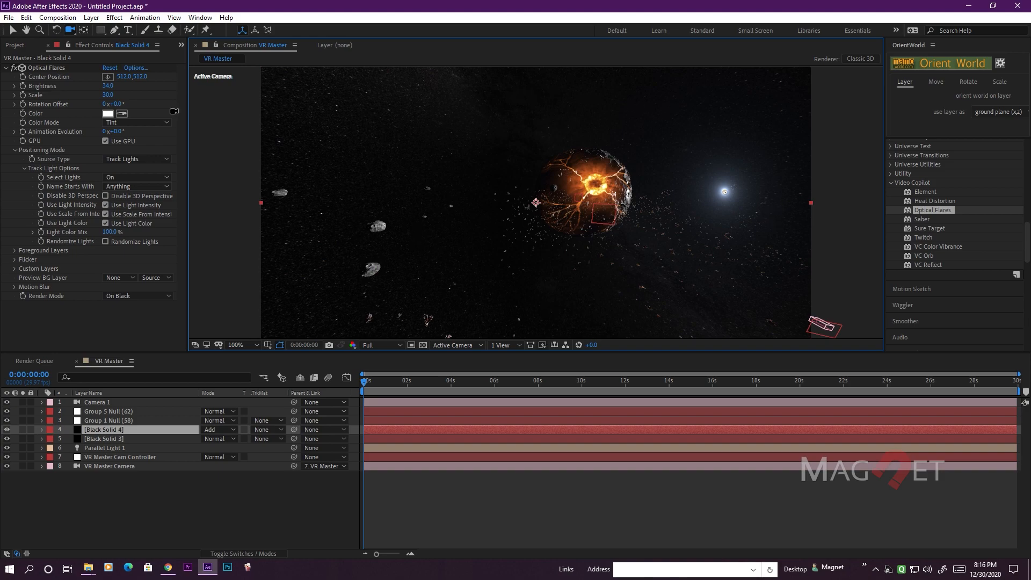
Step: Generate VR output from the VR Master composition with 3D null camera control and the 3D plugins option enabled
click(52, 19)
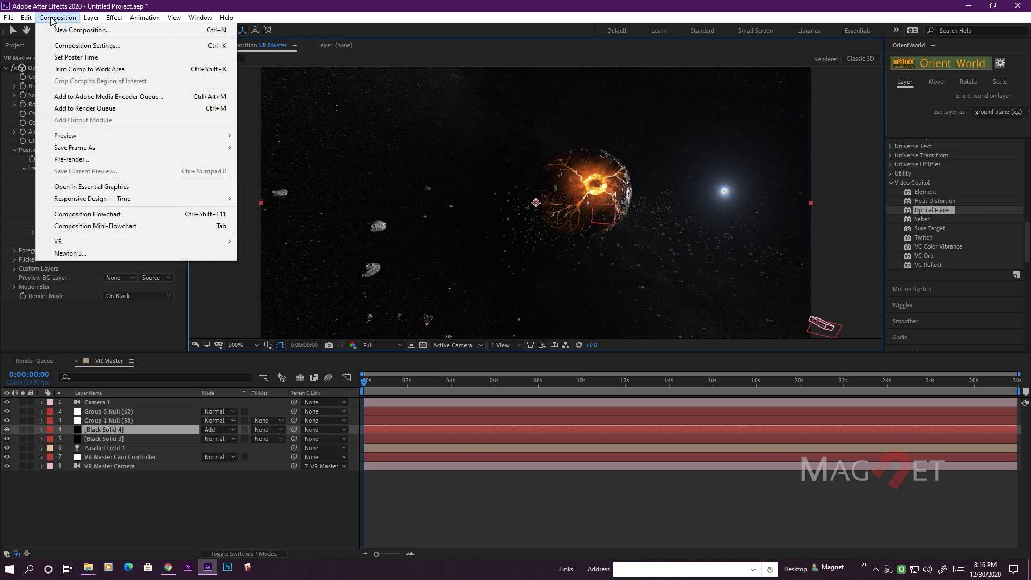
mouse_move(84, 241)
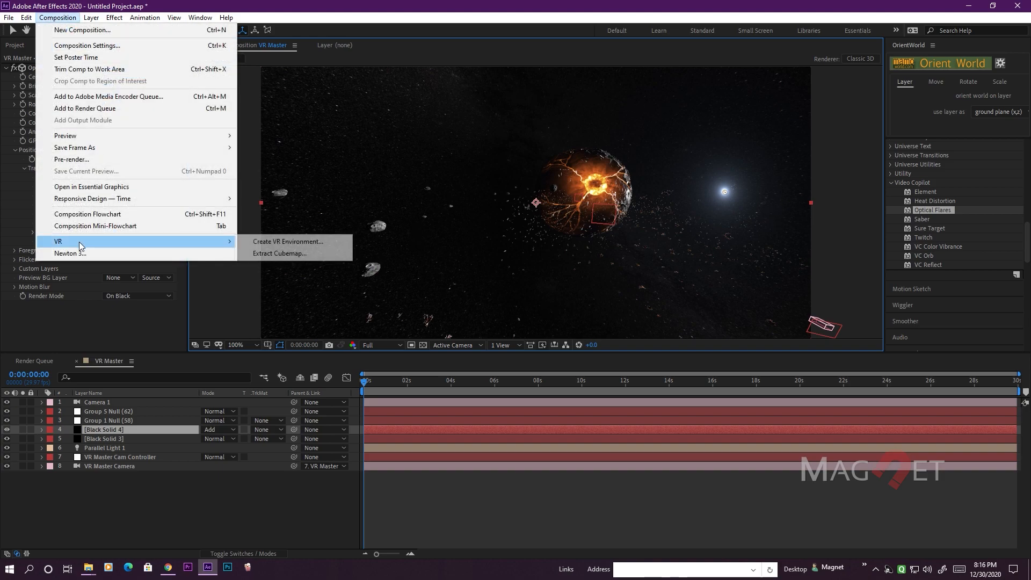
click(321, 245)
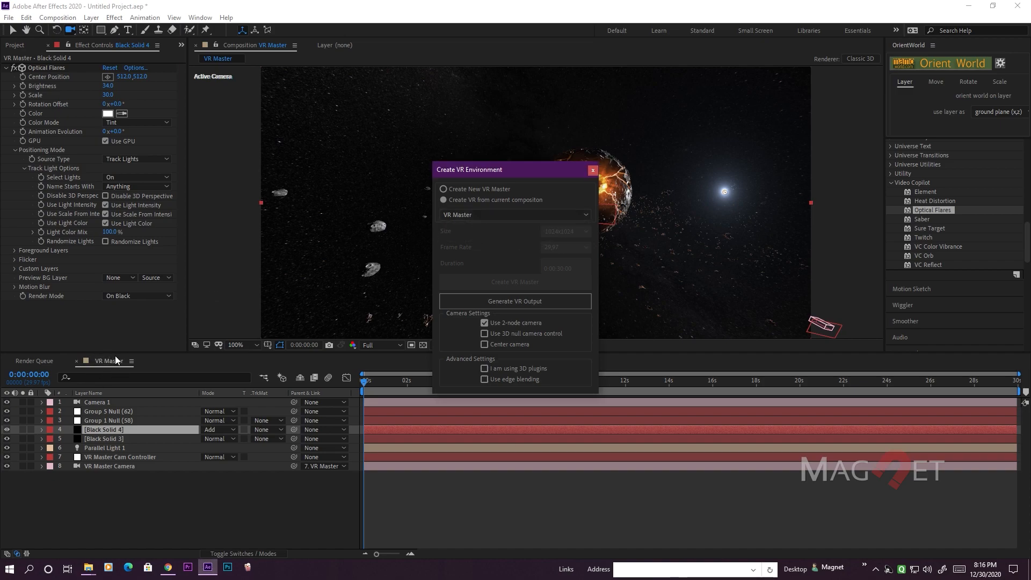
click(485, 334)
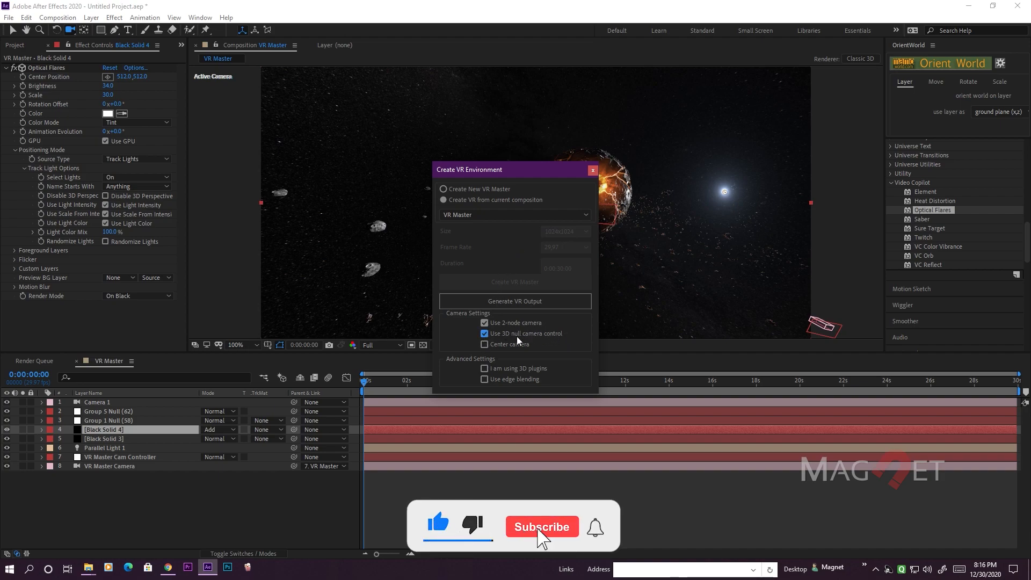
click(491, 369)
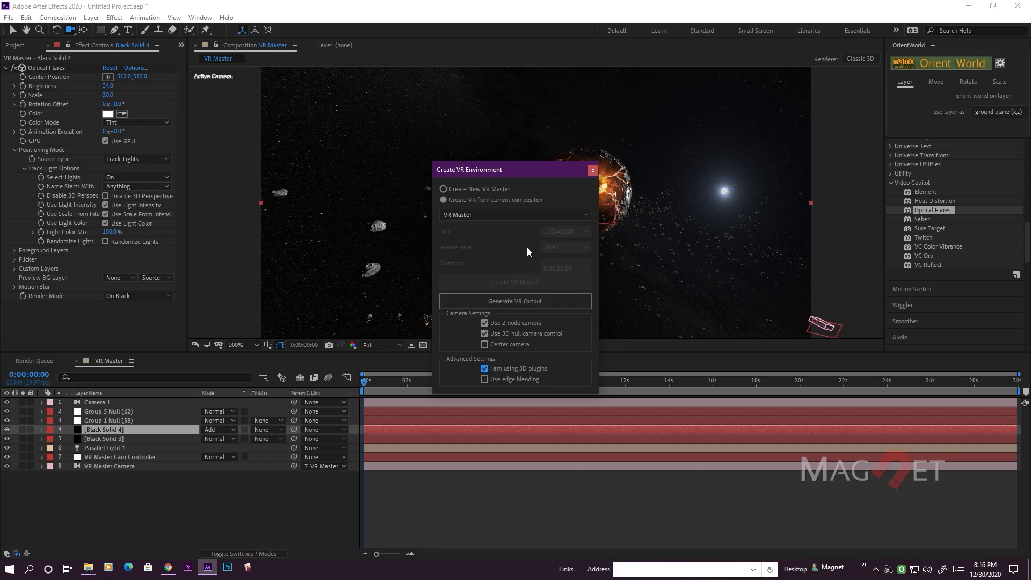
click(520, 305)
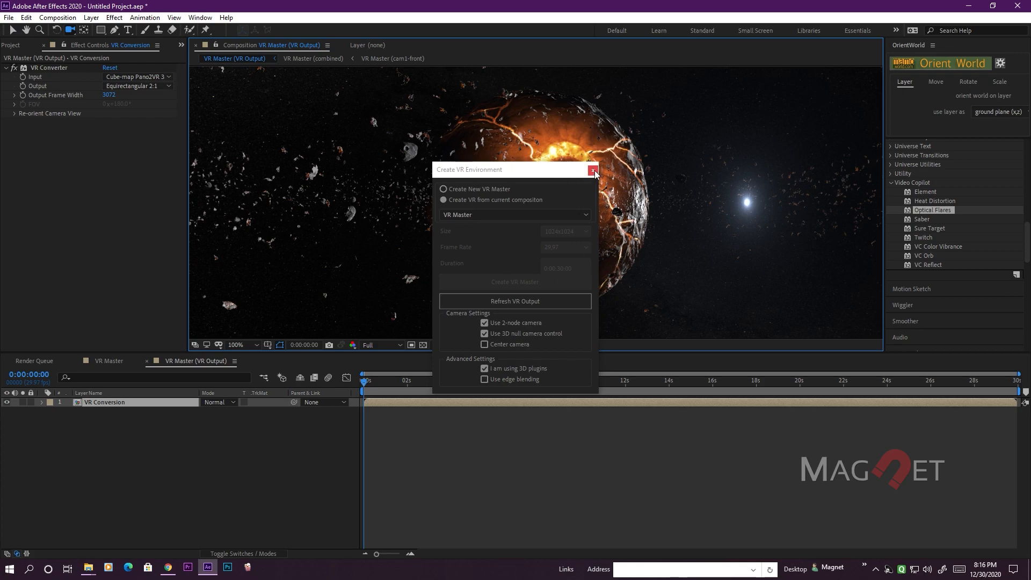
click(593, 171)
Step: Apply the Immersive Video effect VR Glow to the VR Conversion layer
key(comma)
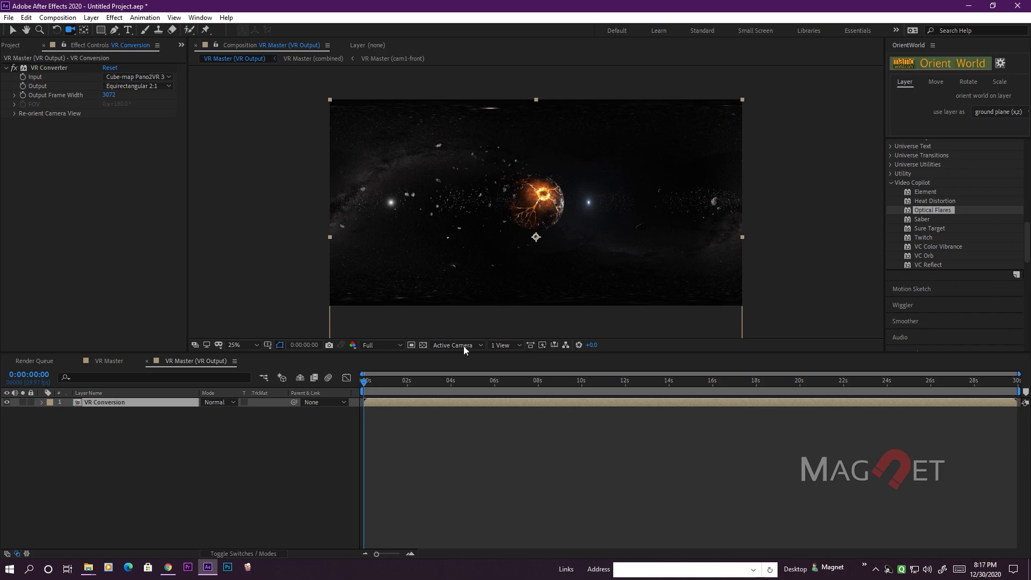
click(105, 403)
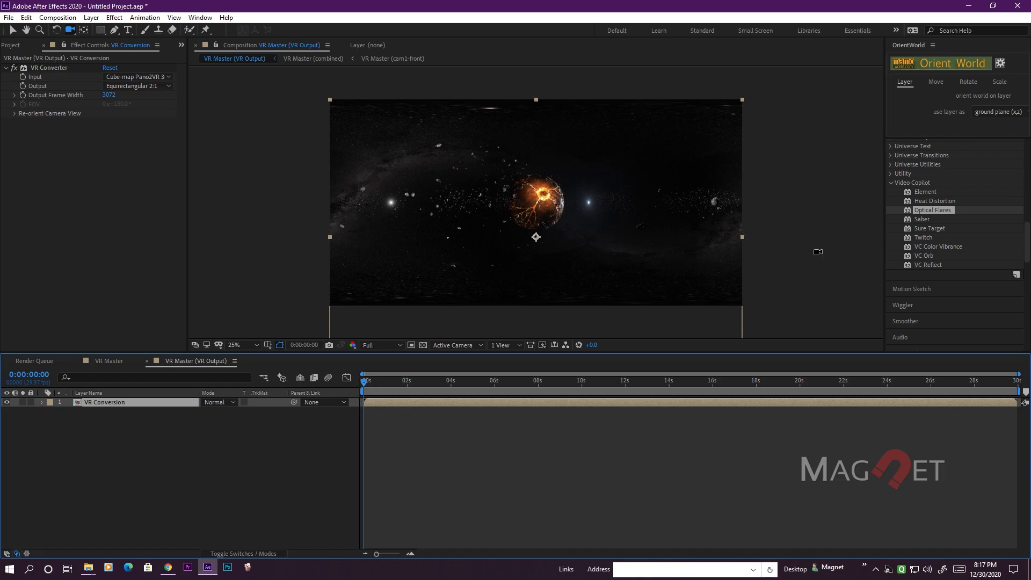
scroll(933, 218, up, 15)
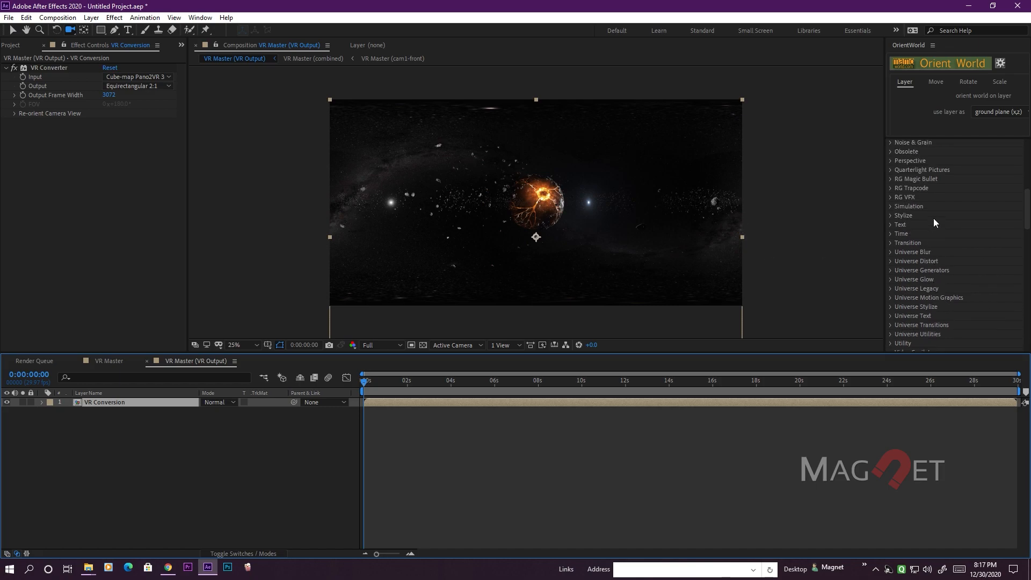
scroll(933, 218, down, 3)
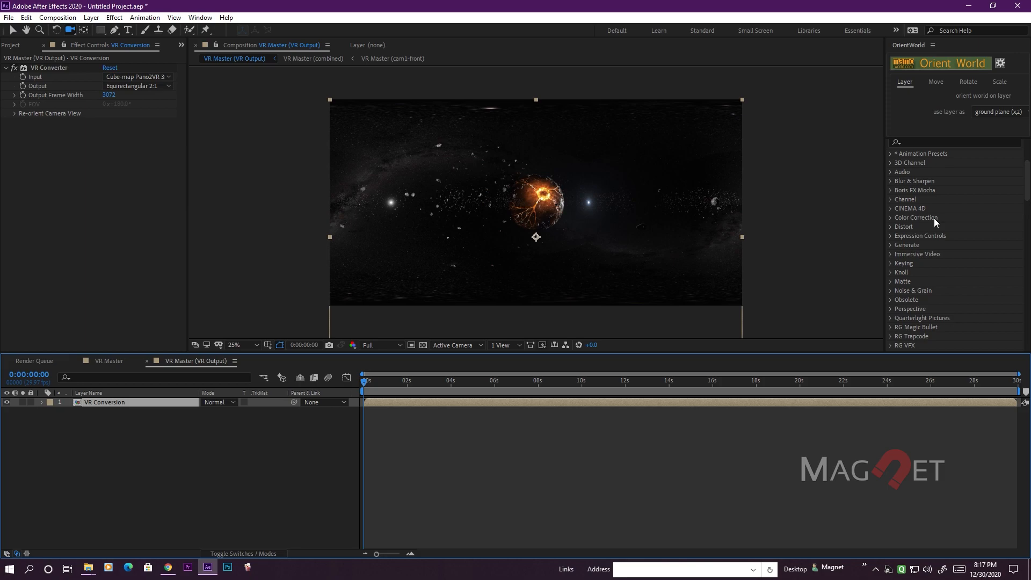
click(890, 253)
scroll(924, 261, down, 1)
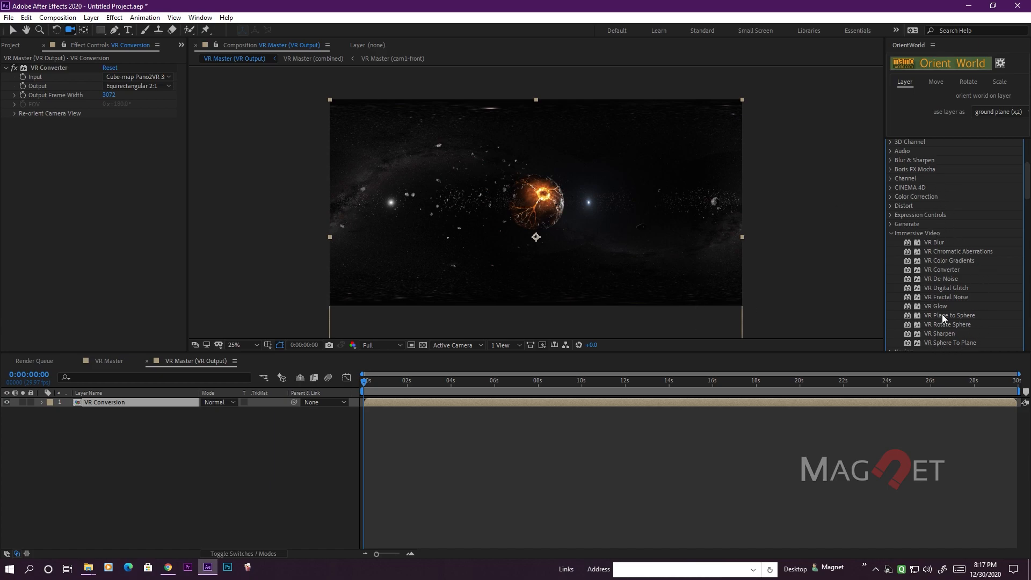
scroll(942, 314, down, 4)
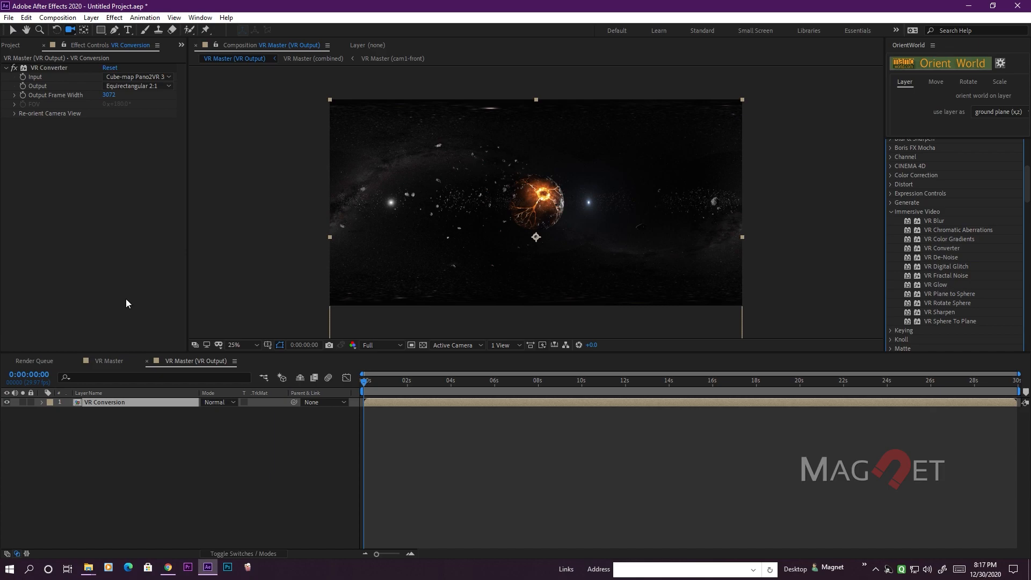
click(119, 403)
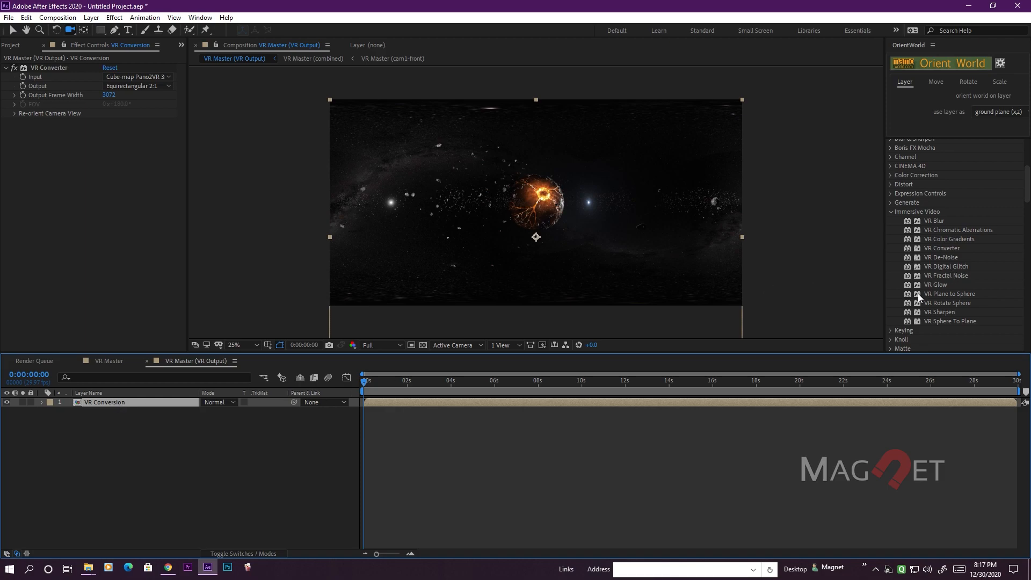
double_click(936, 285)
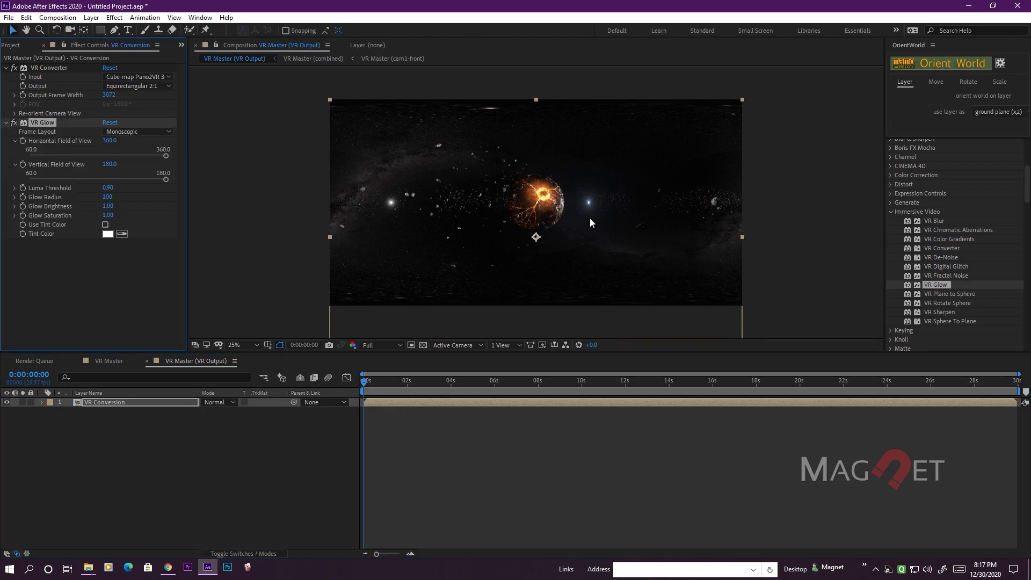
Step: Set the VR Glow luma threshold to 0.08 and the glow radius to 335
scroll(561, 247, up, 4)
scroll(633, 251, down, 2)
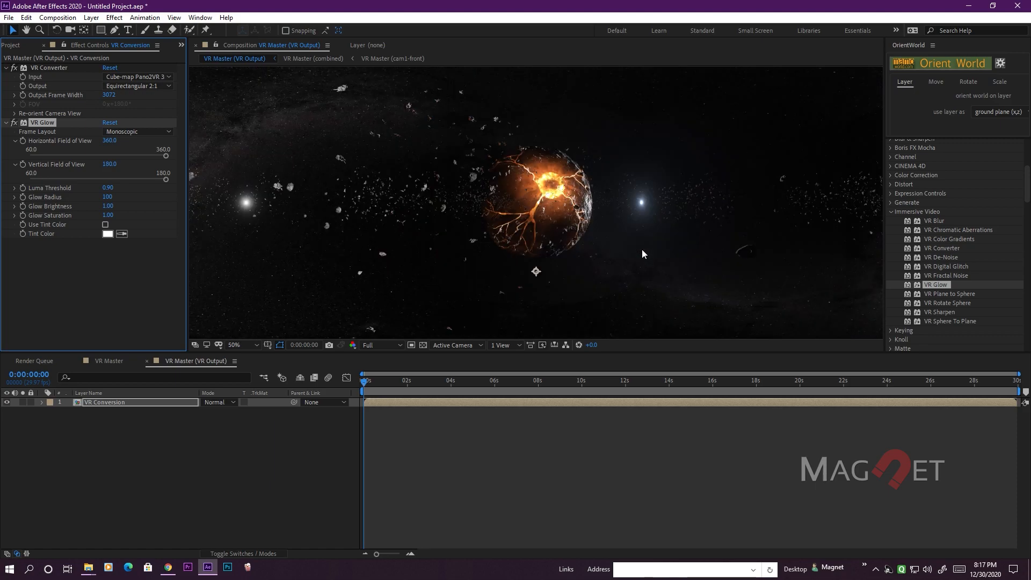
scroll(541, 237, up, 2)
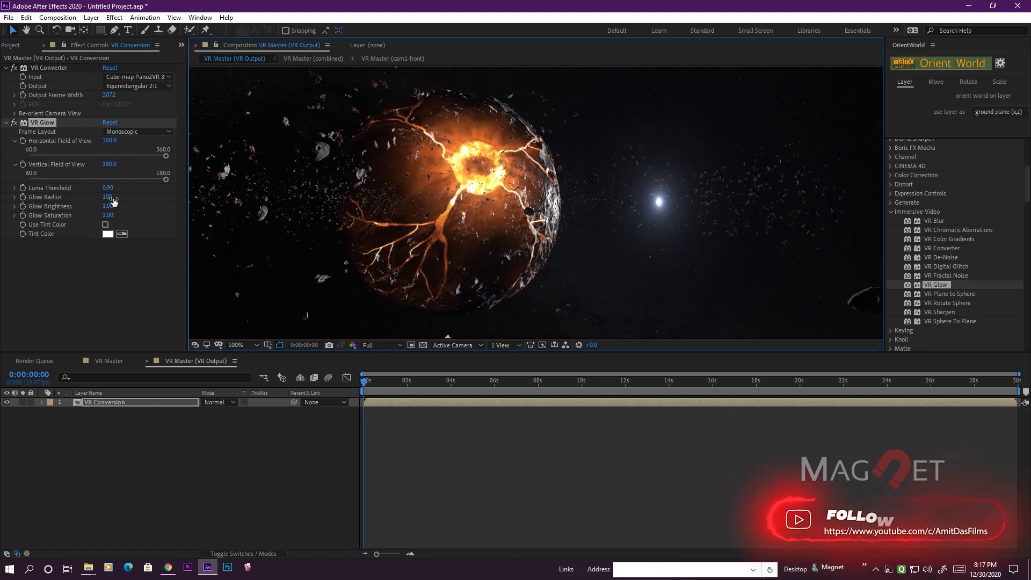
drag(112, 189, 257, 201)
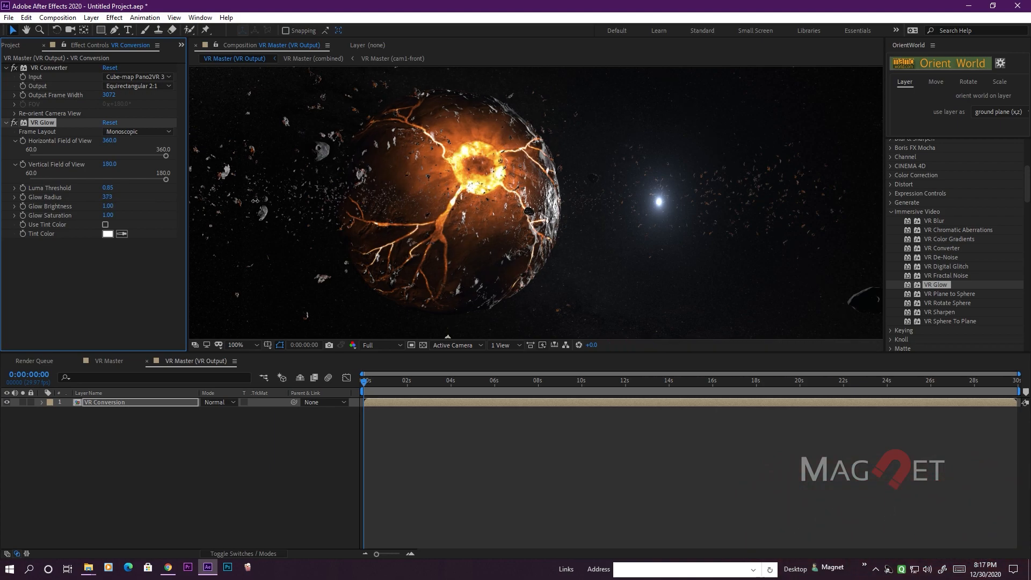
drag(108, 188, 84, 204)
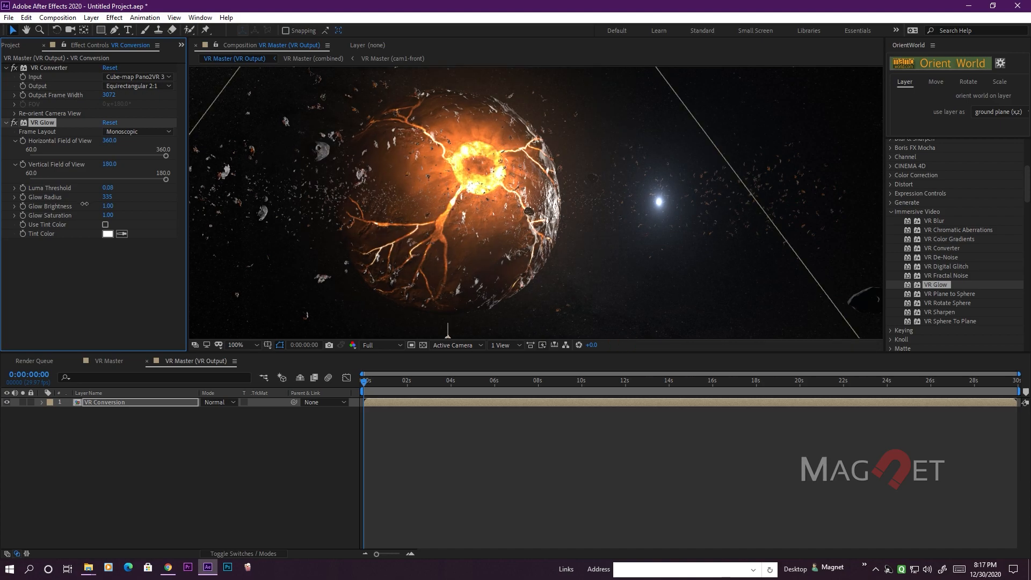
Step: Choose an orange tint color for VR Glow and turn on Use Tint Color
click(109, 234)
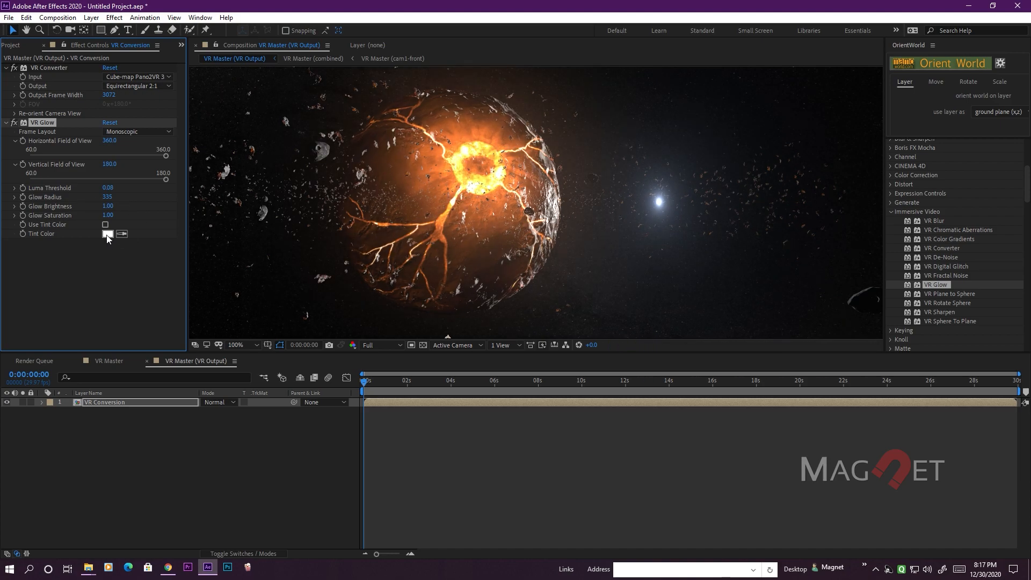
drag(178, 279, 184, 272)
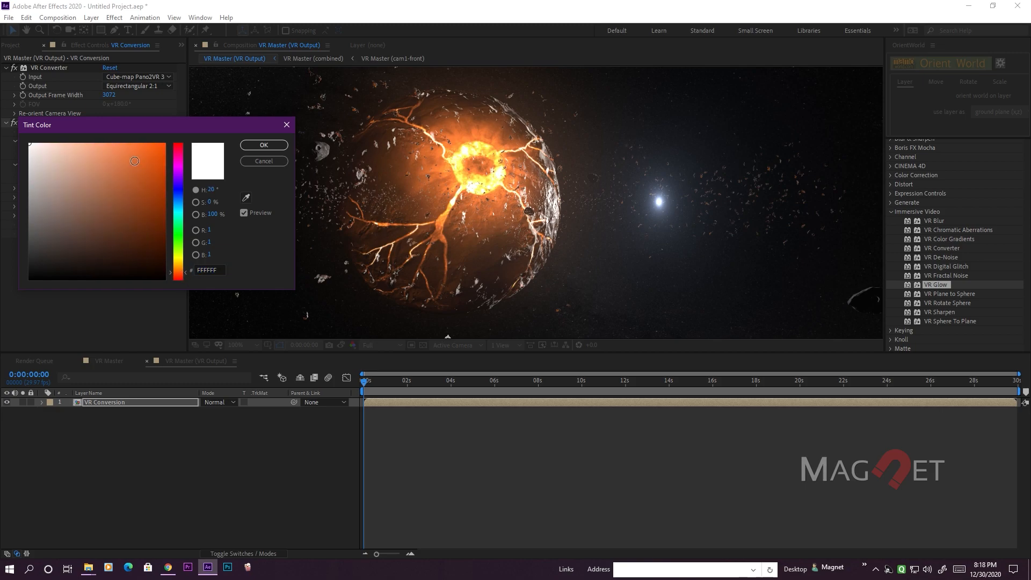
drag(135, 166, 145, 140)
click(250, 146)
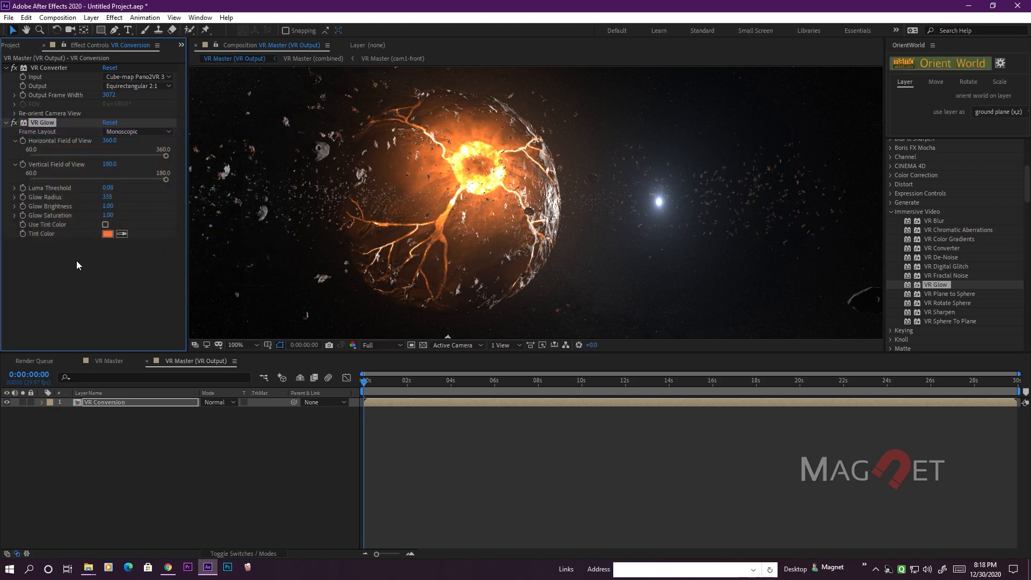
click(105, 225)
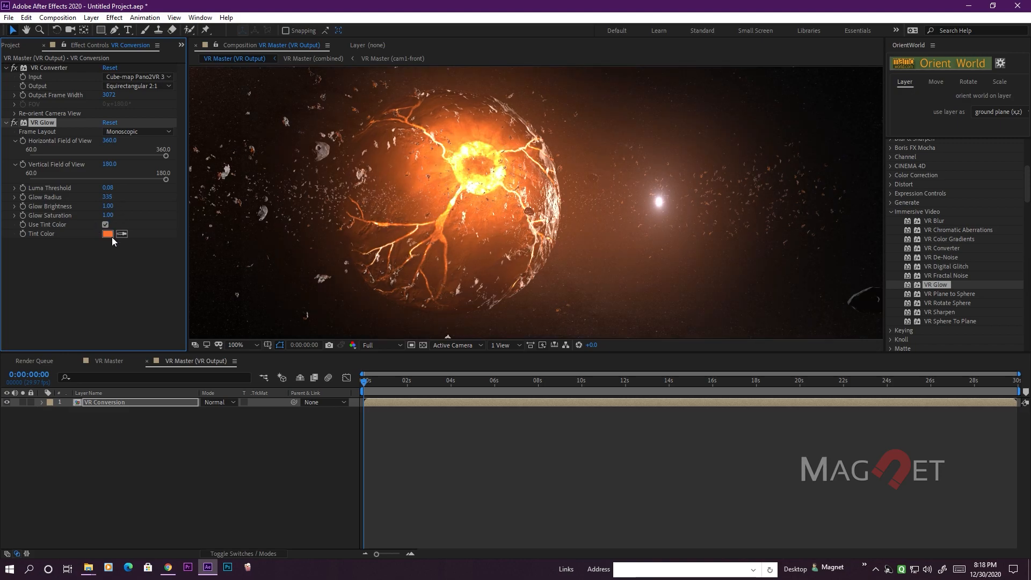
Step: Set the VR Glow tint color to E1540F, the glow radius to 37 and the luma threshold to 0.36
click(106, 234)
click(156, 159)
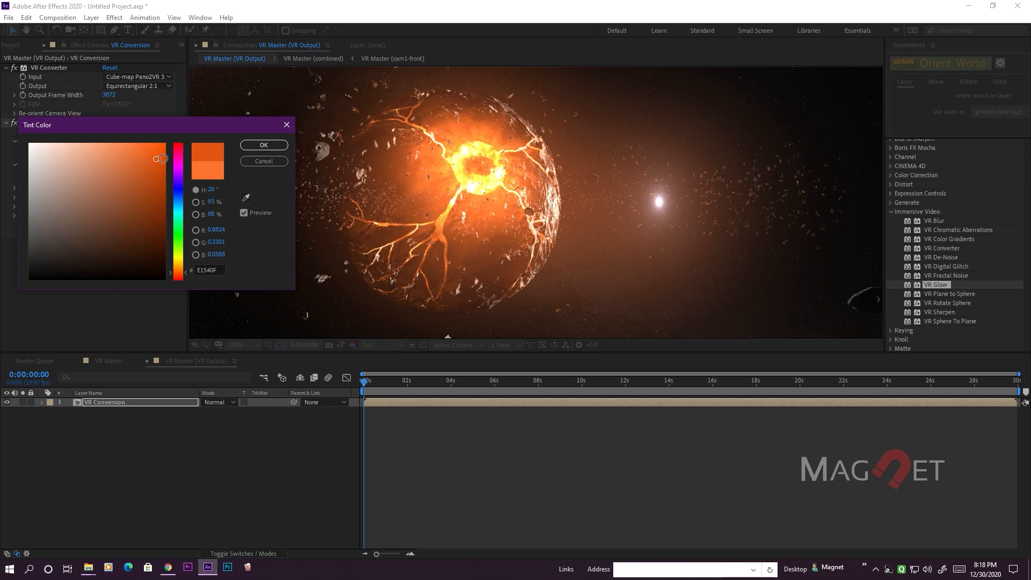
click(250, 146)
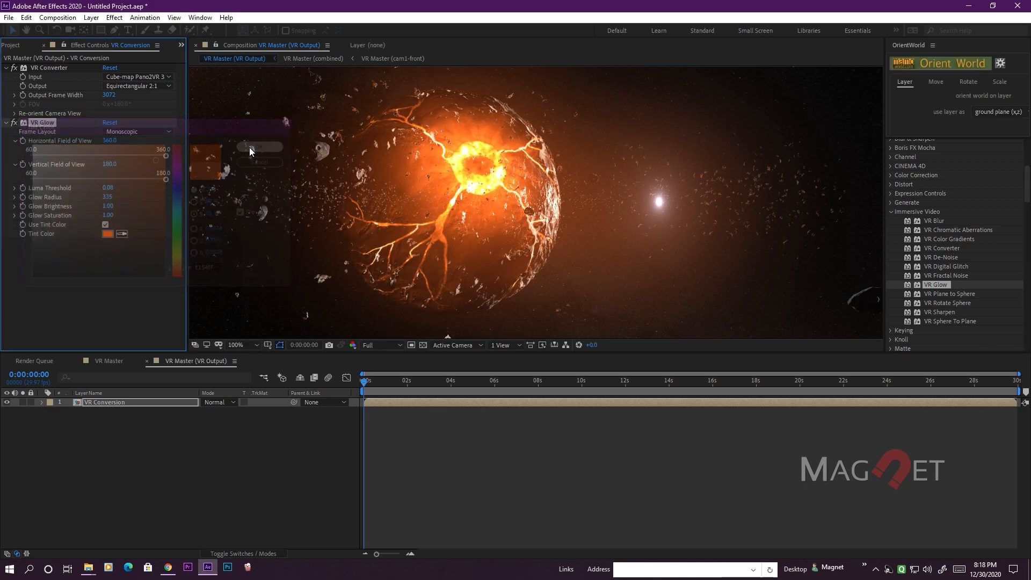
drag(107, 196, 11, 256)
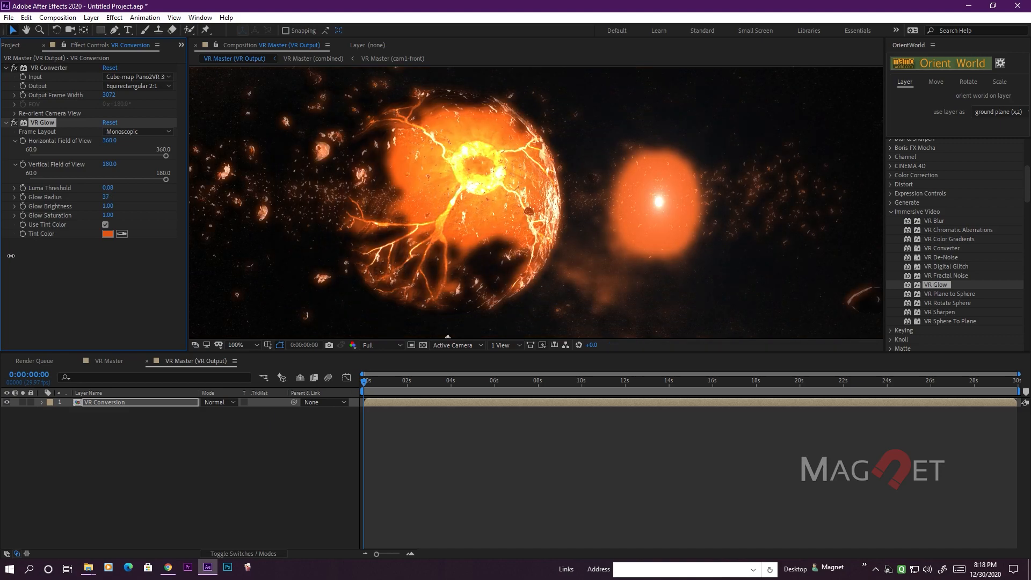
drag(108, 188, 132, 188)
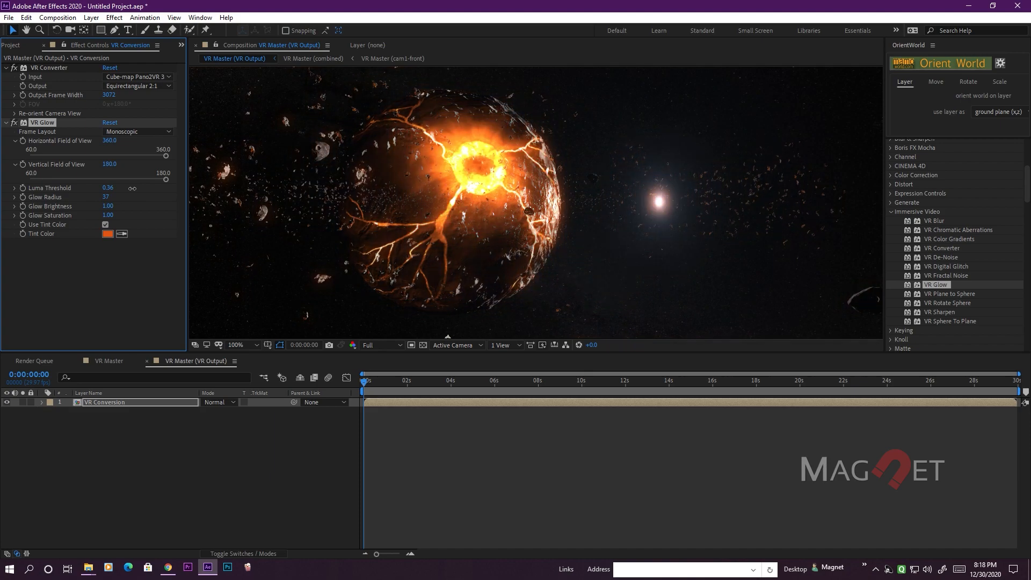
Step: Duplicate the VR Glow effect and set the copy's luma threshold to 0.67 and glow radius to 400
key(ctrl+d)
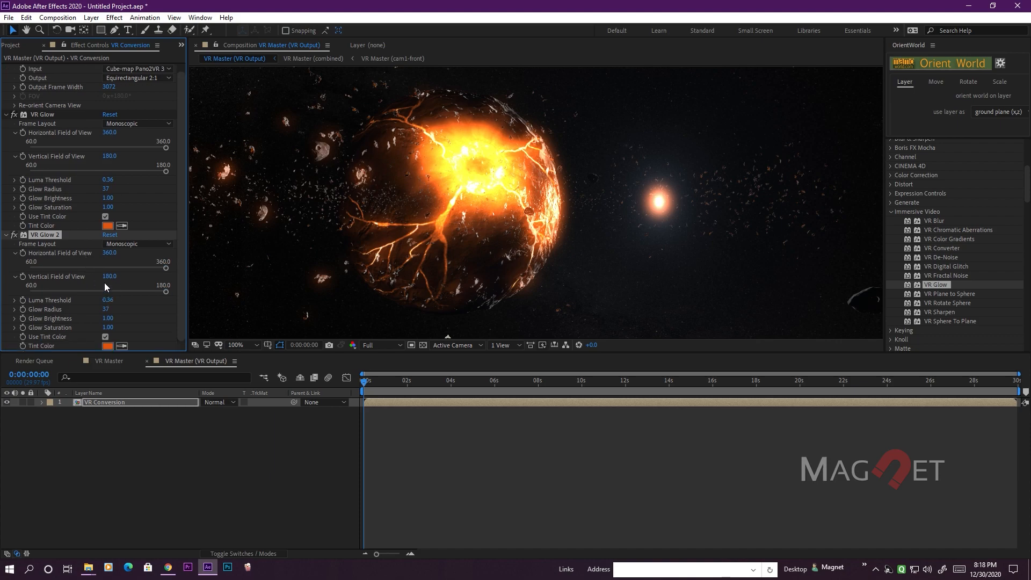
drag(108, 299, 241, 310)
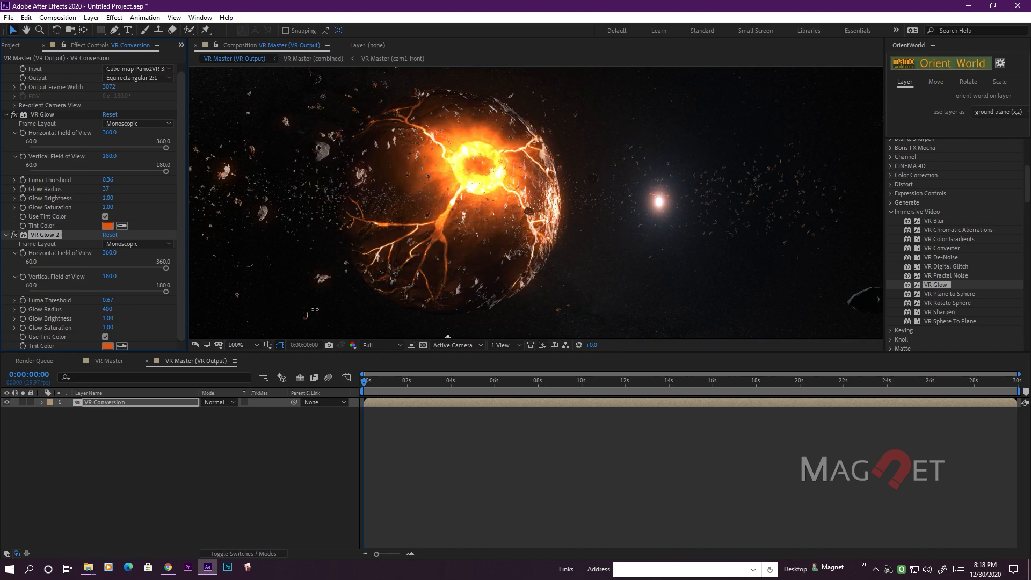
Step: Examine the glow across the whole VR output at several times, ending at 0:00:28:28
scroll(523, 243, down, 2)
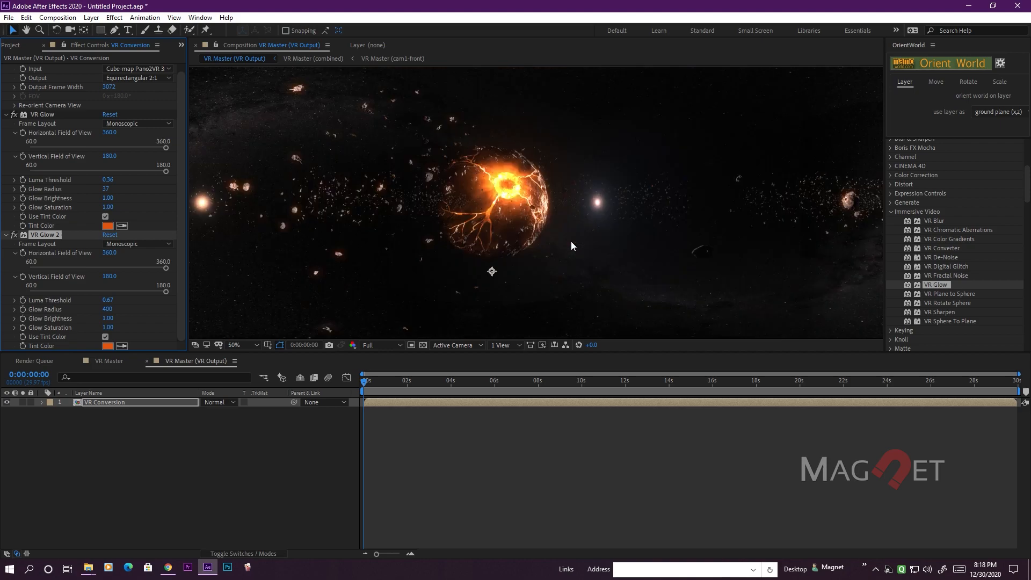
scroll(570, 243, up, 1)
scroll(569, 243, down, 2)
scroll(566, 245, up, 1)
click(511, 382)
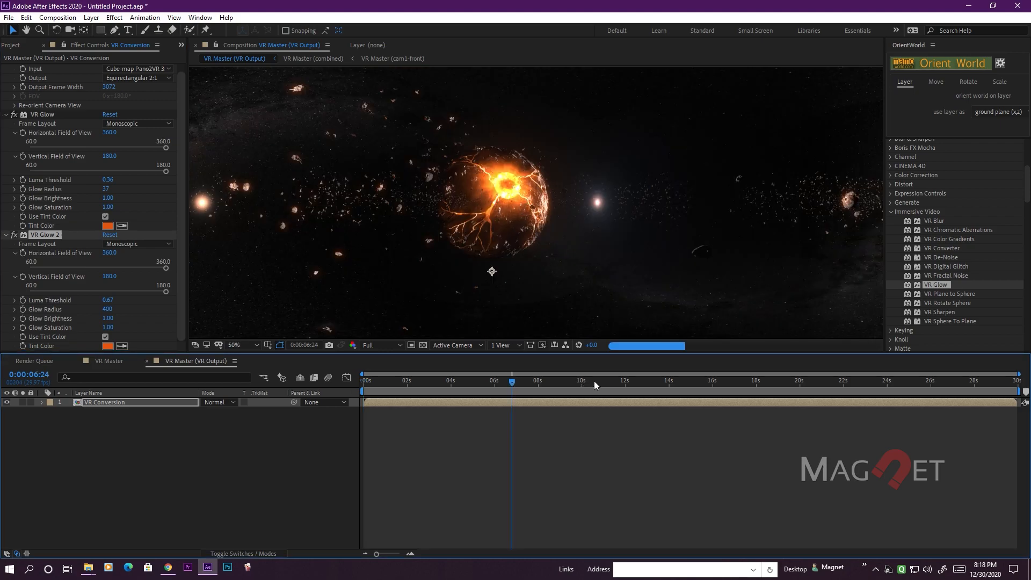
click(679, 380)
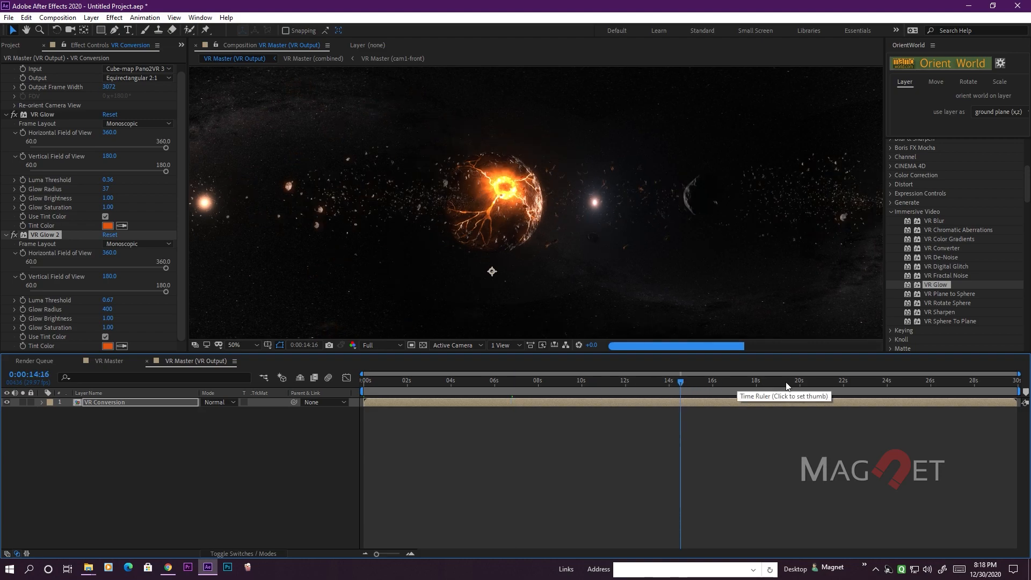
click(836, 384)
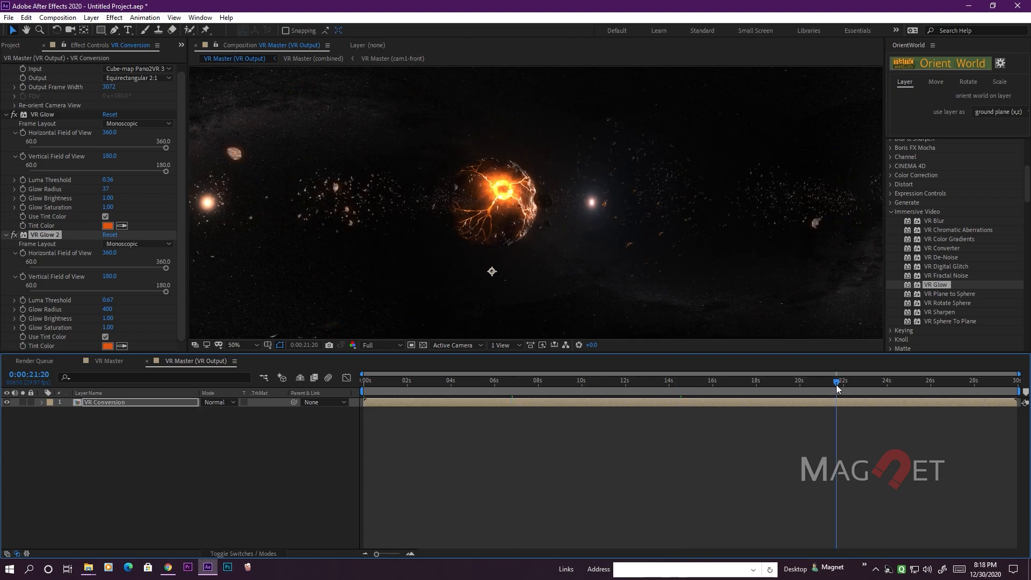
click(907, 386)
click(953, 388)
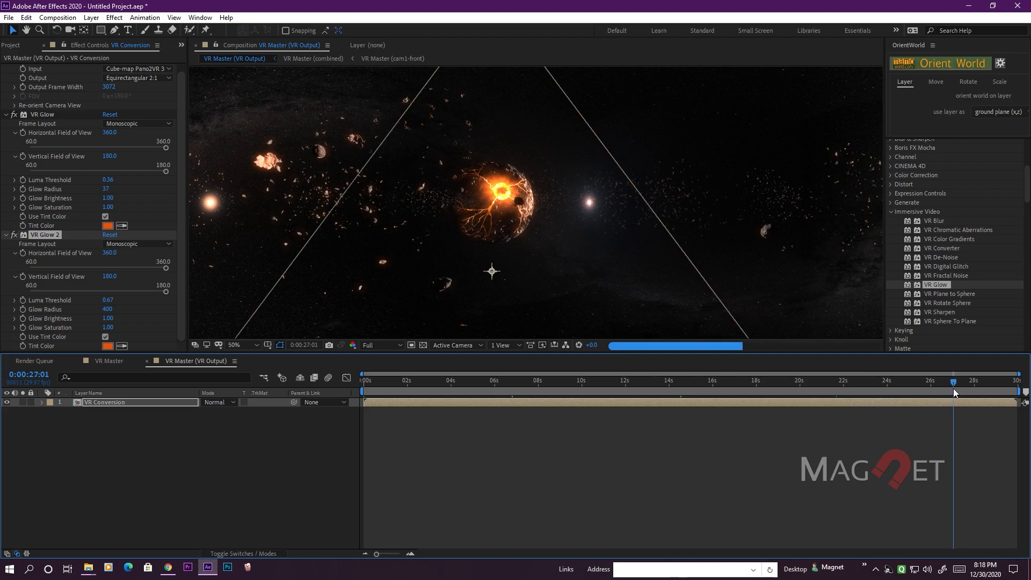
click(995, 388)
click(995, 388)
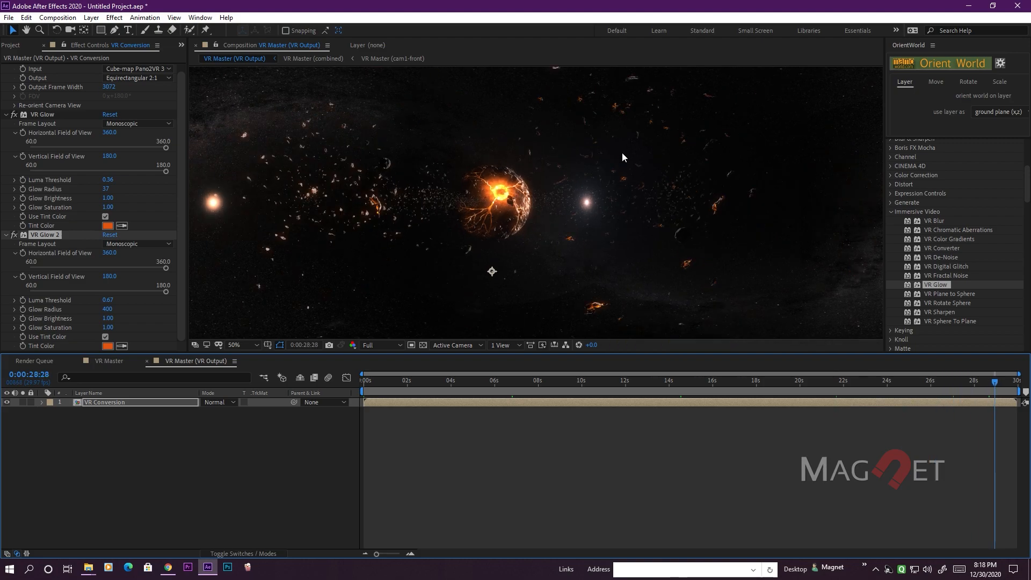
Step: Apply the Immersive Video effect VR Sphere To Plane to the VR Conversion layer
click(149, 483)
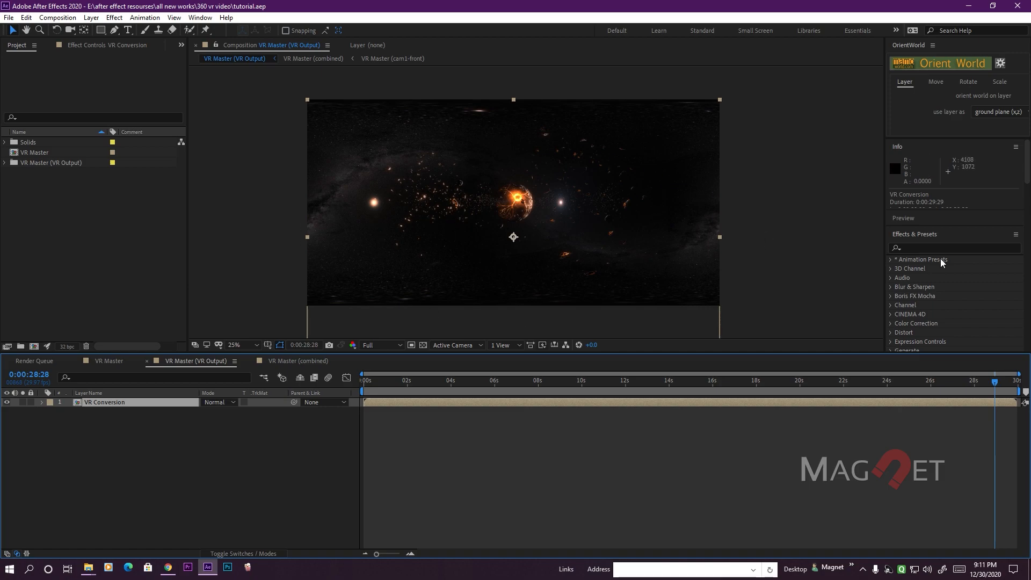
scroll(929, 282, down, 5)
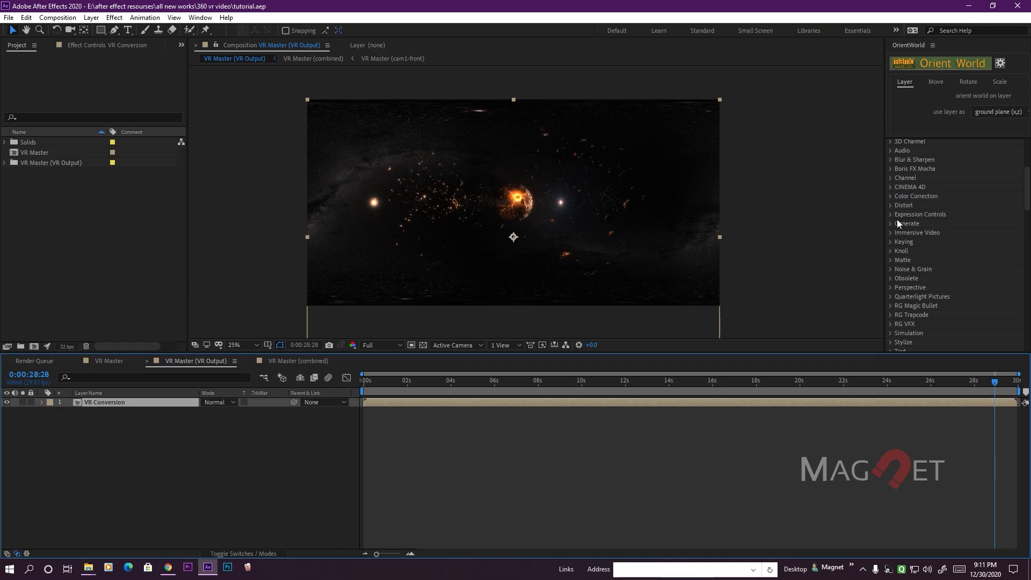
click(889, 234)
scroll(934, 245, down, 2)
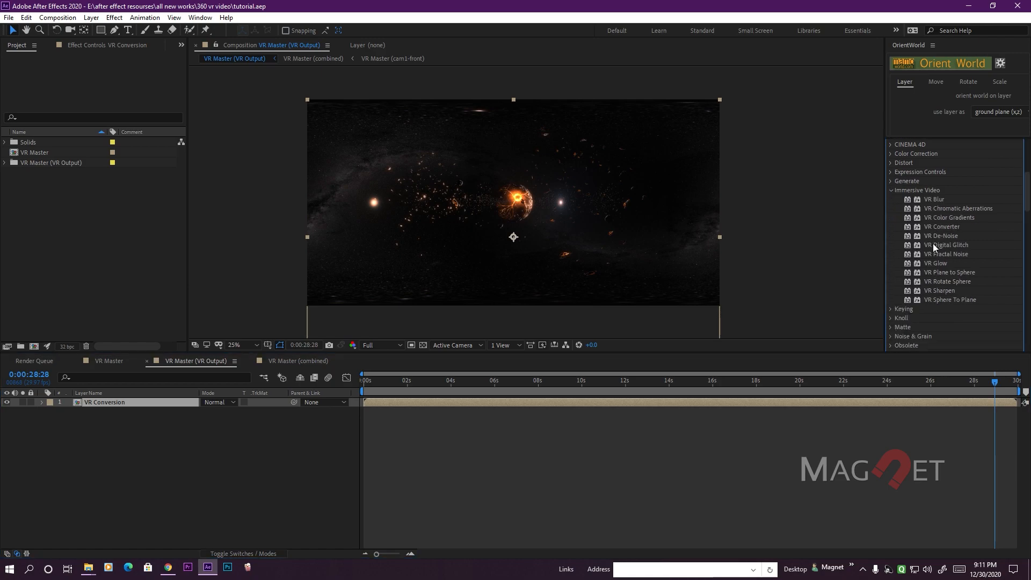
click(940, 299)
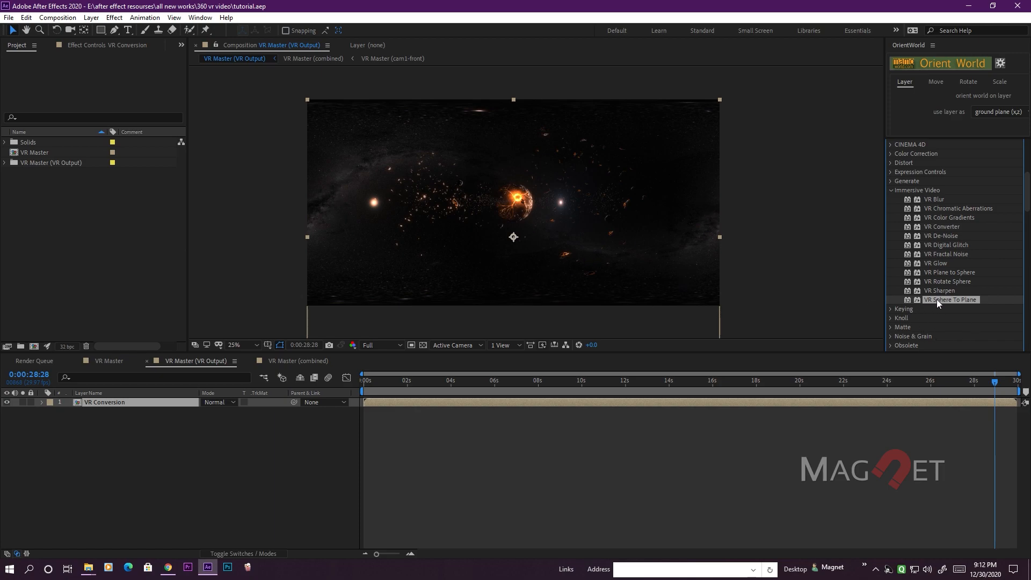
drag(945, 298, 498, 240)
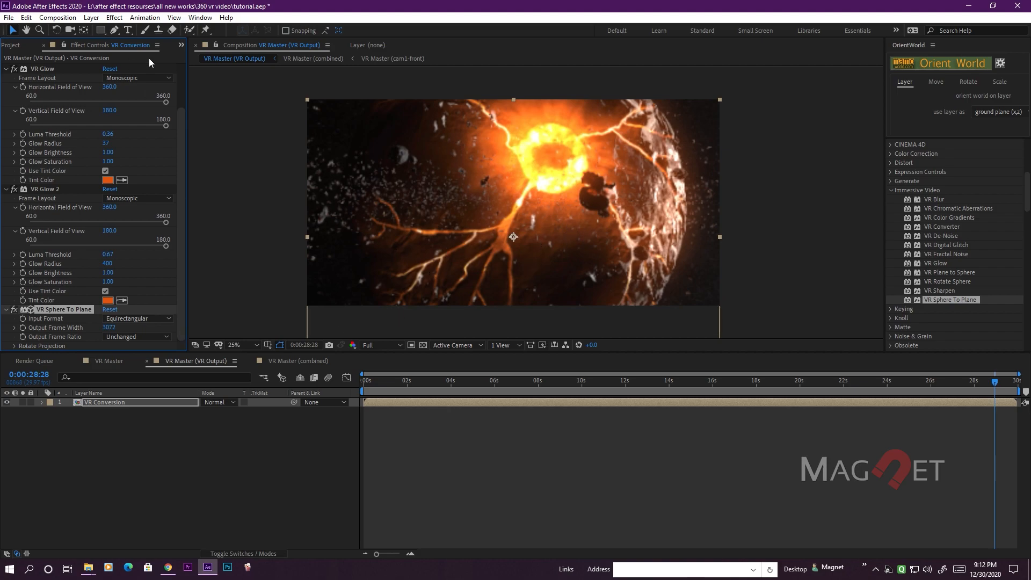
Step: Add a two-node camera with a 15 mm focal length to the VR output composition
click(92, 17)
mouse_move(102, 31)
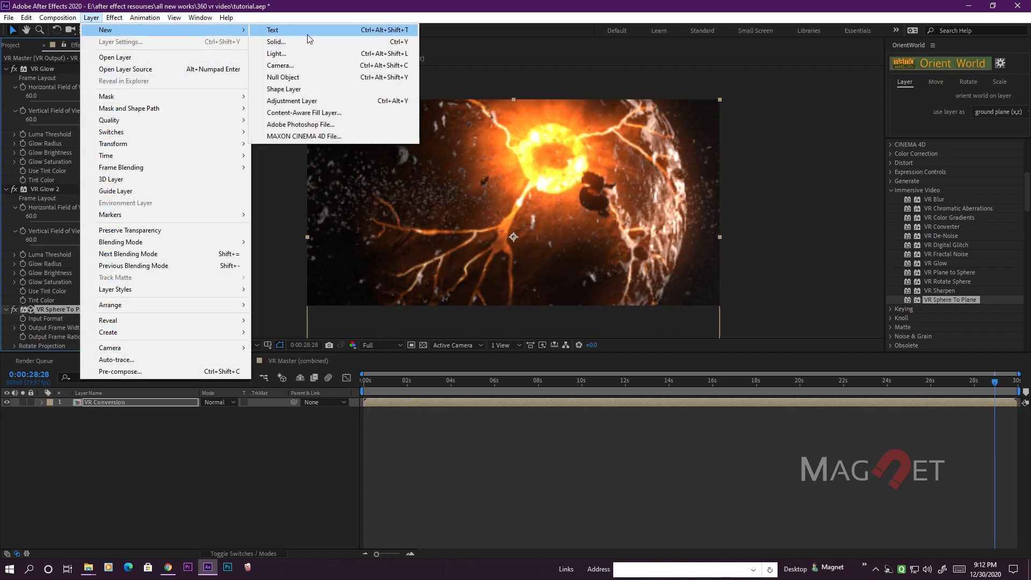
click(290, 65)
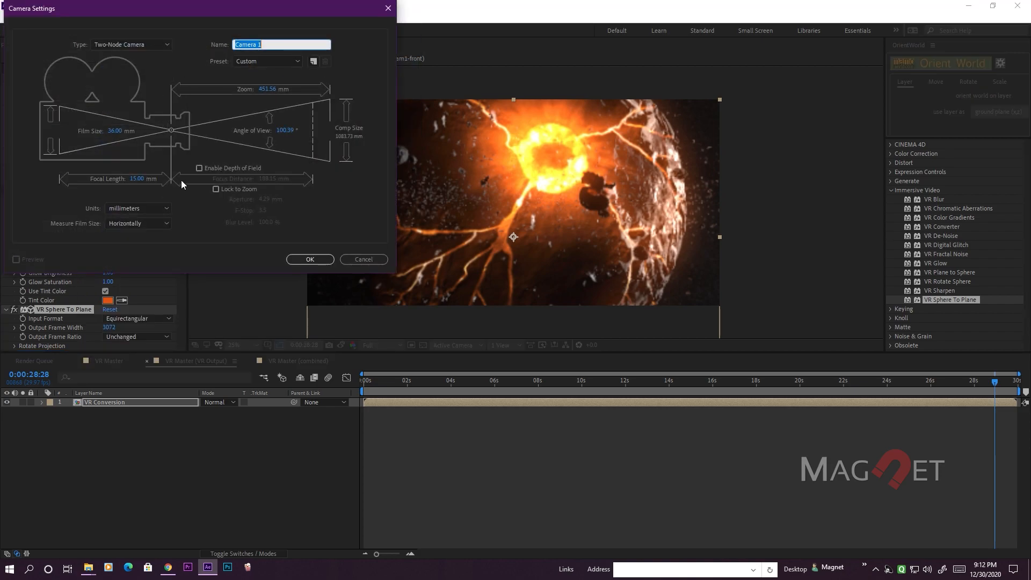
click(304, 262)
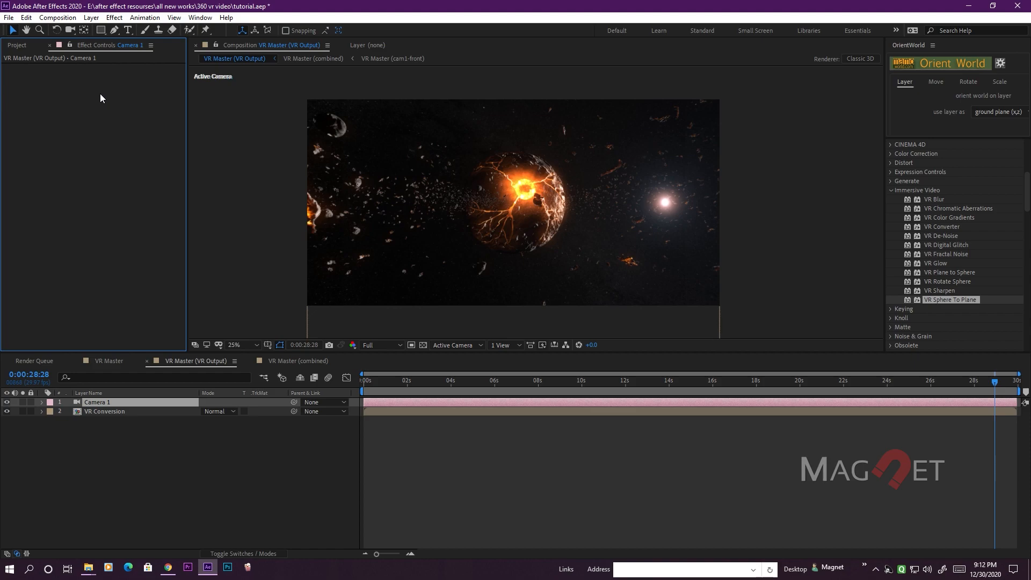
Step: Orbit the camera to look around the 360° scene and set the preview resolution to Half
click(70, 29)
drag(473, 216, 460, 219)
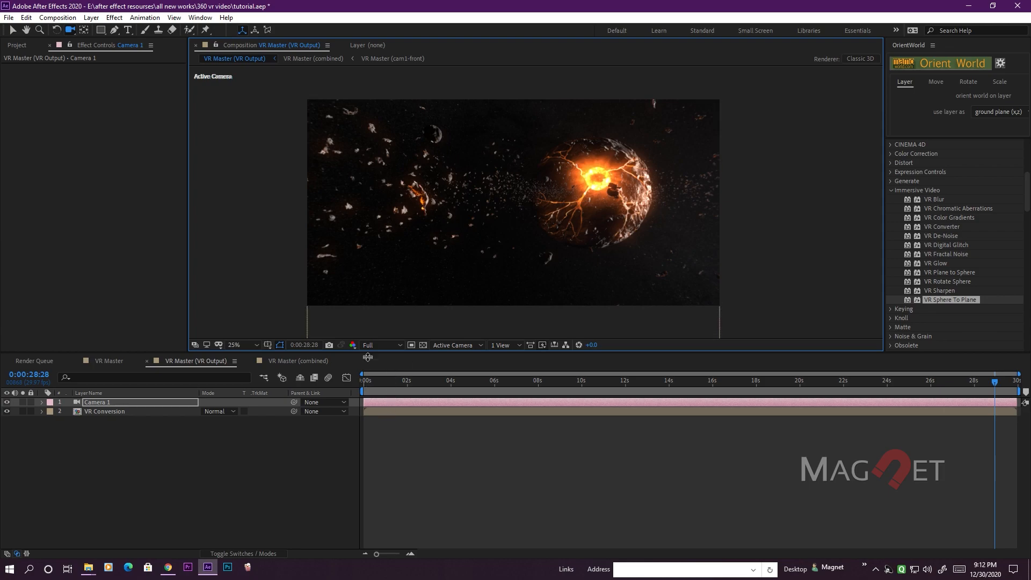
click(376, 345)
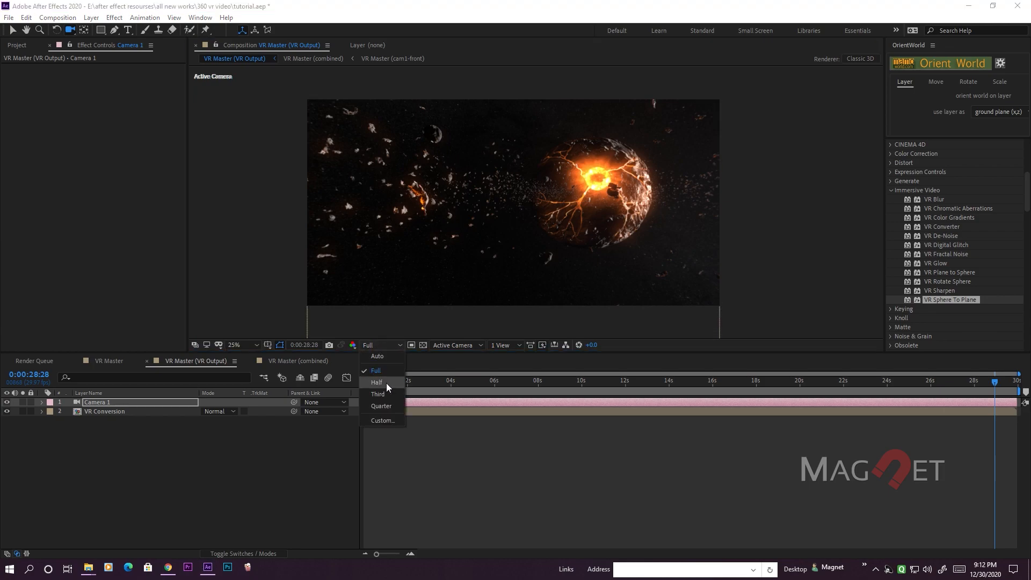
click(385, 382)
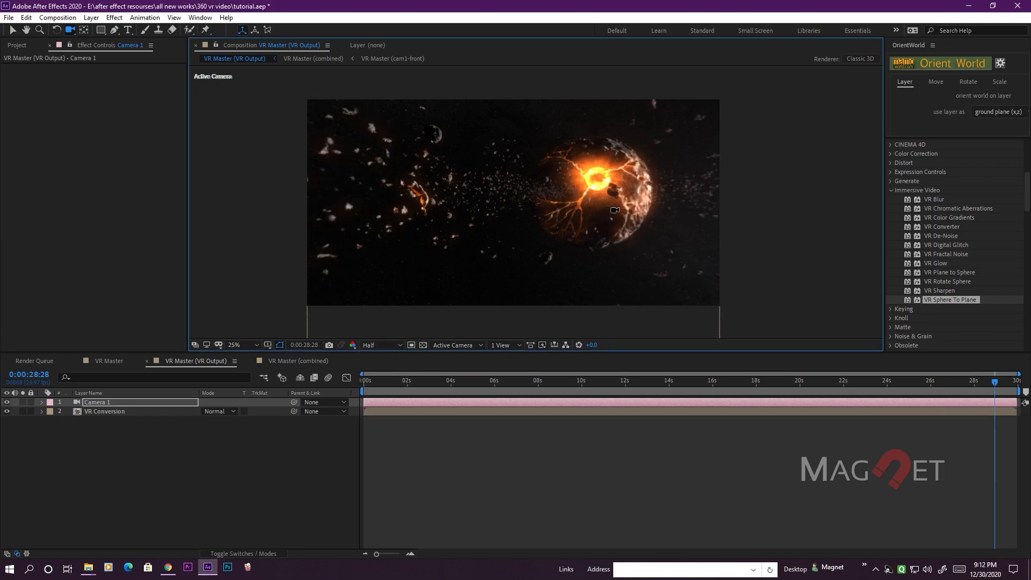
drag(585, 217, 469, 267)
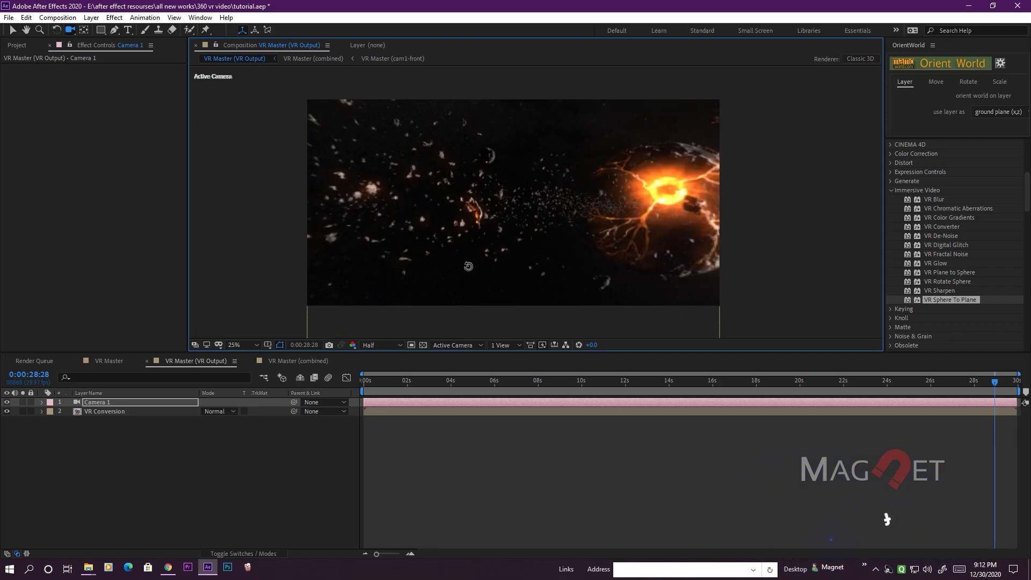
drag(584, 257, 584, 257)
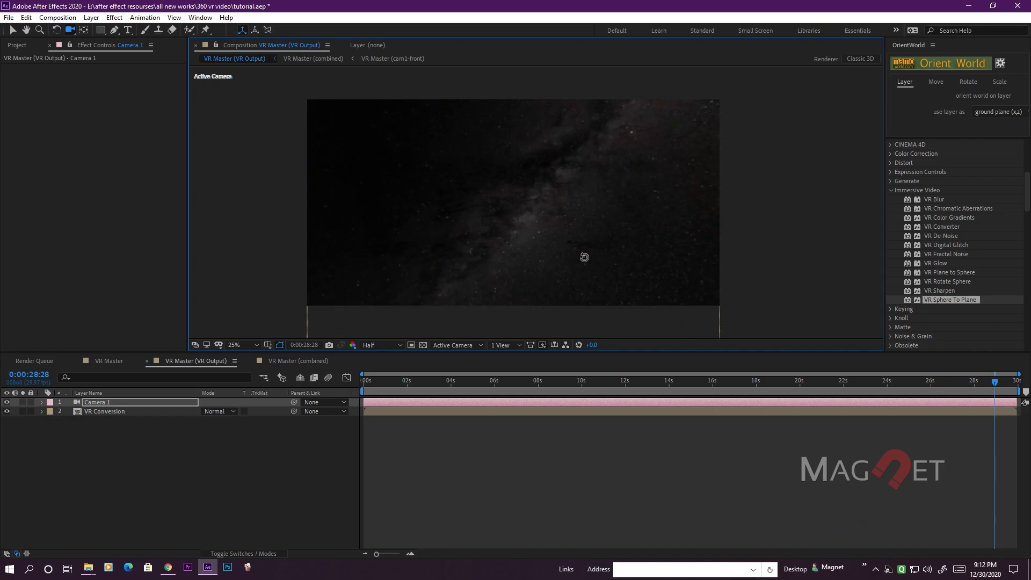
Step: Try Adaptive Resolution fast previews while orbiting the camera, and switch back to Off (Final Quality) for looking around
click(543, 344)
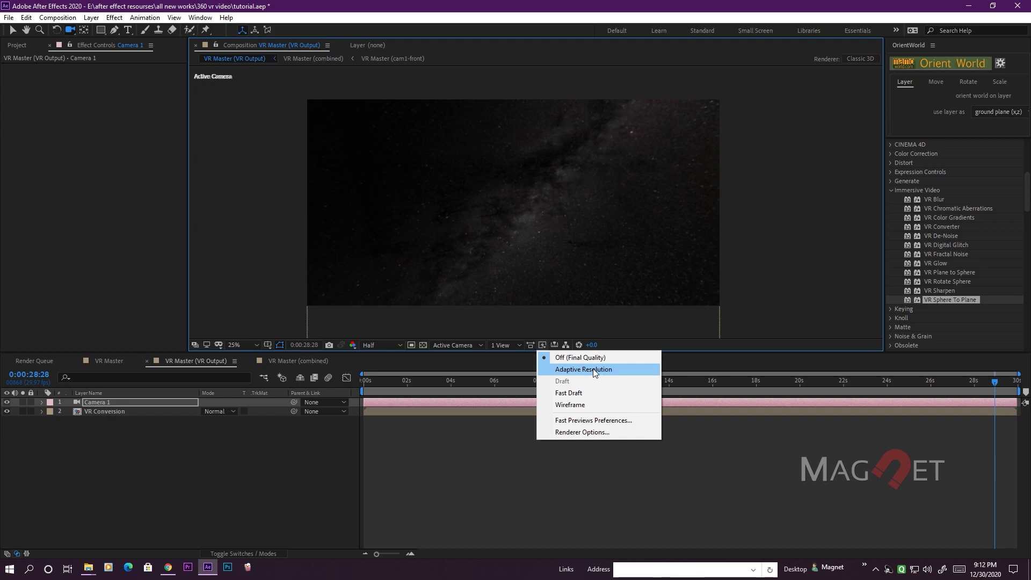
click(594, 370)
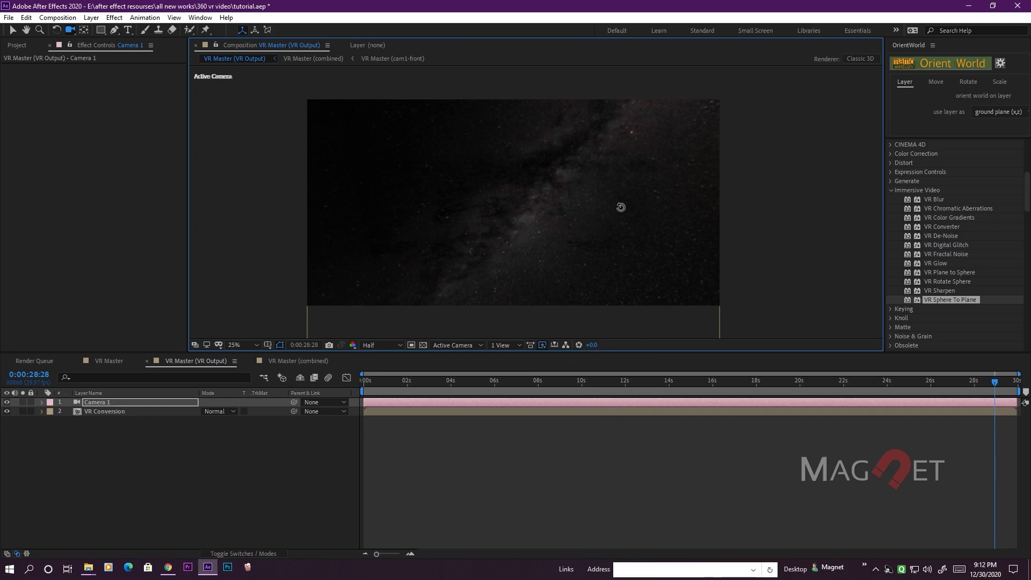
drag(620, 208, 543, 218)
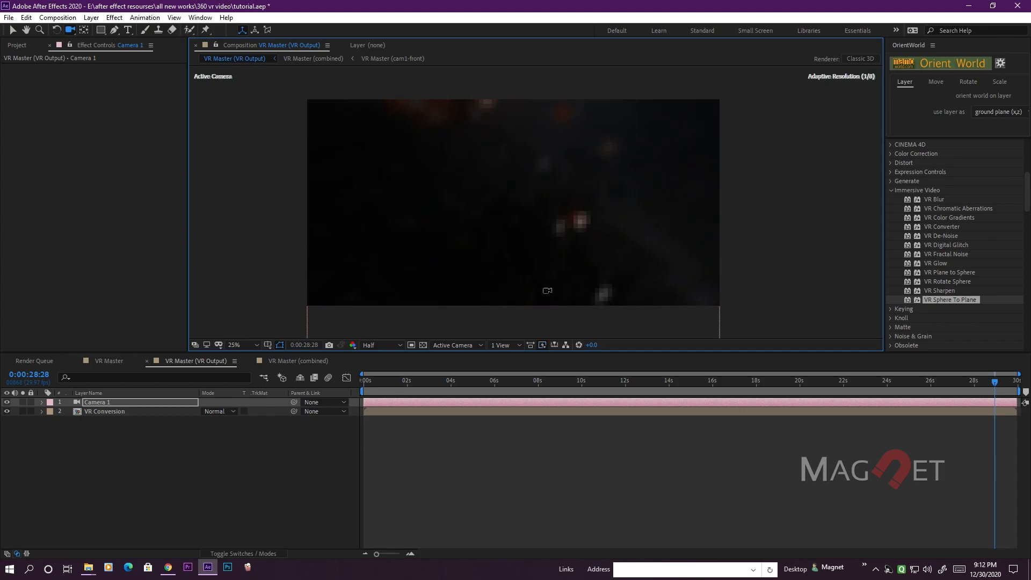
click(542, 344)
click(559, 357)
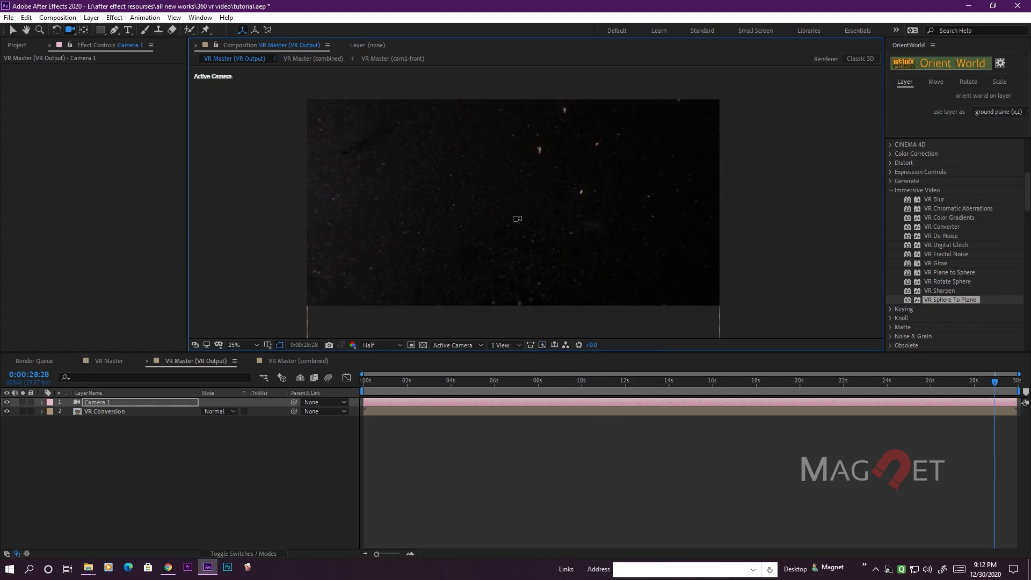
drag(502, 209, 449, 231)
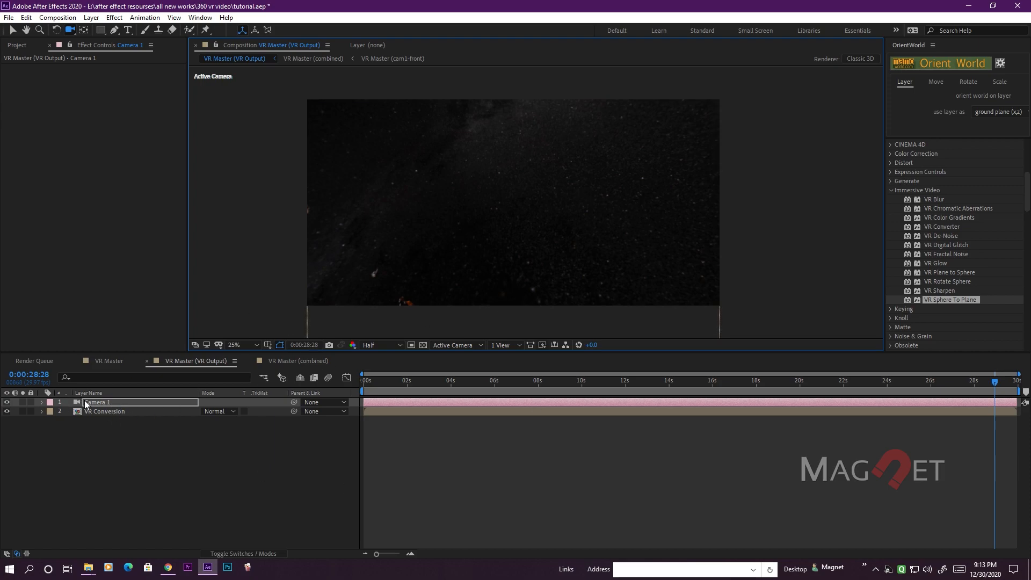
Step: Delete the Camera 1 layer and remove the VR Sphere To Plane effect from the VR Conversion layer
click(104, 403)
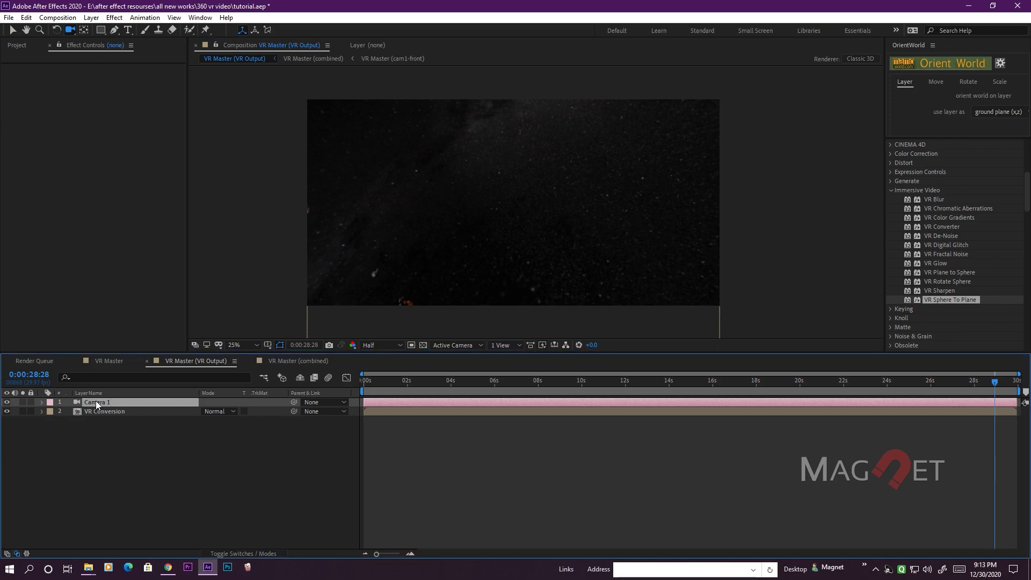
key(Delete)
click(96, 402)
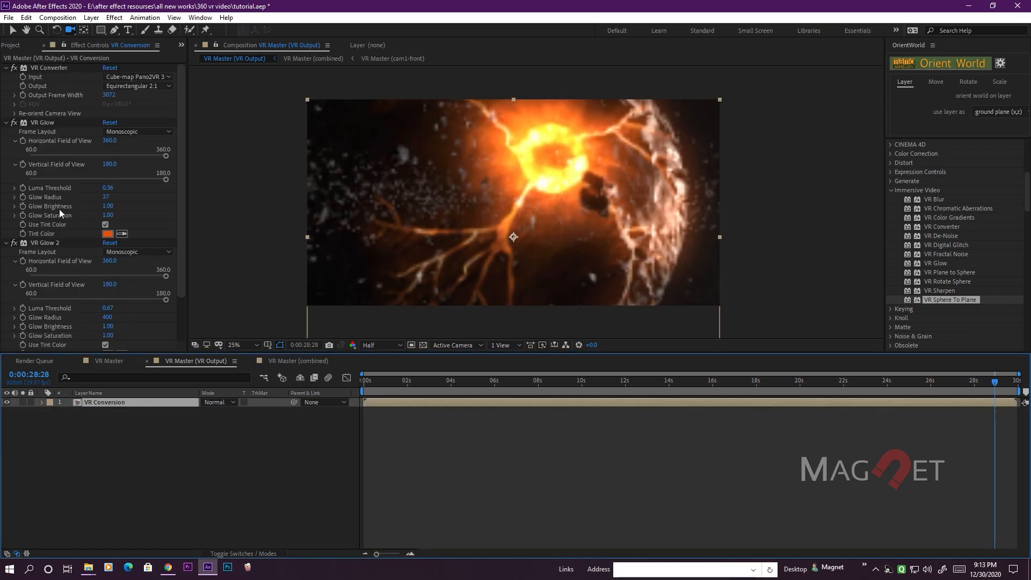
scroll(45, 268, down, 3)
click(62, 310)
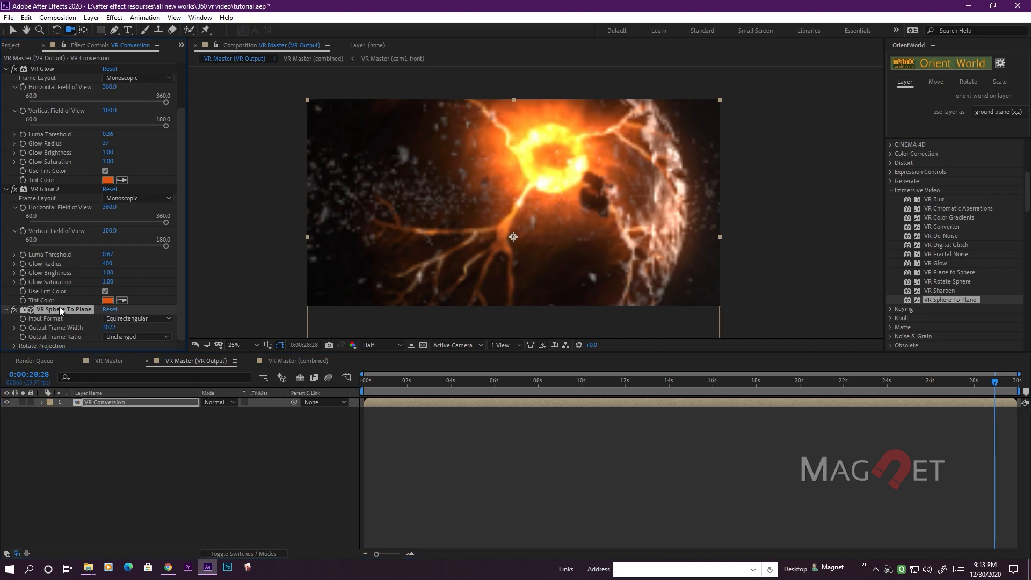
key(Delete)
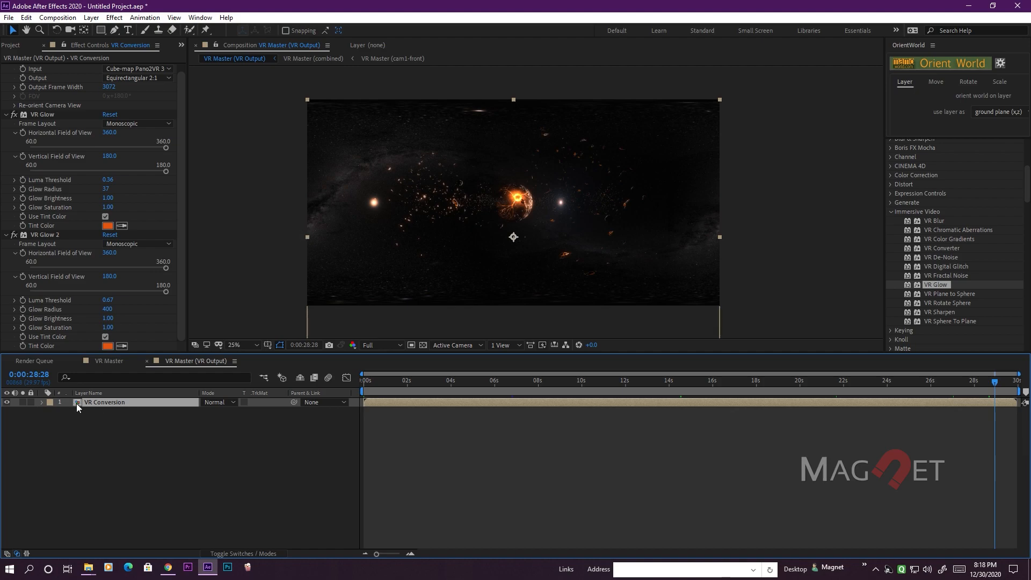
Step: Send the VR Master (VR Output) composition to the Adobe Media Encoder queue
click(17, 44)
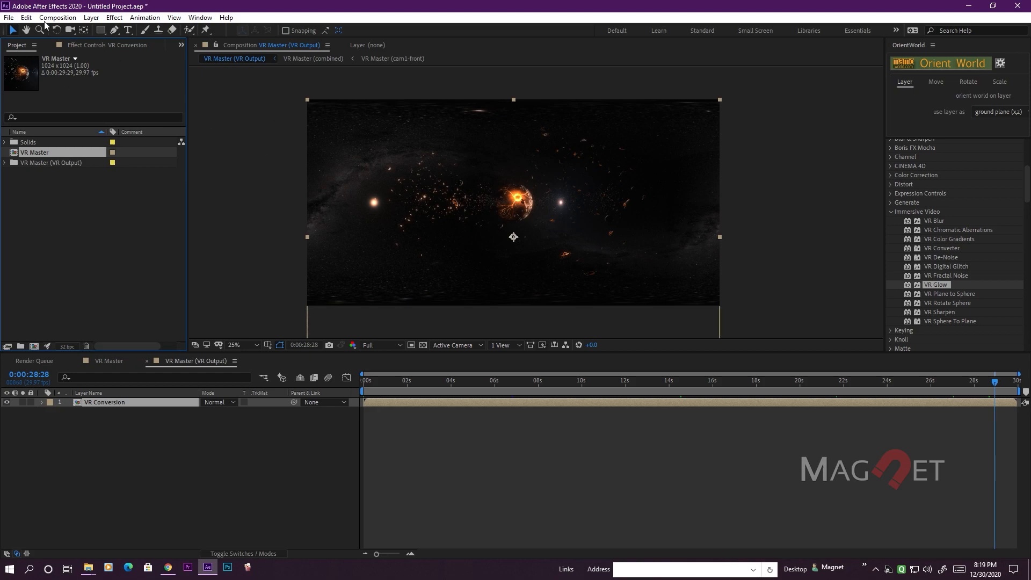
click(187, 361)
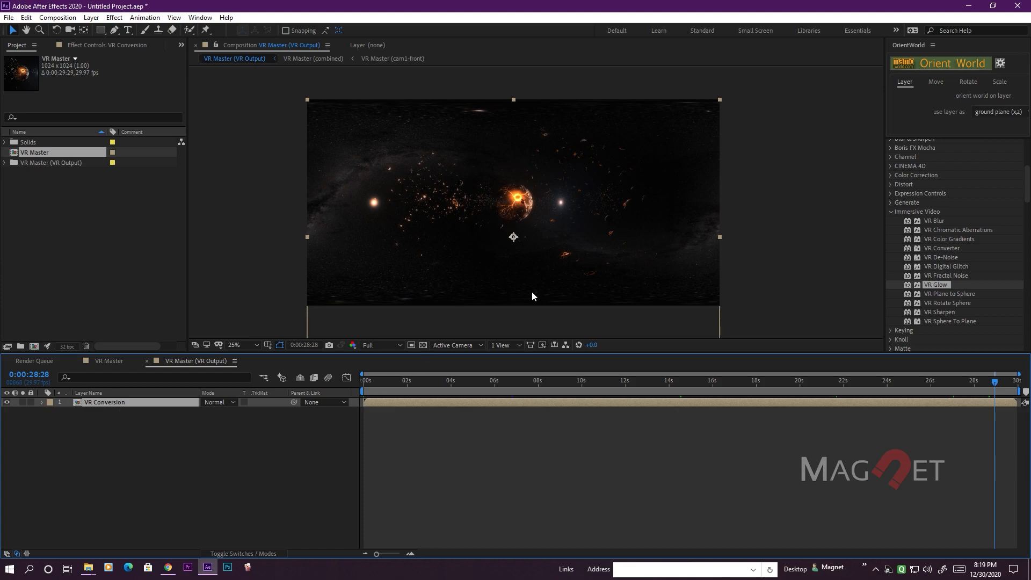
click(58, 17)
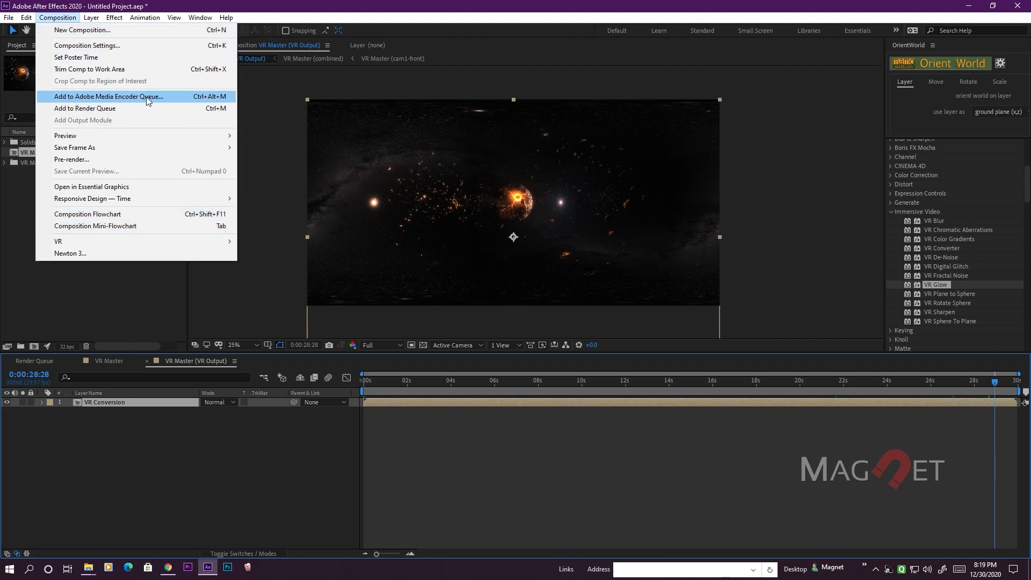
click(162, 96)
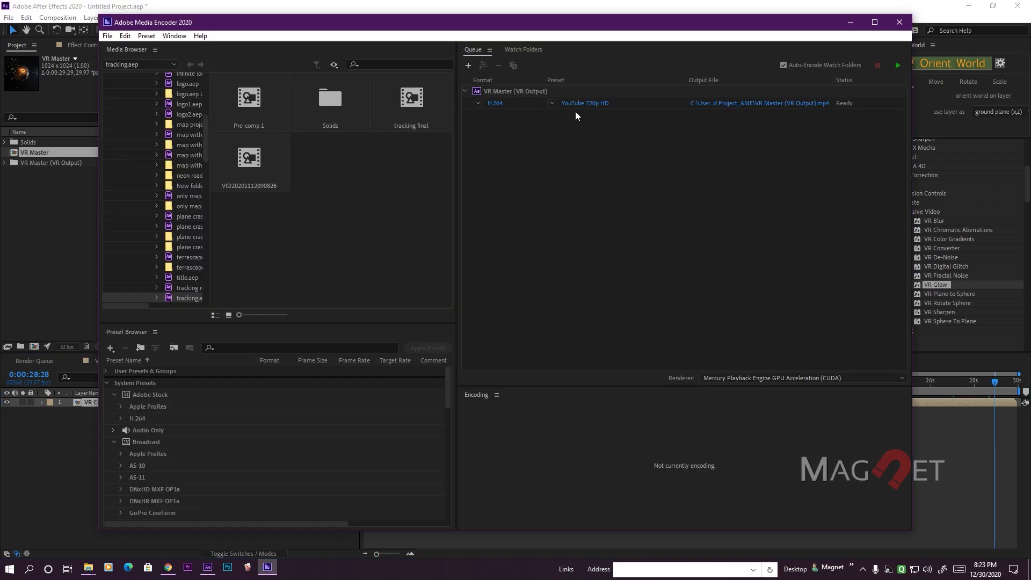
Step: Enable Video Is VR and Use Maximum Render Quality in the queued H.264 job's export settings and apply them
click(584, 103)
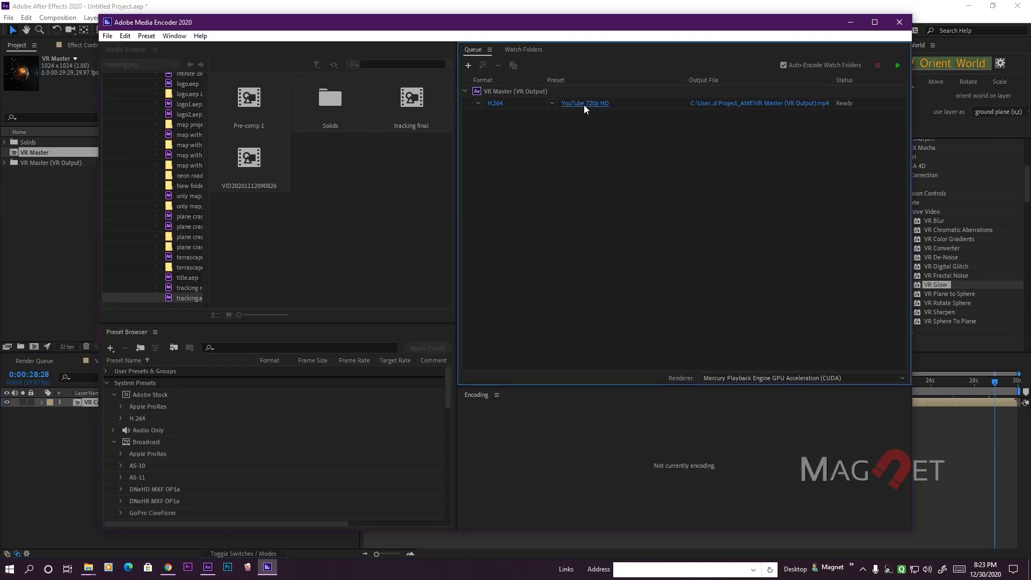
scroll(571, 317, down, 5)
scroll(571, 314, down, 5)
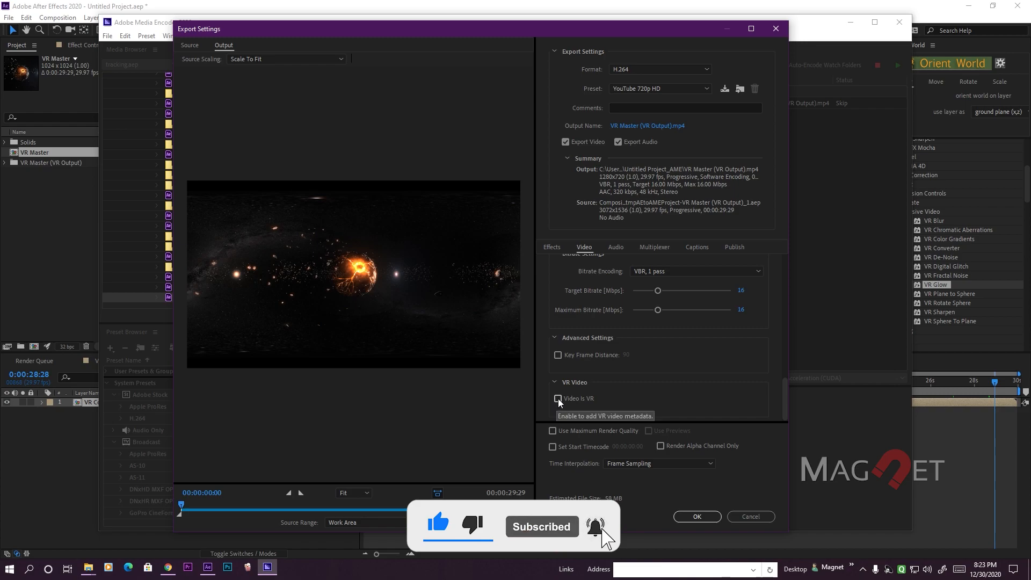
click(558, 398)
click(553, 430)
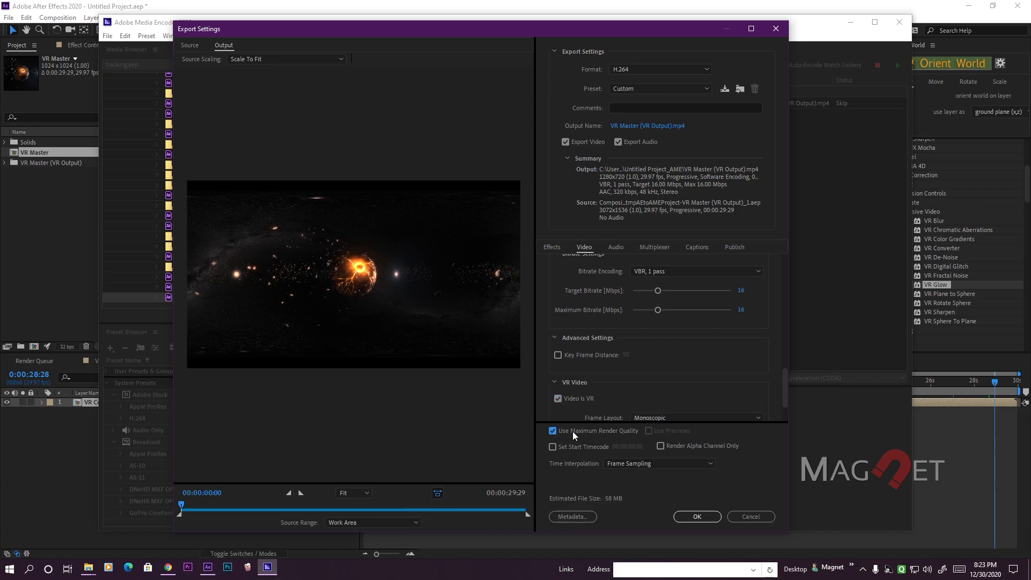
click(616, 248)
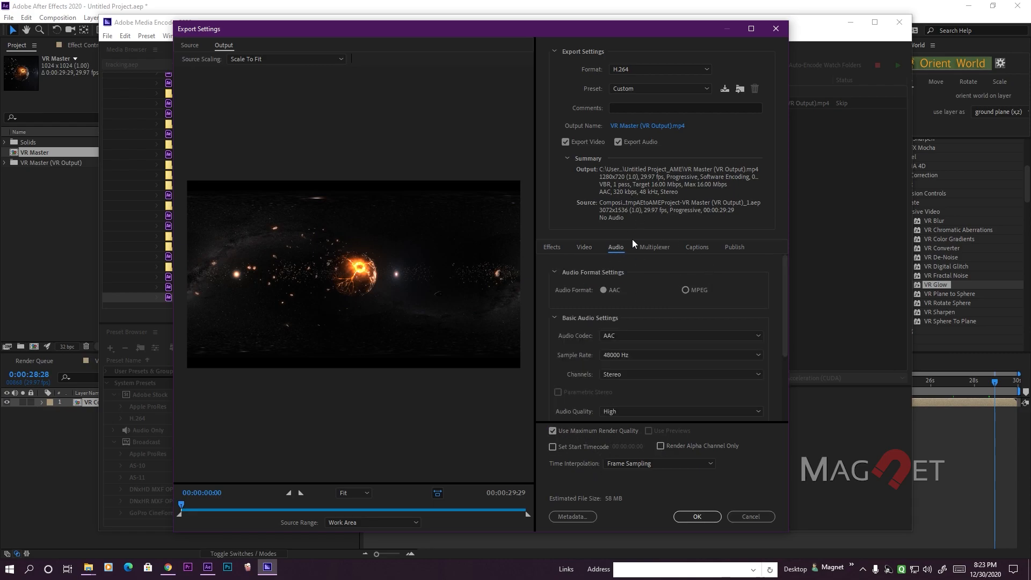
click(696, 516)
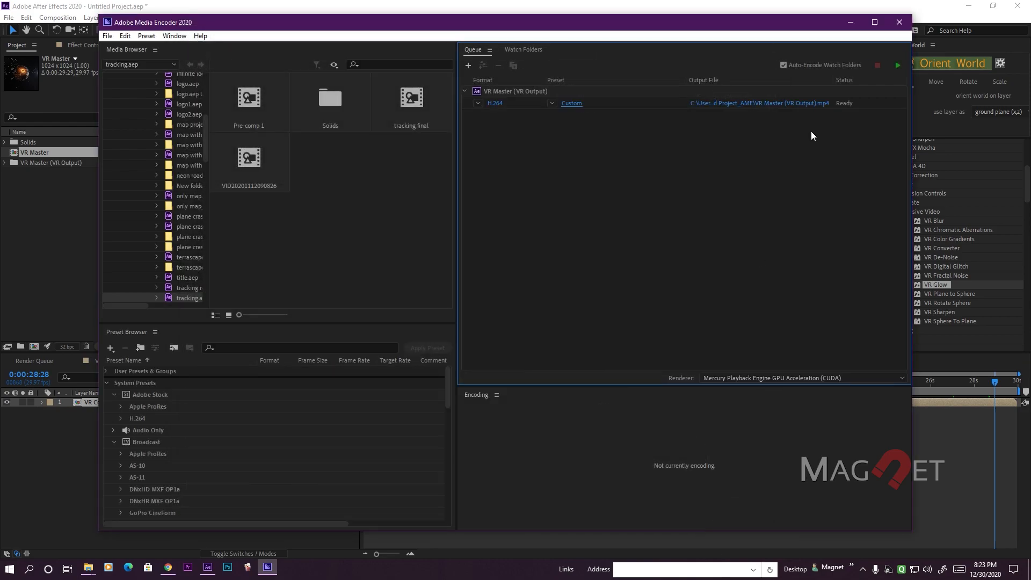
click(768, 105)
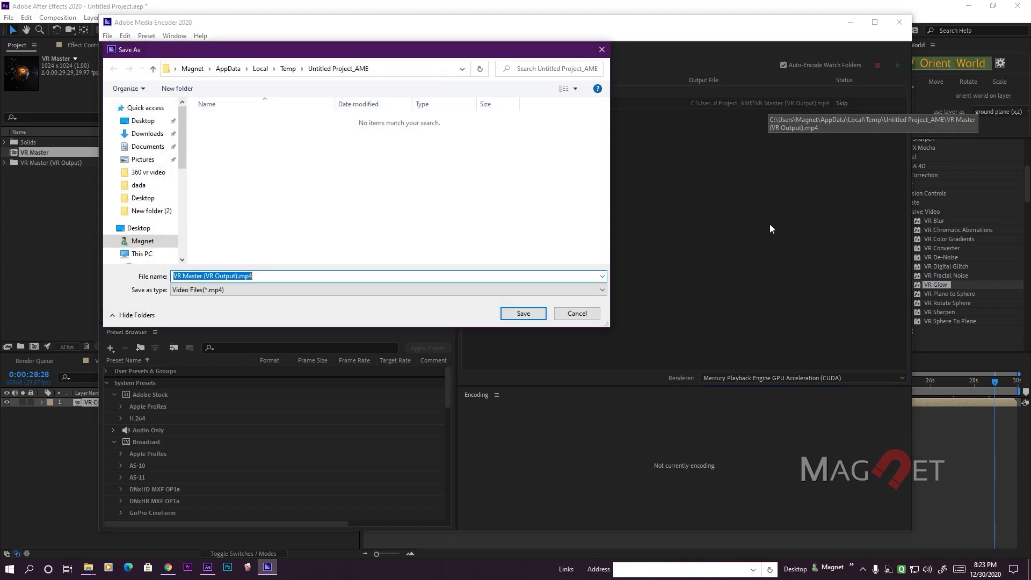
click(288, 73)
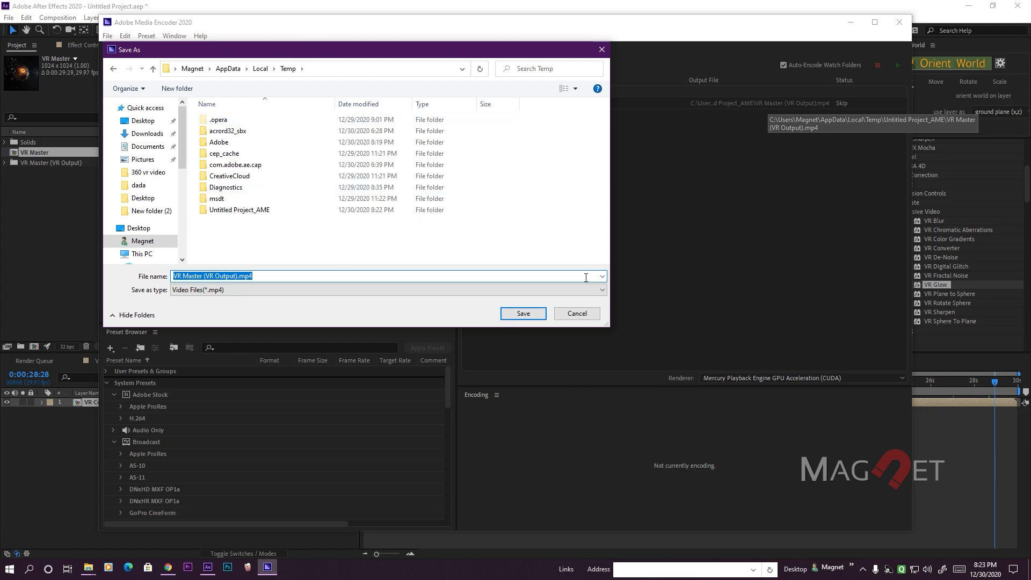
click(573, 317)
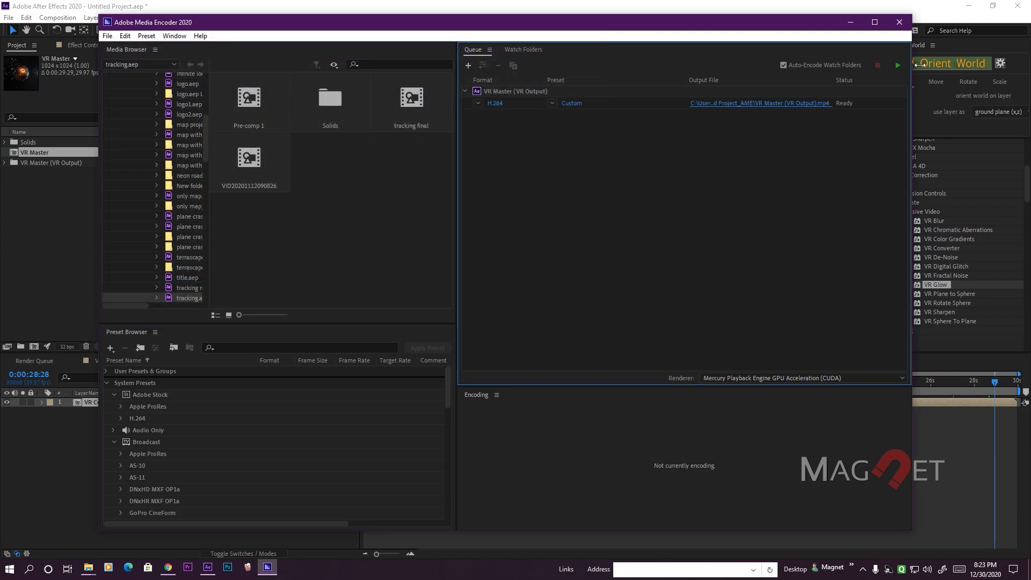